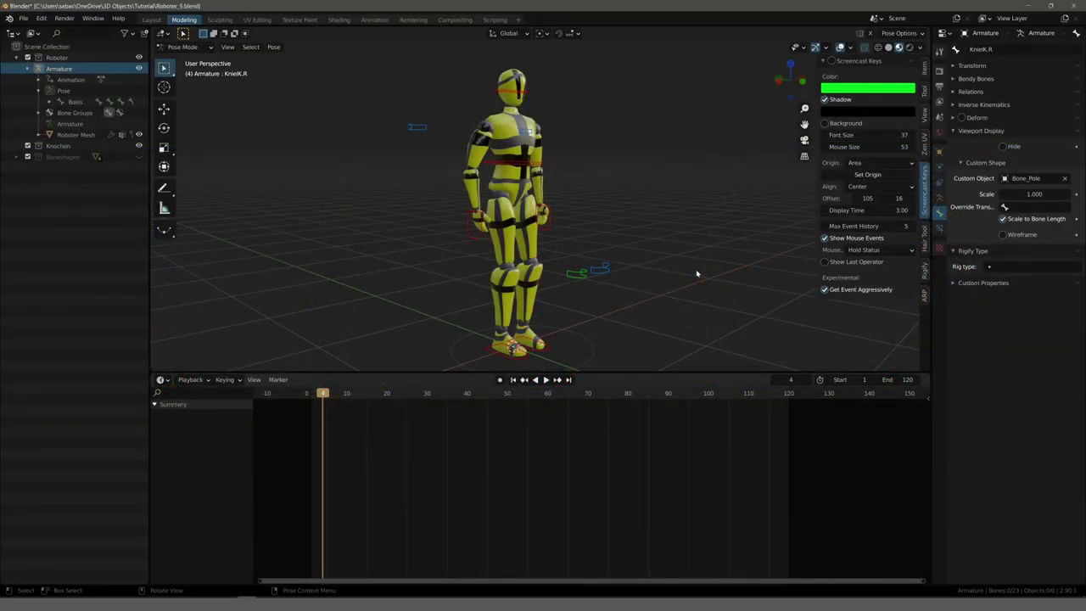
# Switch to the Animation workspace, then zoom and orbit the 3D view onto the robot rig
pyautogui.click(374, 19)
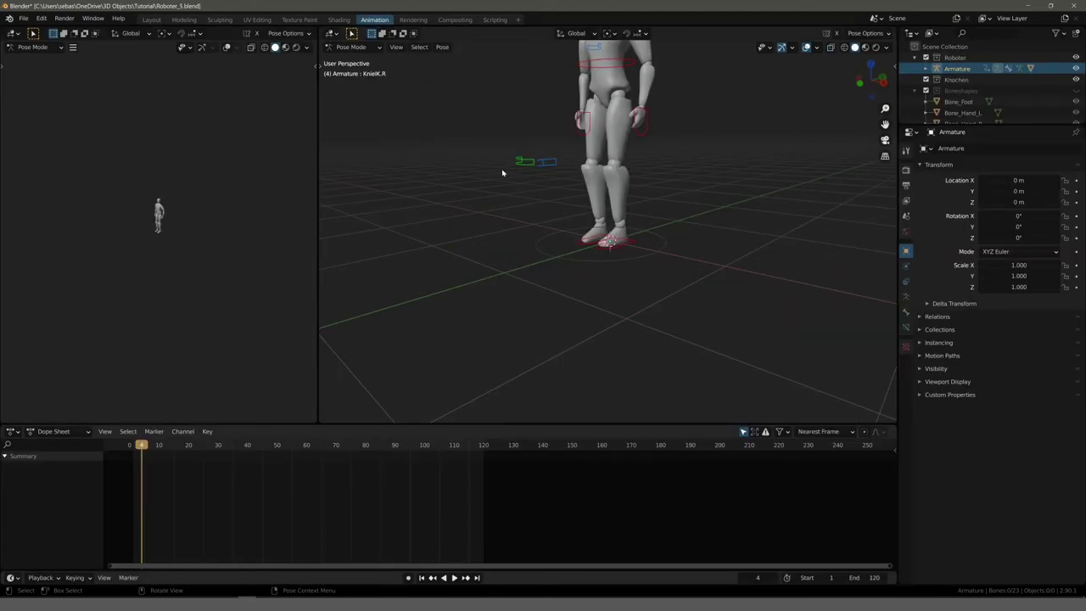
pyautogui.scroll(2, 518, 178)
pyautogui.scroll(1, 534, 201)
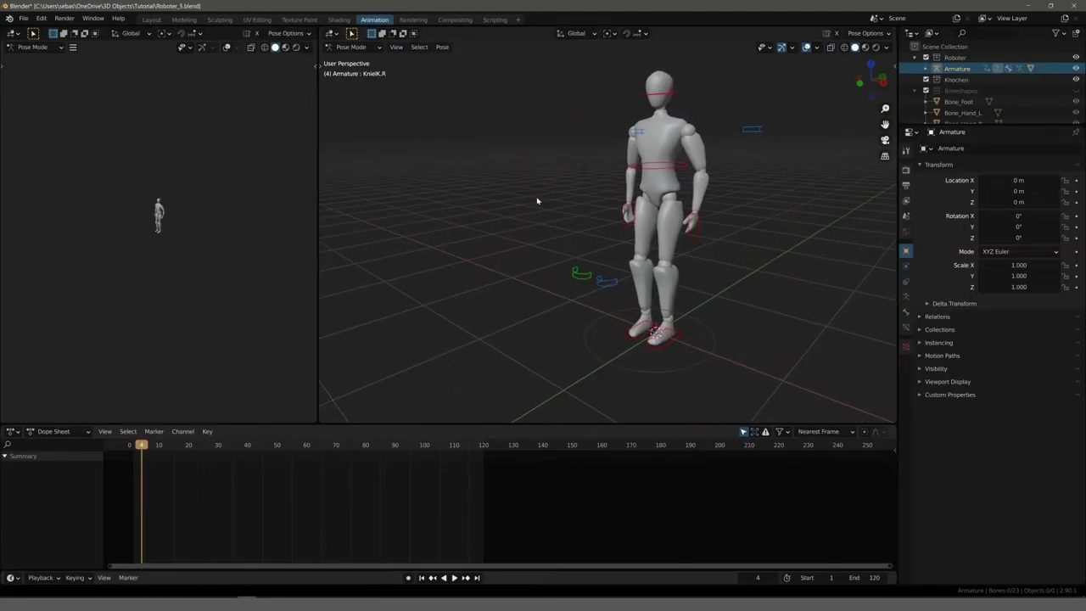
pyautogui.moveTo(505, 201); pyautogui.dragTo(485, 197, button='middle')
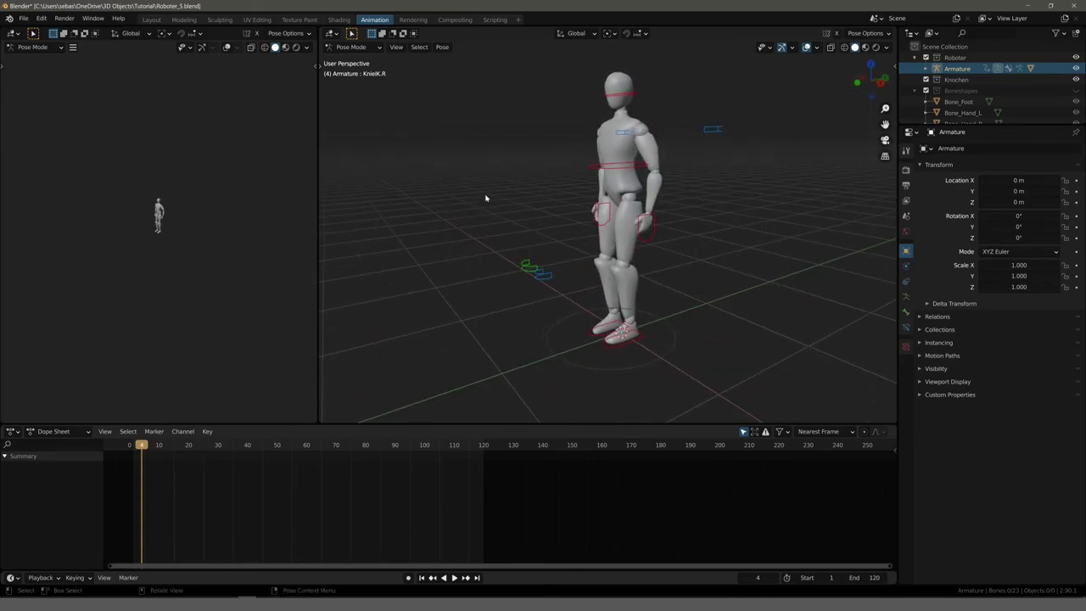
# Turn the top-left area into an Image Editor showing Walk Cycle.png, zoomed out and widened
pyautogui.click(14, 34)
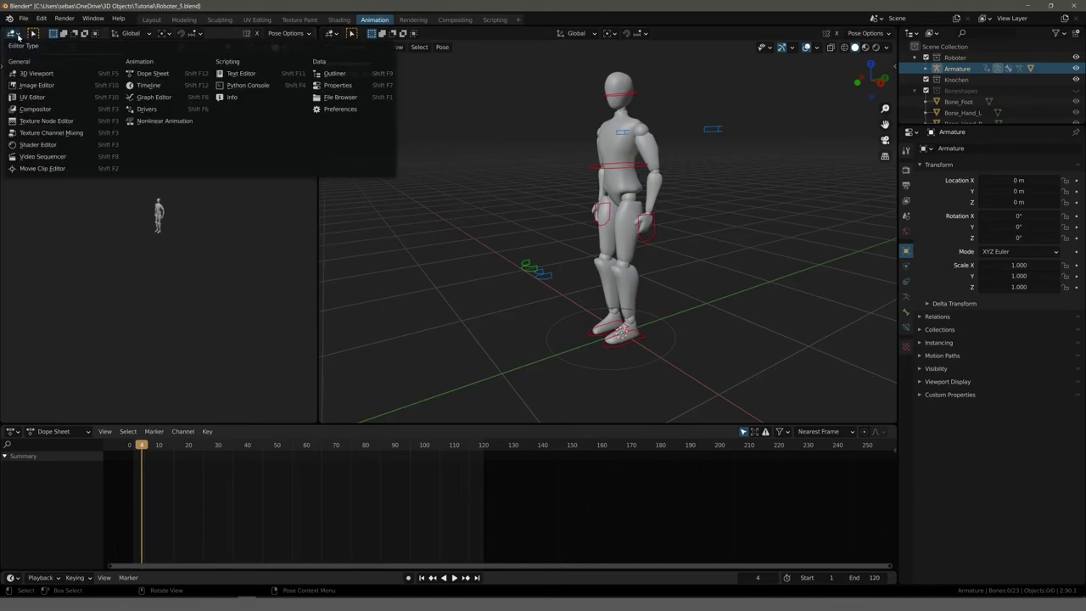
pyautogui.click(32, 86)
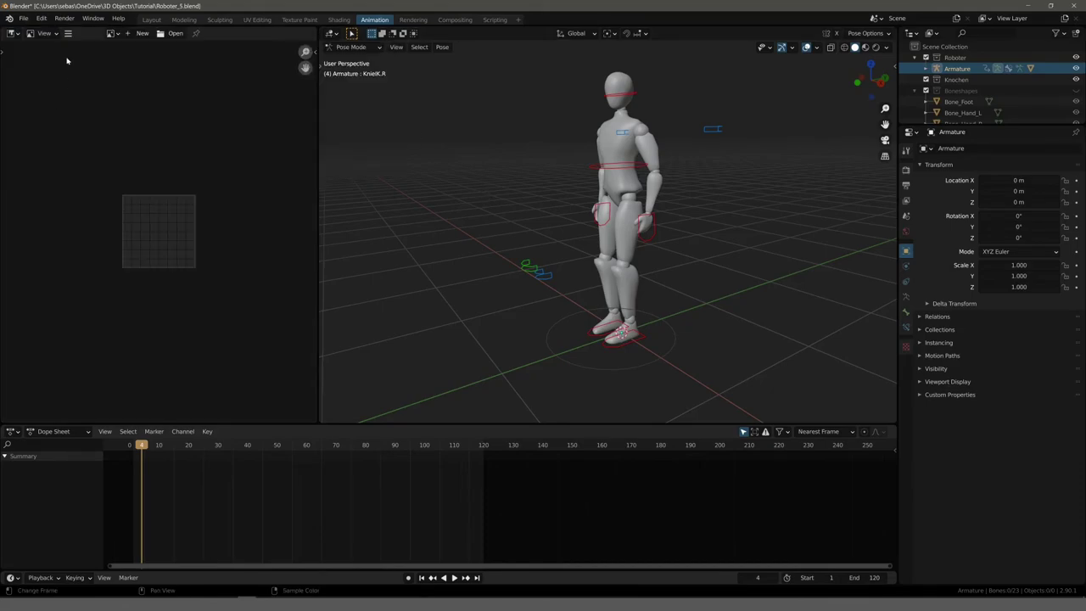
pyautogui.click(170, 33)
pyautogui.click(461, 181)
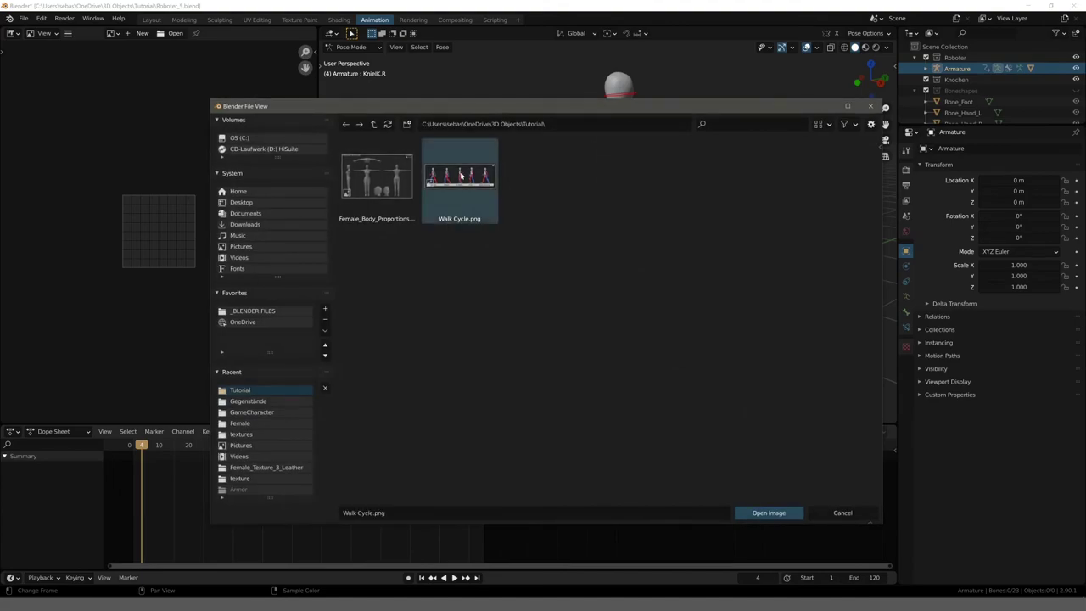
pyautogui.doubleClick(461, 182)
pyautogui.scroll(-5, 172, 185)
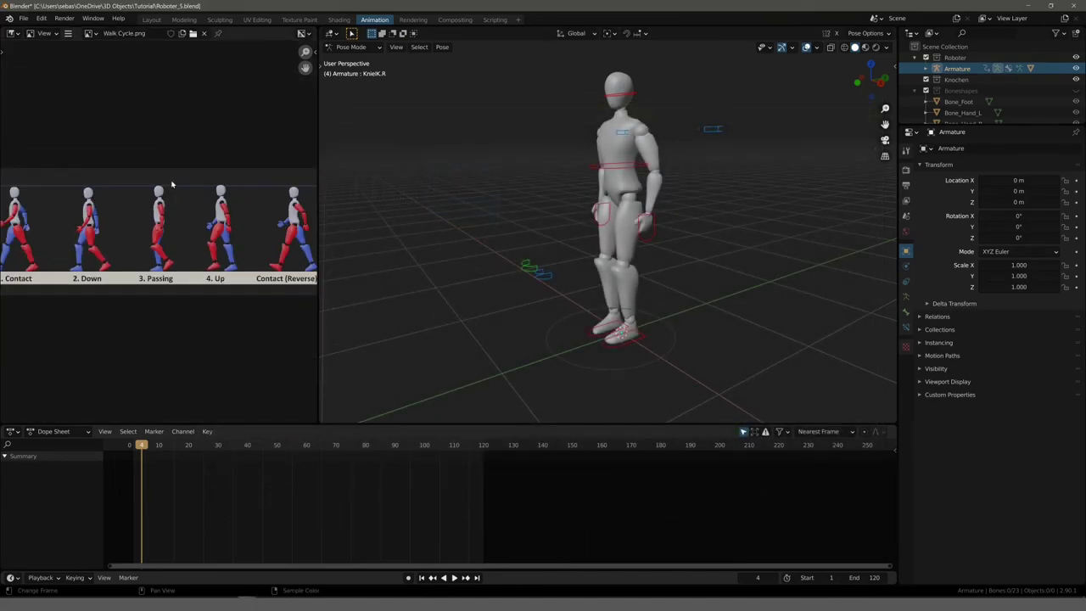
pyautogui.moveTo(318, 154)
pyautogui.mouseDown()
pyautogui.moveTo(452, 158)
pyautogui.moveTo(415, 163)
pyautogui.mouseUp()
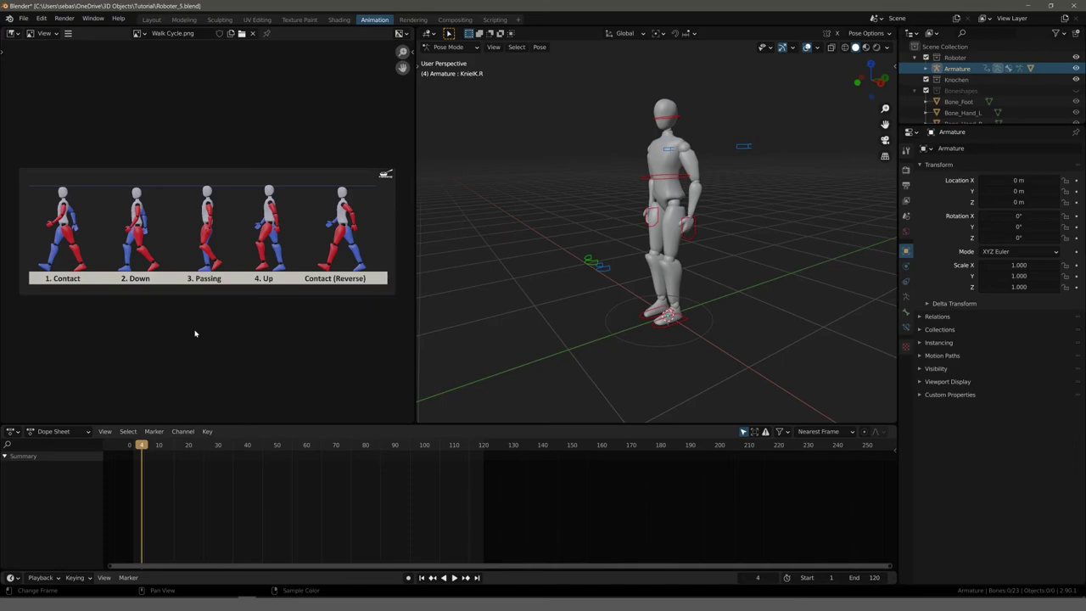
# Switch the Dope Sheet to Action Editor, select all bones, and rename ArmatureAction.002 to Idle
pyautogui.click(58, 432)
pyautogui.click(58, 456)
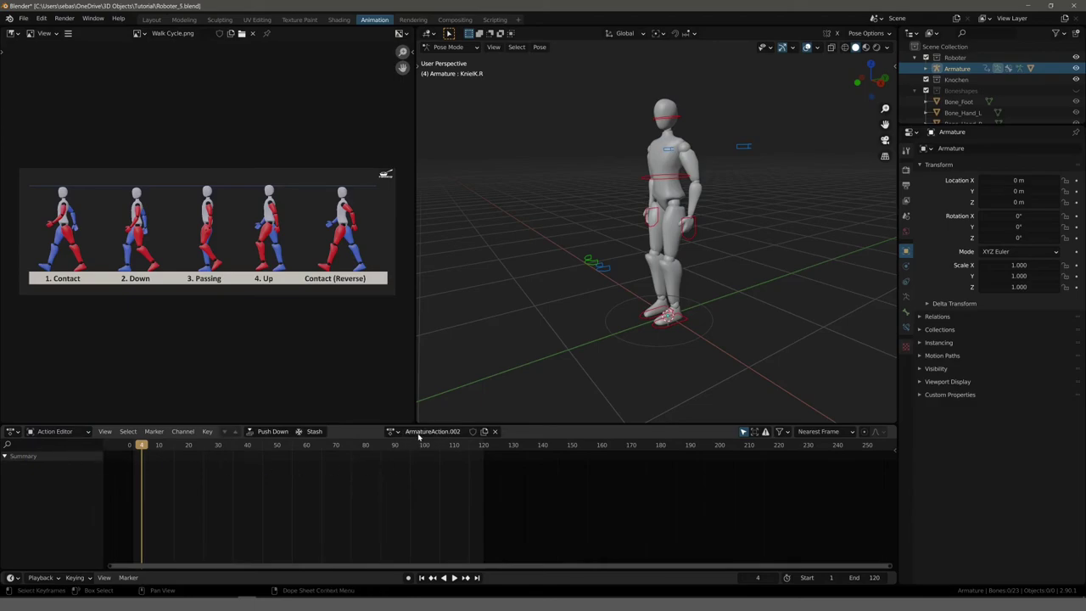
pyautogui.click(655, 181)
pyautogui.press('a')
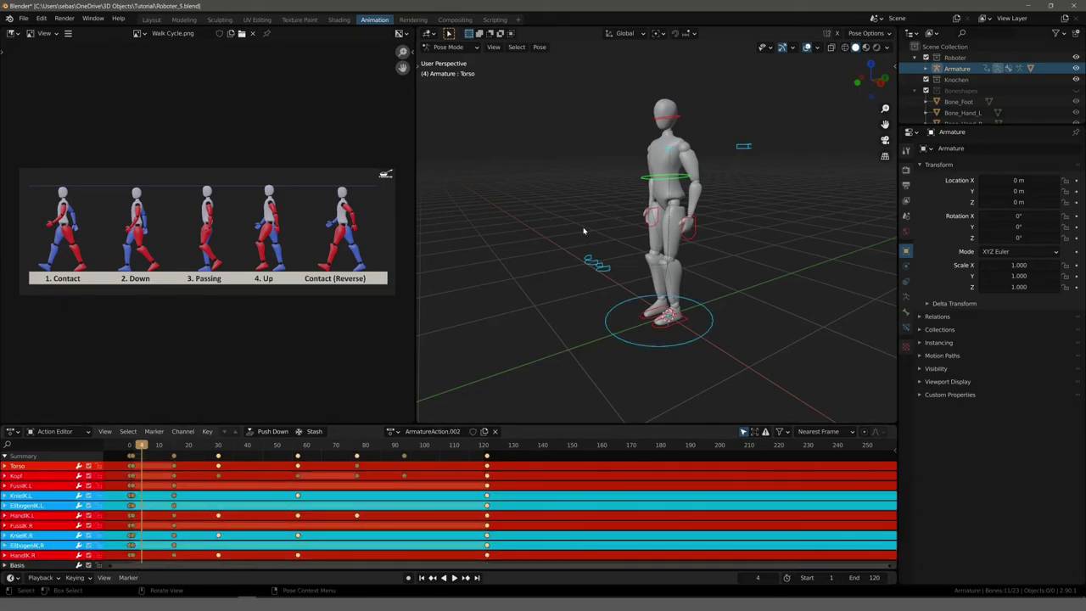
pyautogui.click(433, 431)
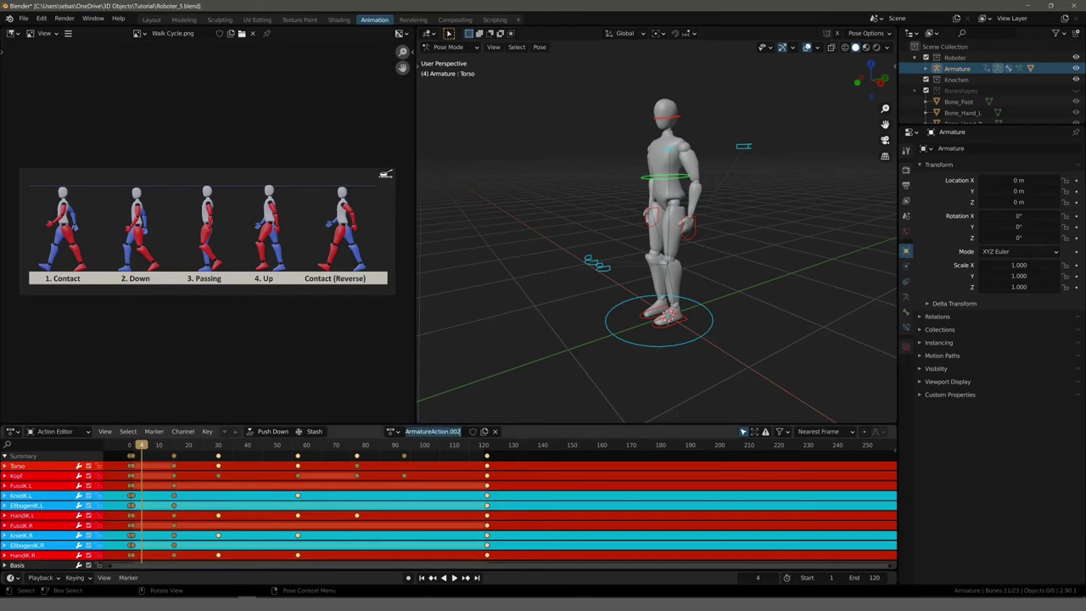
pyautogui.write('Idle')
# Duplicate the Idle action and name the copy Walk
pyautogui.click(484, 431)
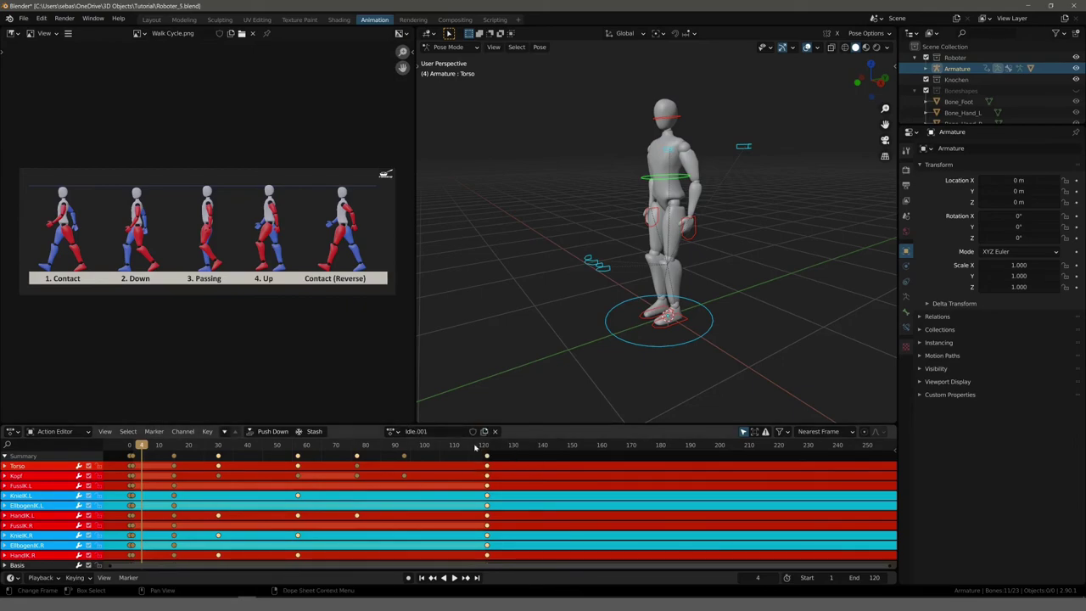
pyautogui.click(434, 432)
pyautogui.write('Walk')
pyautogui.press('Return')
# Delete all Walk keyframes after frame 0, set the current frame to 0, and deselect bones
pyautogui.keyDown('ctrl'); pyautogui.hscroll(-5, 339, 509); pyautogui.keyUp('ctrl')
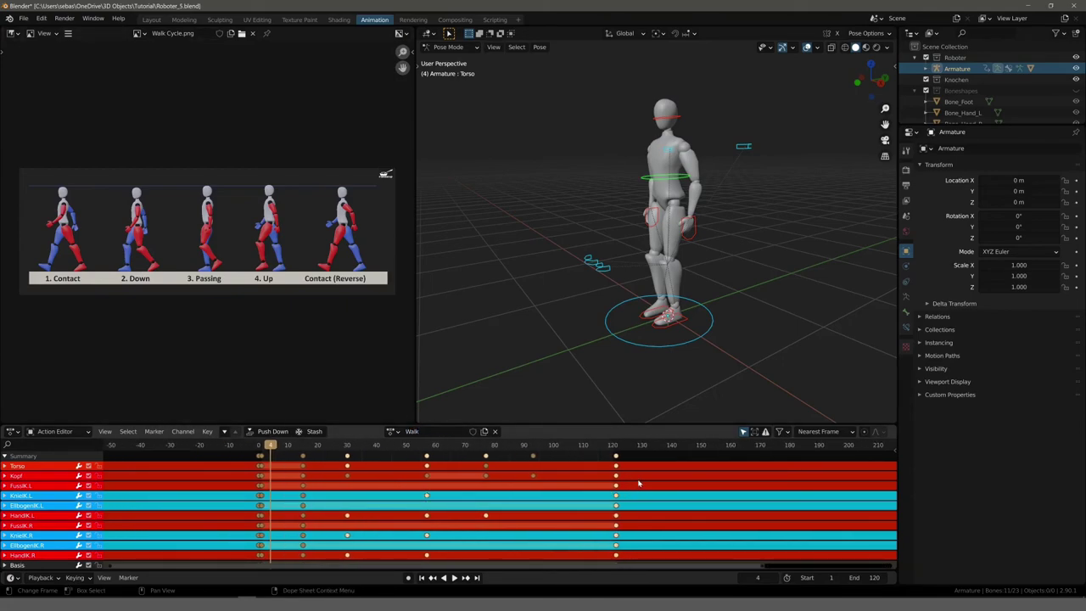
pyautogui.click(12, 456)
pyautogui.press('a')
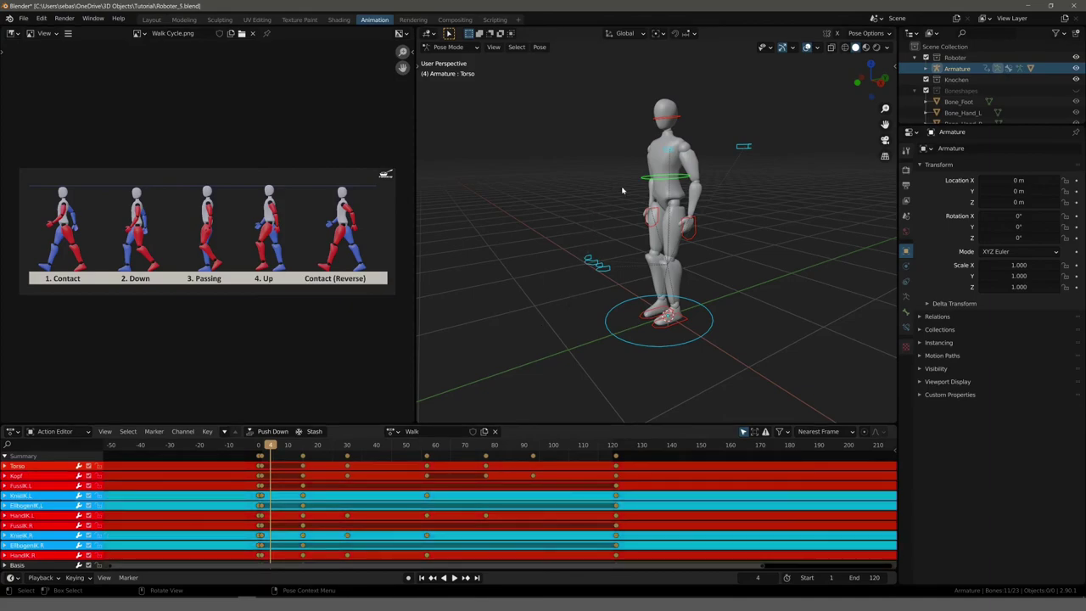
pyautogui.hotkey('alt', 'a')
pyautogui.press('a')
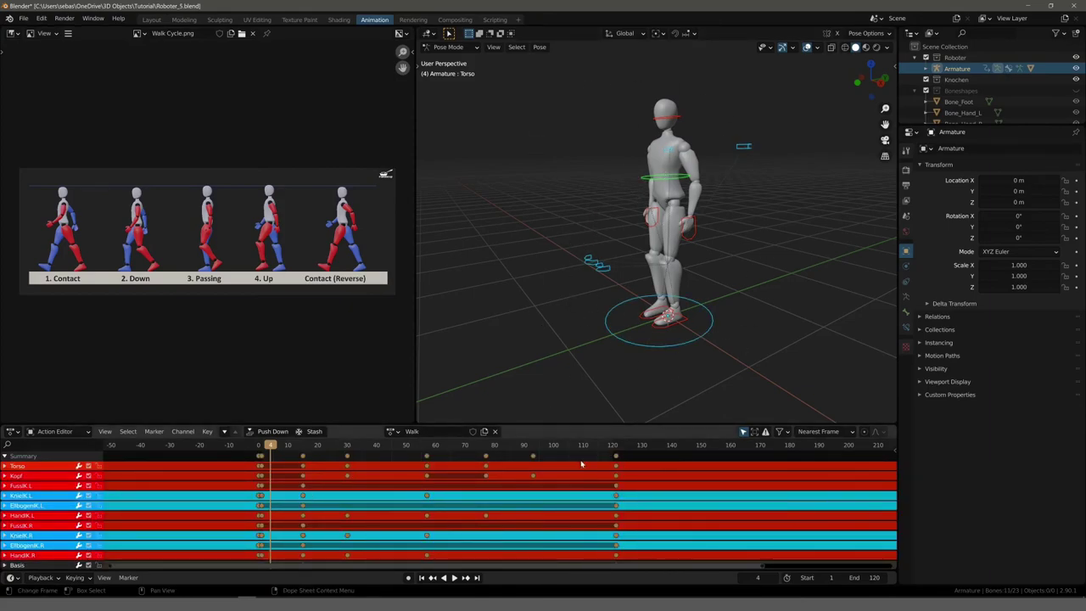
pyautogui.moveTo(625, 459); pyautogui.dragTo(262, 458)
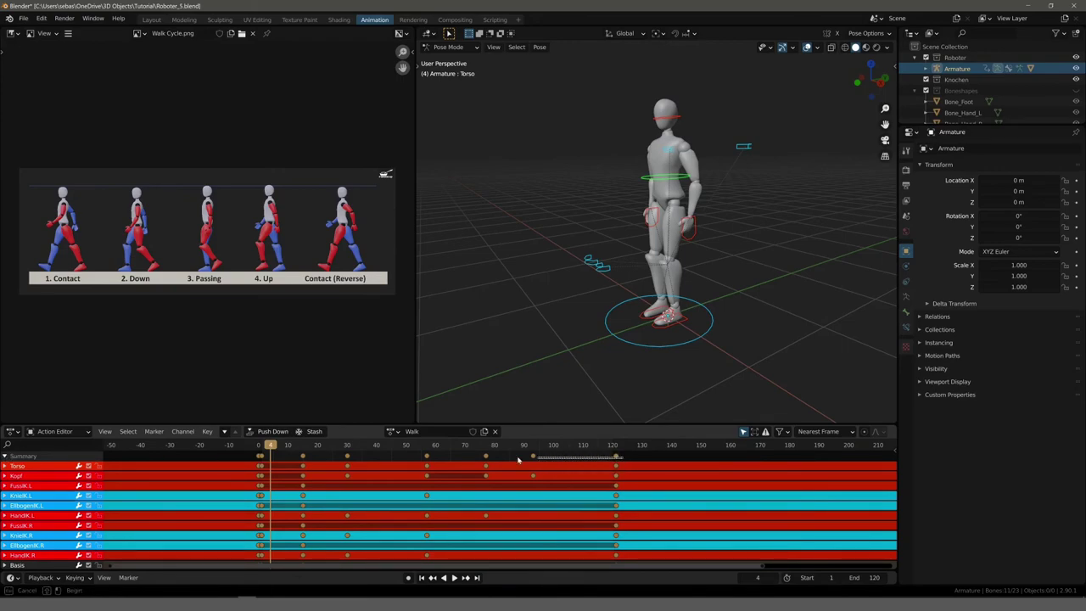
pyautogui.press('x')
pyautogui.click(261, 459)
pyautogui.moveTo(268, 445); pyautogui.dragTo(262, 451)
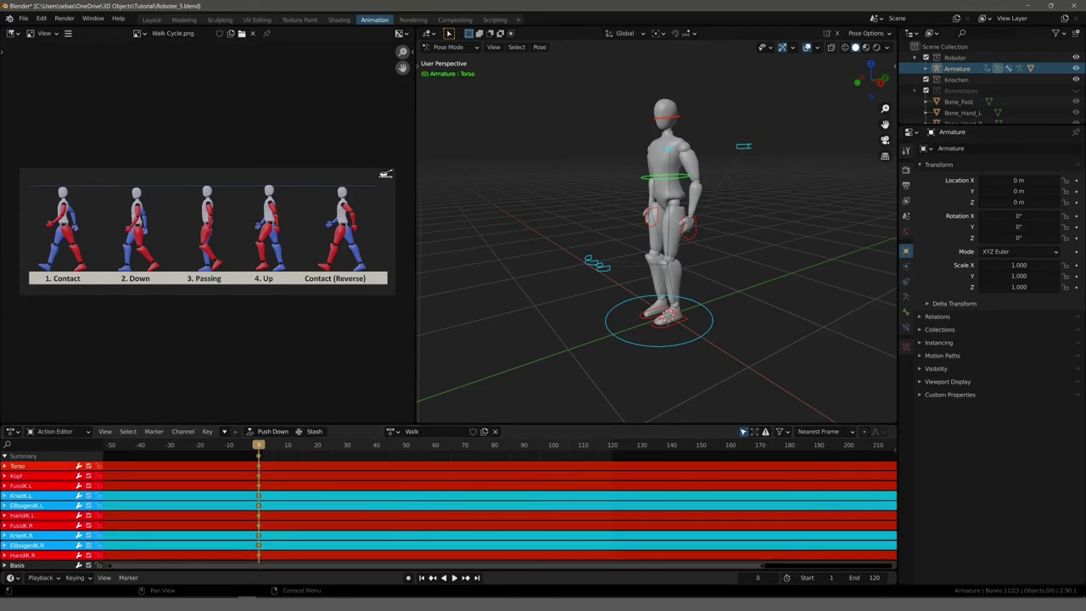
pyautogui.click(784, 342)
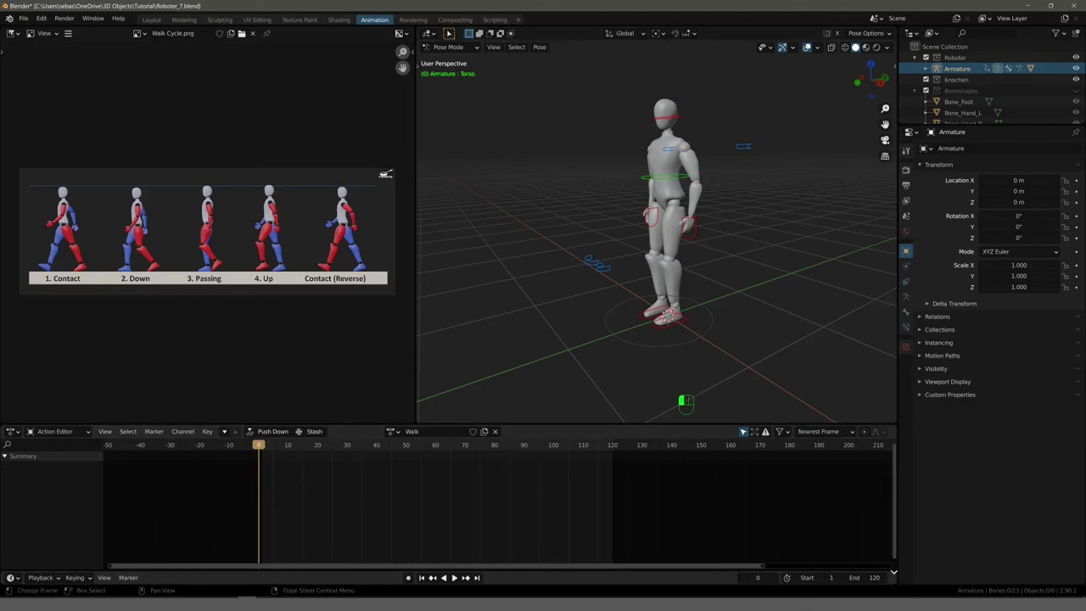
# Join away the extra strip, switch the bottom area to the Timeline, and set End to 24
pyautogui.click(893, 573)
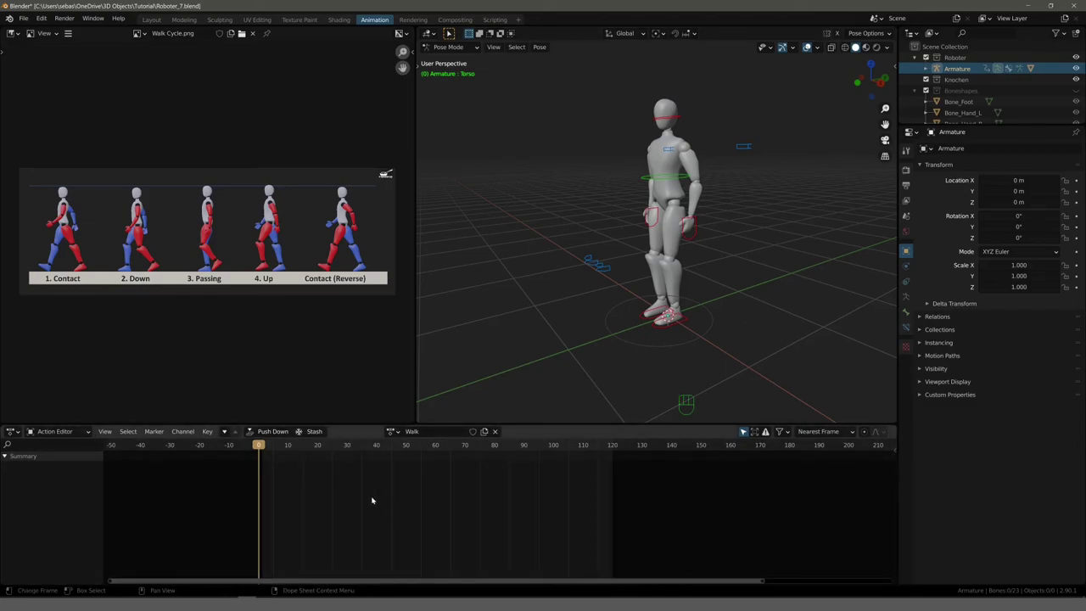
pyautogui.hotkey('shift', 'F12')
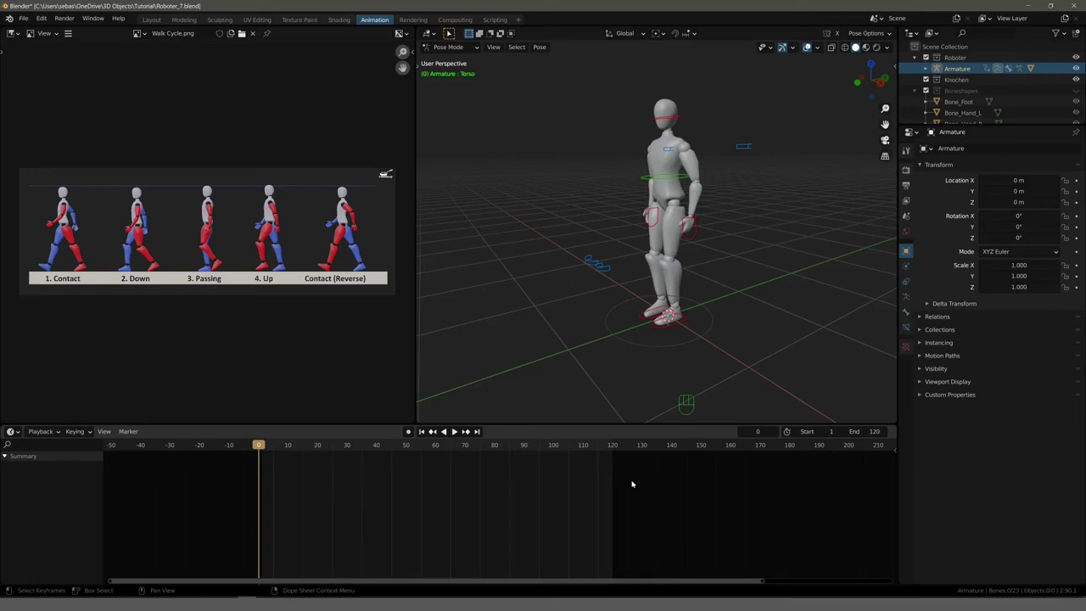
pyautogui.click(873, 431)
pyautogui.write('24')
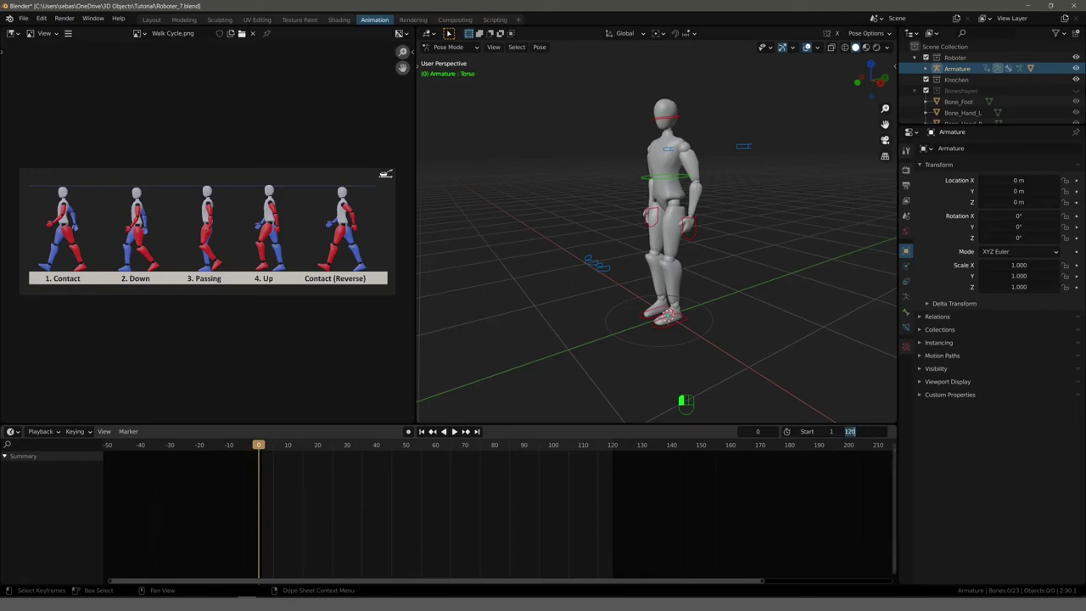
pyautogui.press('Return')
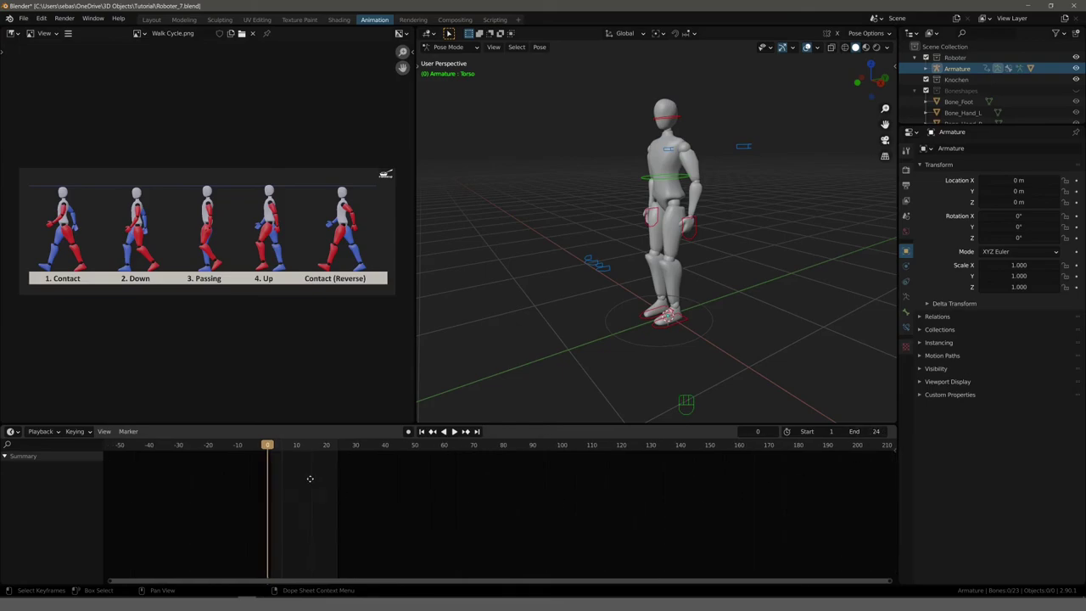
# Fit the 0–24 frame range in the timeline and play the animation briefly
pyautogui.moveTo(297, 472); pyautogui.dragTo(526, 505, button='middle')
pyautogui.scroll(2, 499, 509)
pyautogui.scroll(3, 492, 512)
pyautogui.scroll(2, 491, 512)
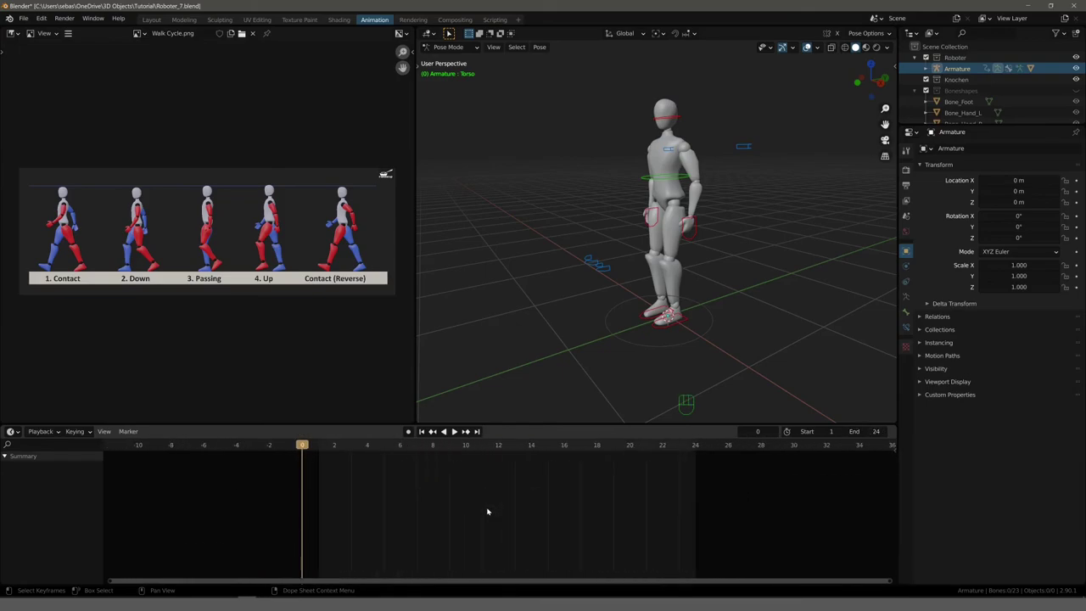
pyautogui.scroll(2, 490, 513)
pyautogui.scroll(1, 488, 511)
pyautogui.scroll(1, 487, 511)
pyautogui.press('Home')
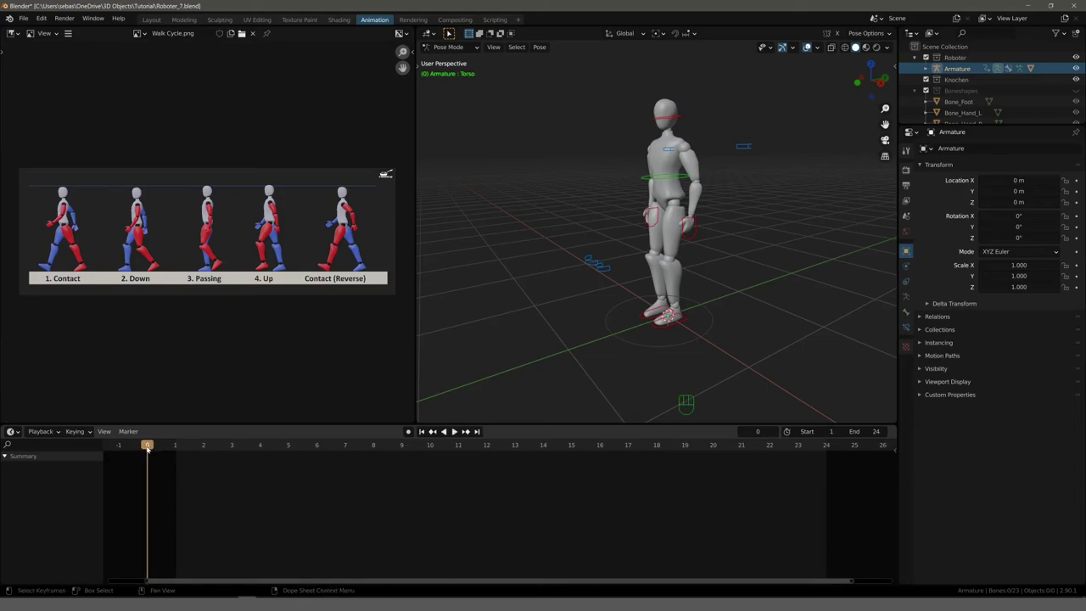
pyautogui.press('space')
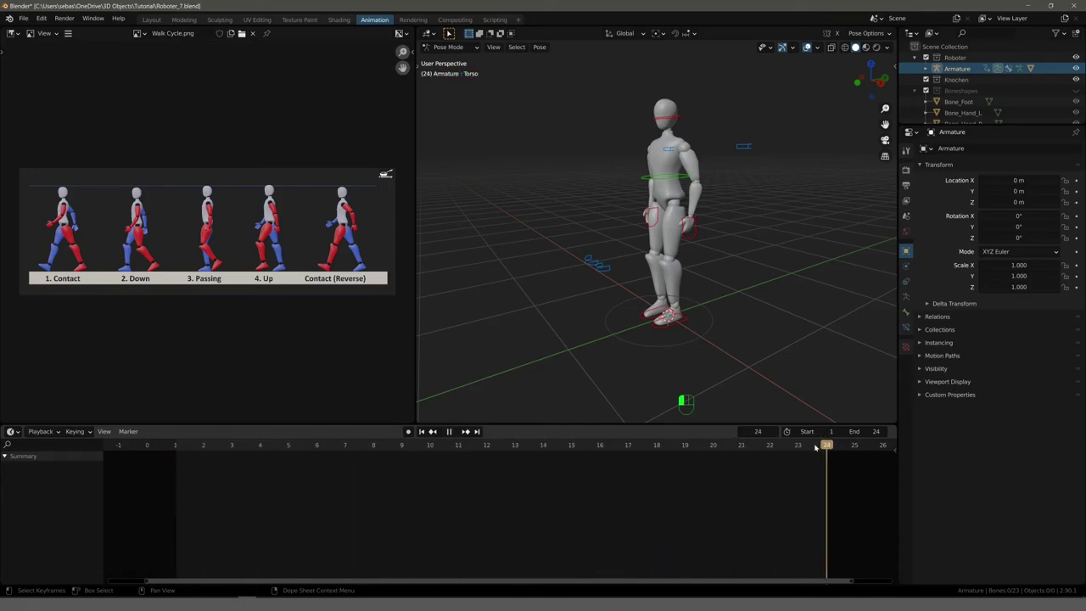
pyautogui.press('space')
# Play the range from frame 0, scrub back, then jump to frame 24 and settle on frame 12
pyautogui.click(148, 447)
pyautogui.press('space')
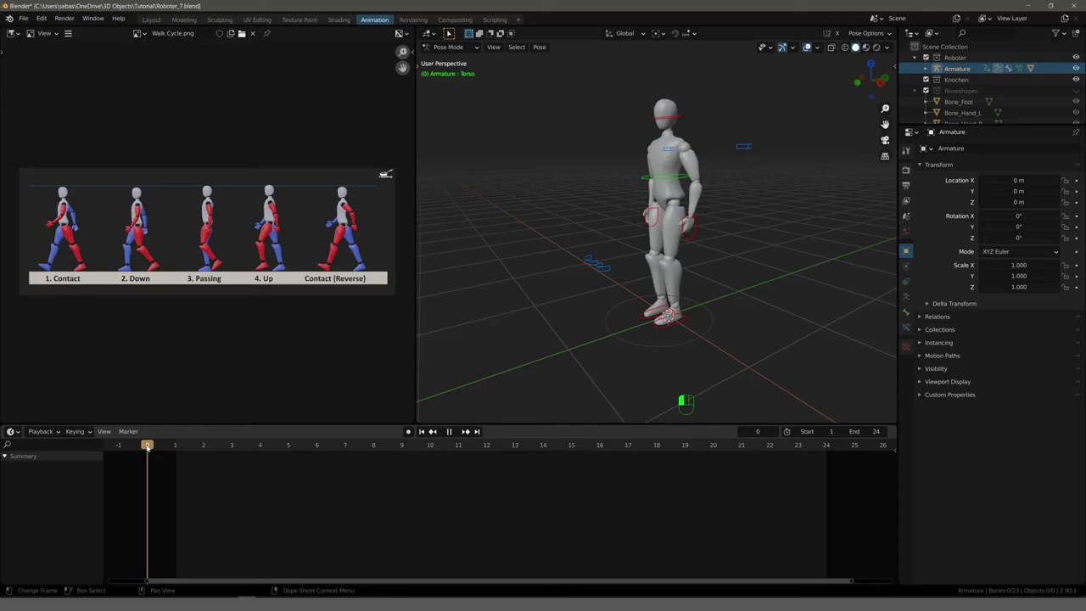
pyautogui.moveTo(148, 450); pyautogui.dragTo(171, 449)
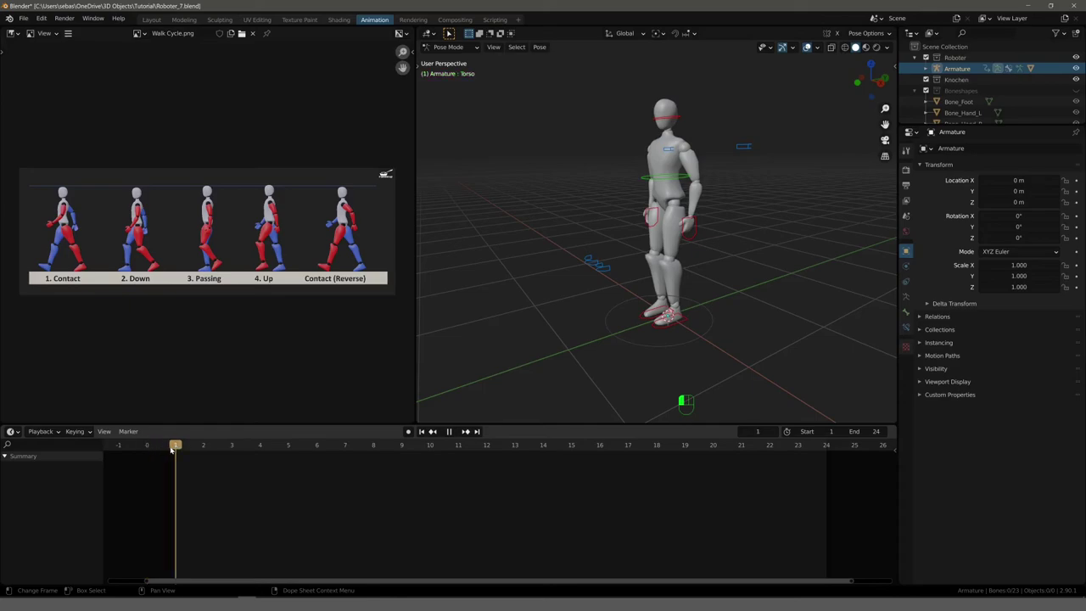
pyautogui.press('space')
pyautogui.moveTo(174, 450); pyautogui.dragTo(146, 450)
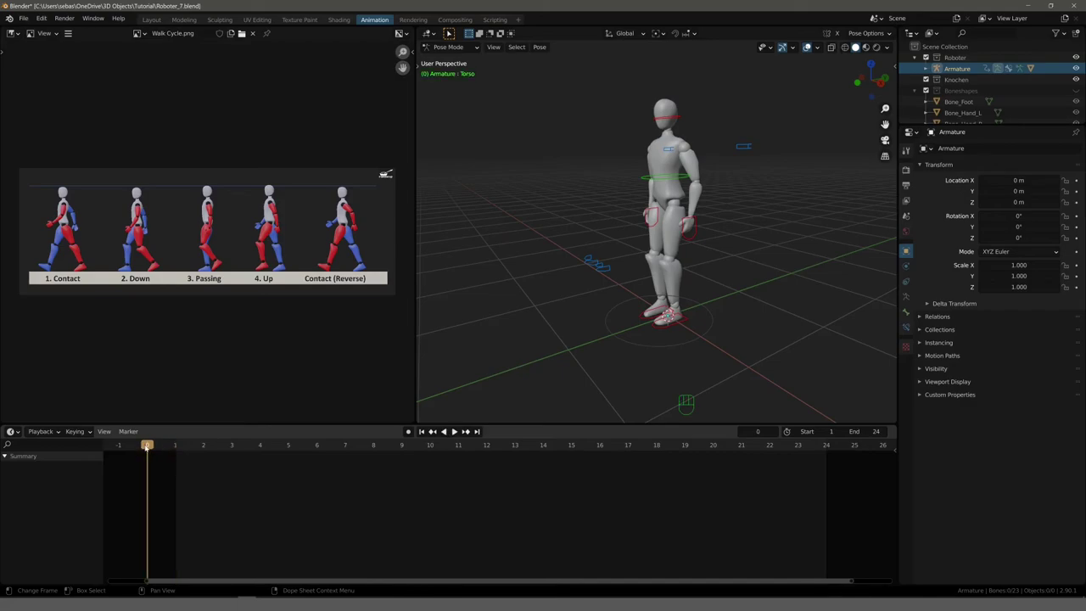
pyautogui.click(827, 445)
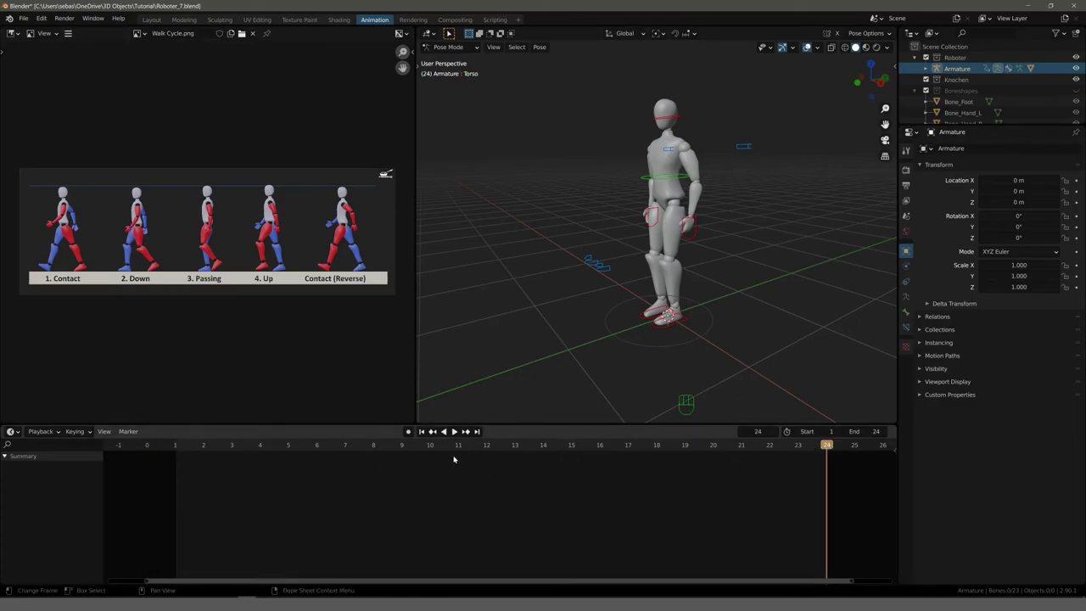
pyautogui.click(486, 448)
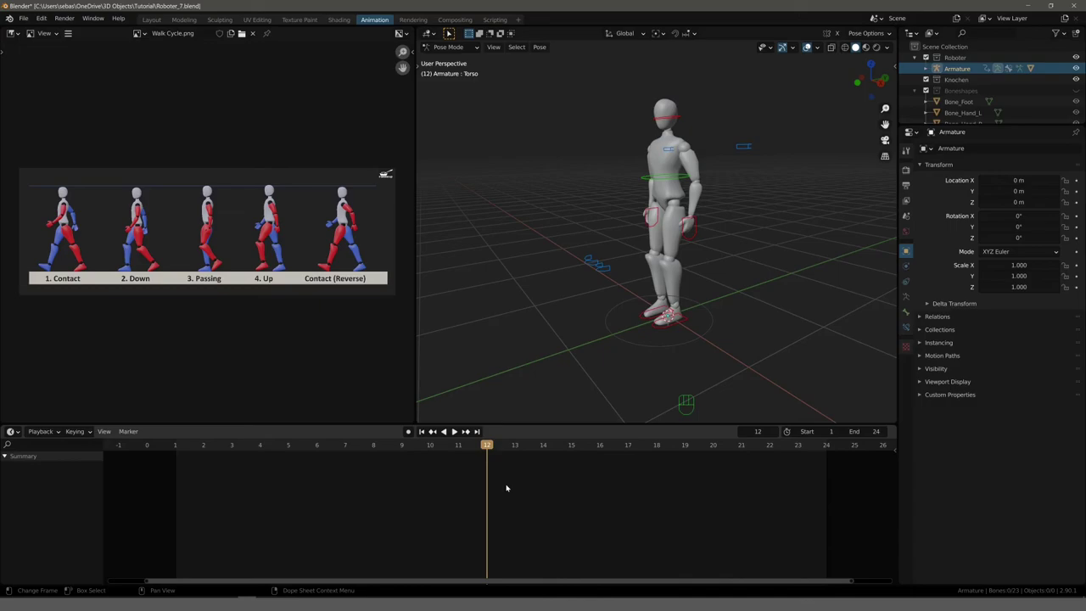
# Add a marker at frame 12 named Contact_Reverse
pyautogui.press('m')
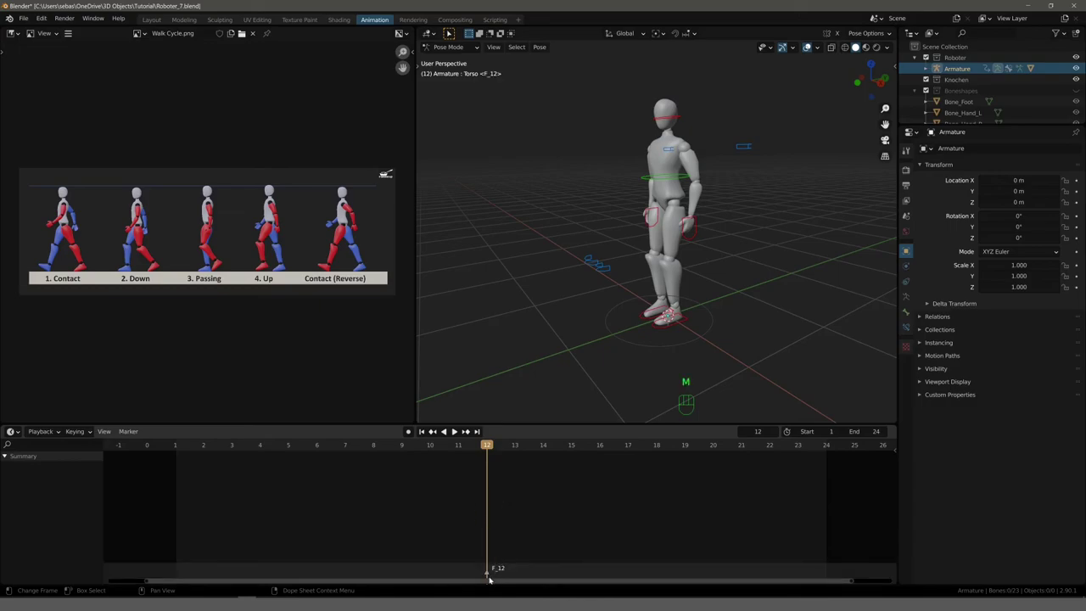
pyautogui.click(487, 574)
pyautogui.hotkey('ctrl', 'm')
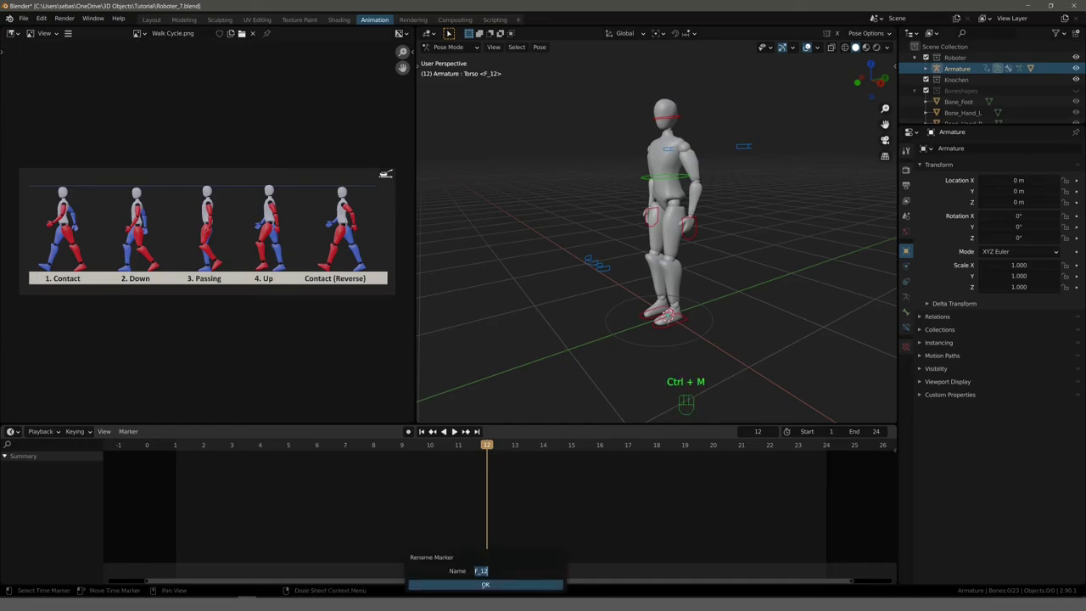
pyautogui.write('Cont')
pyautogui.write('ract')
pyautogui.press('BackSpace')
pyautogui.press('BackSpace')
pyautogui.press('BackSpace')
pyautogui.write('_')
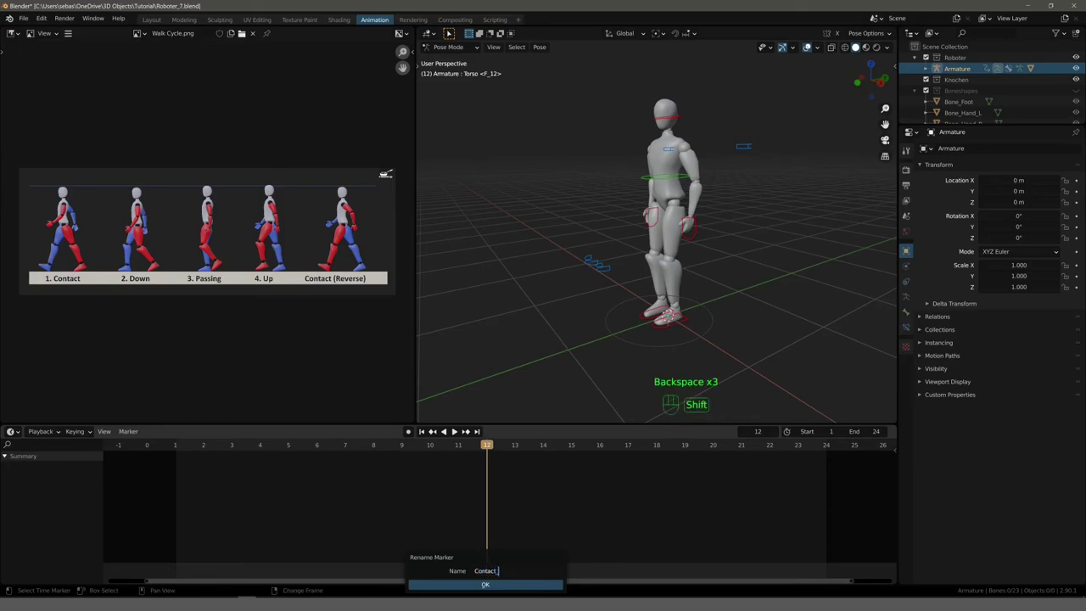
pyautogui.write('Reverse')
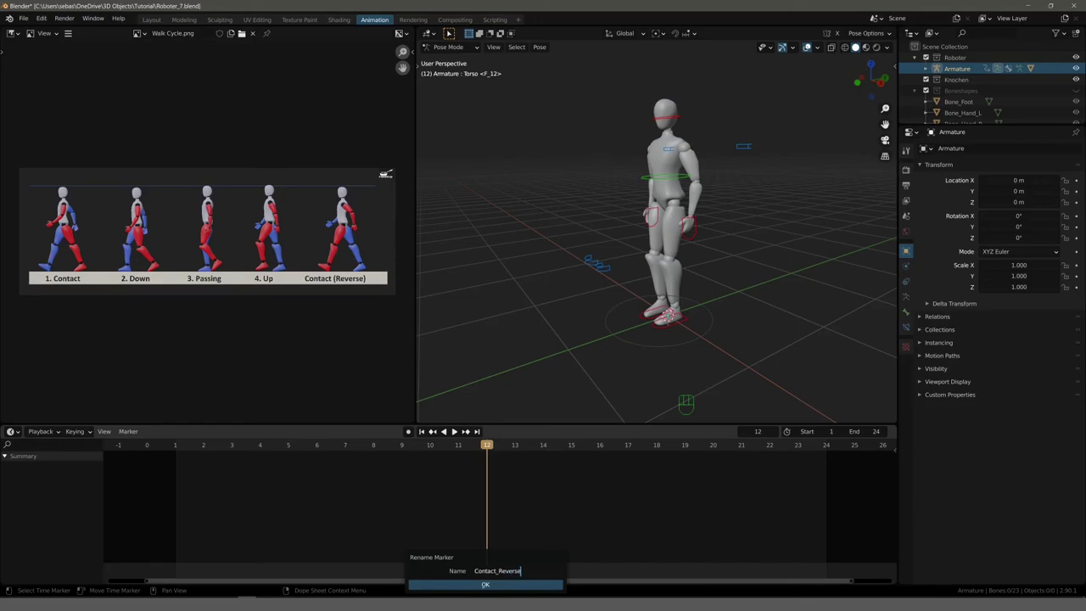
pyautogui.press('Return')
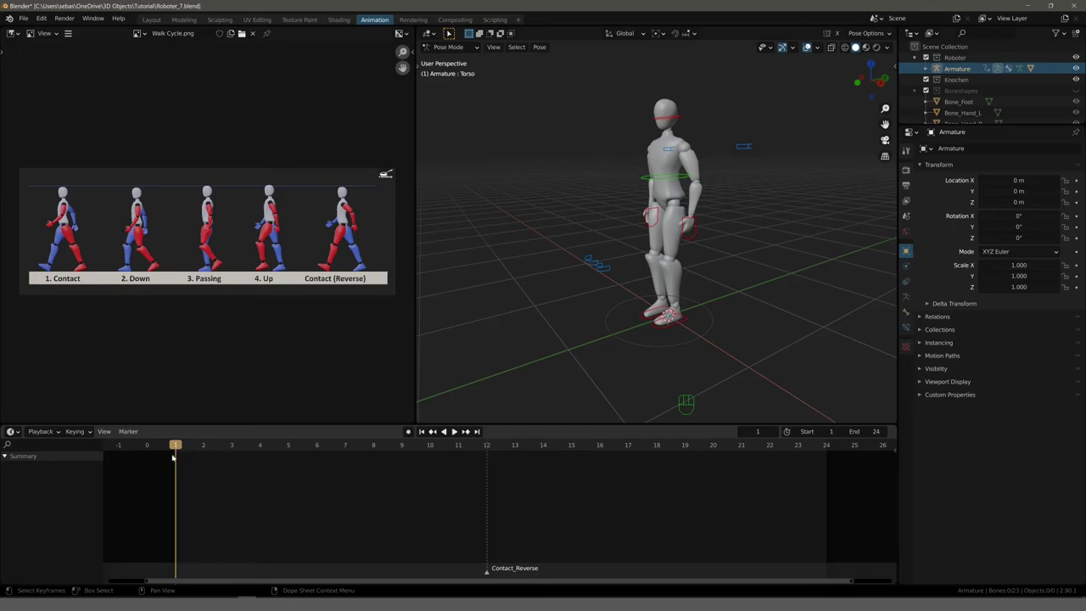
# Add a marker at frame 0 named Contact
pyautogui.moveTo(176, 445); pyautogui.dragTo(148, 445)
pyautogui.press('m')
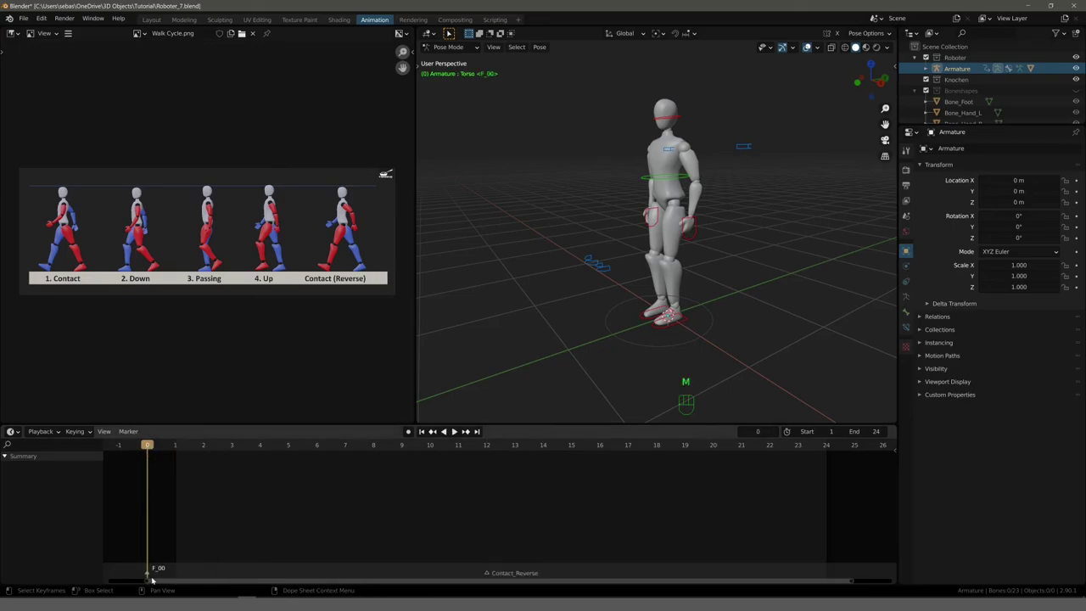
pyautogui.hotkey('ctrl', 'm')
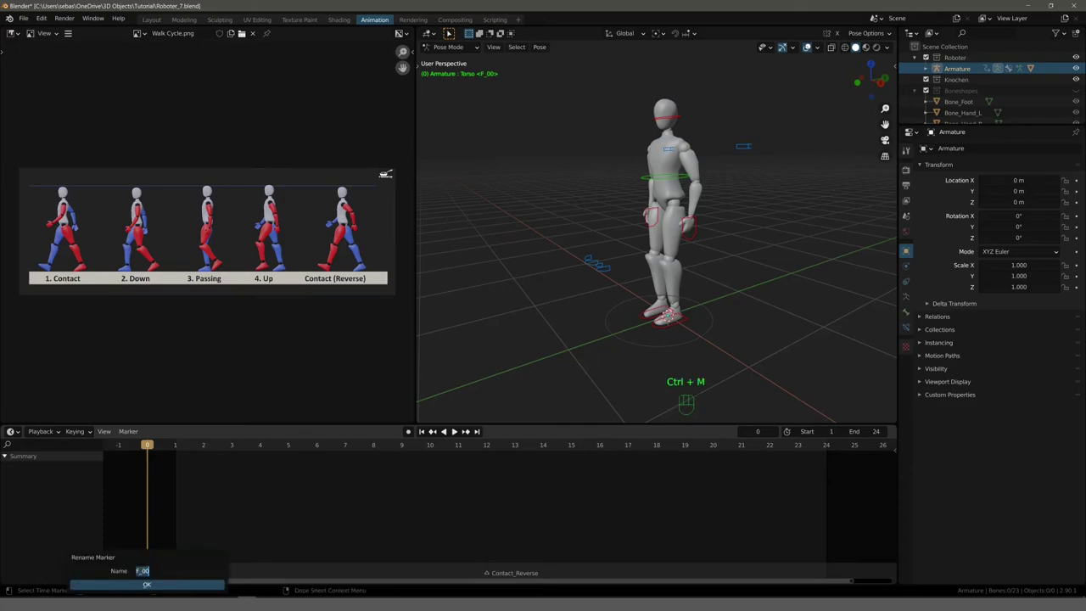
pyautogui.write('Contact')
pyautogui.press('Return')
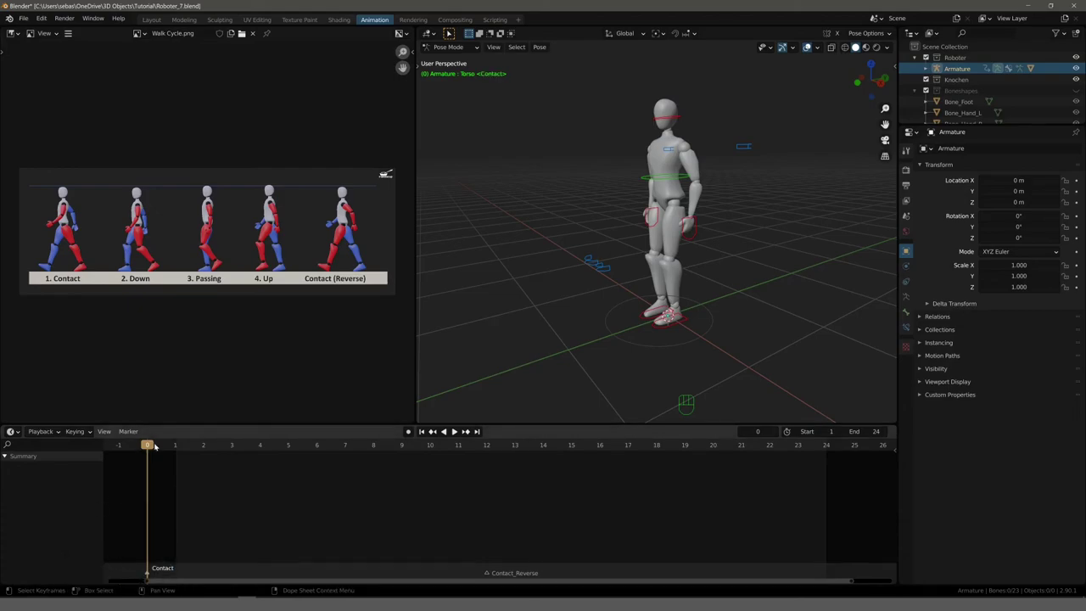
# Add a marker at frame 6 named Passing
pyautogui.press('space')
pyautogui.moveTo(149, 447); pyautogui.dragTo(313, 459)
pyautogui.press('space')
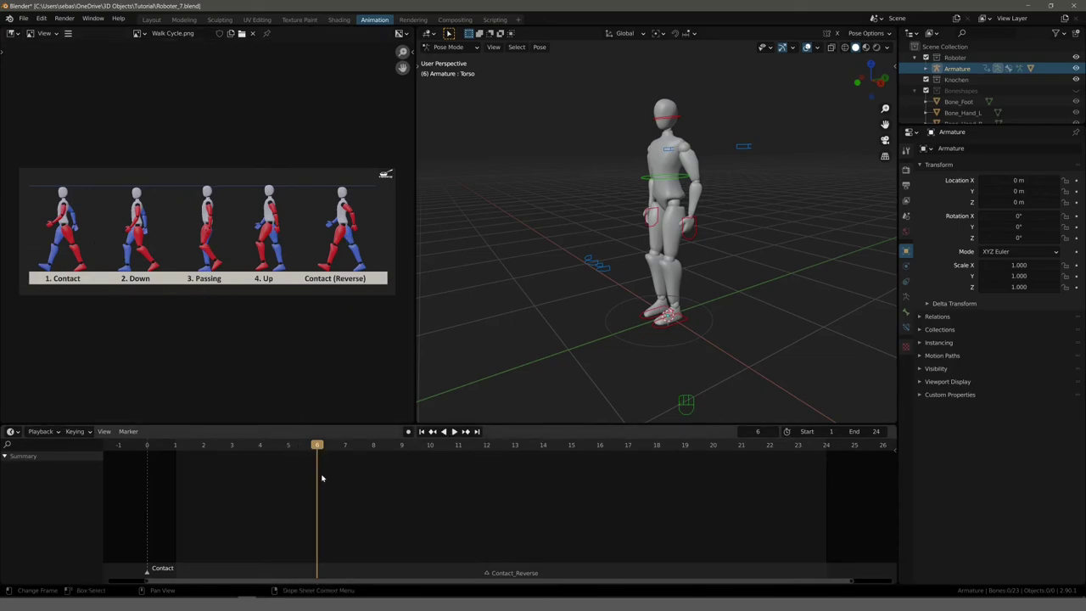
pyautogui.press('m')
pyautogui.hotkey('ctrl', 'm')
pyautogui.write('P')
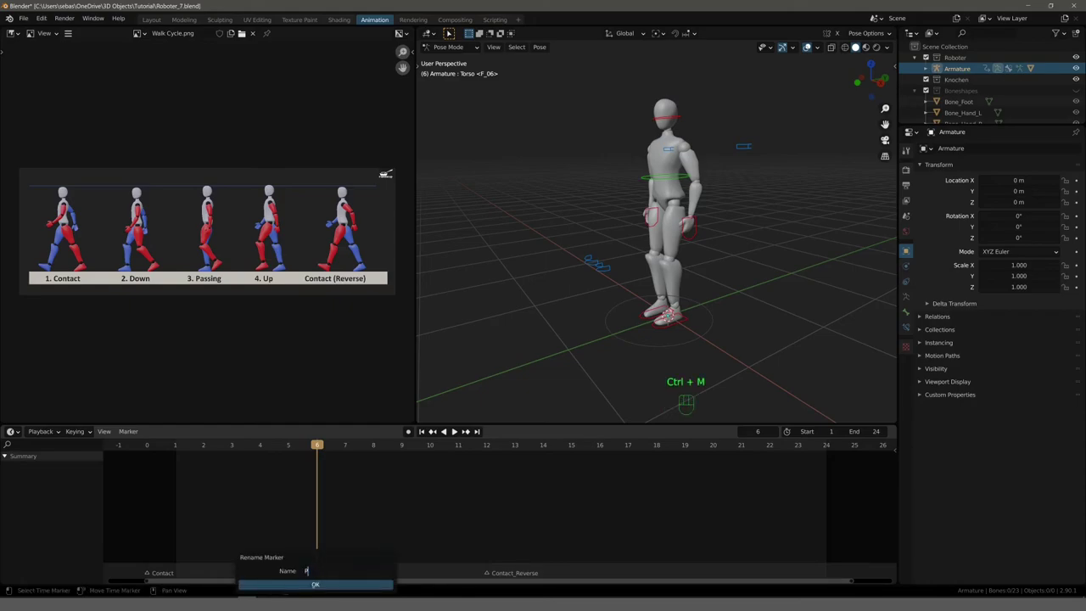
pyautogui.write('assing')
pyautogui.click(316, 584)
# Add a marker at frame 3 named Down
pyautogui.press('space')
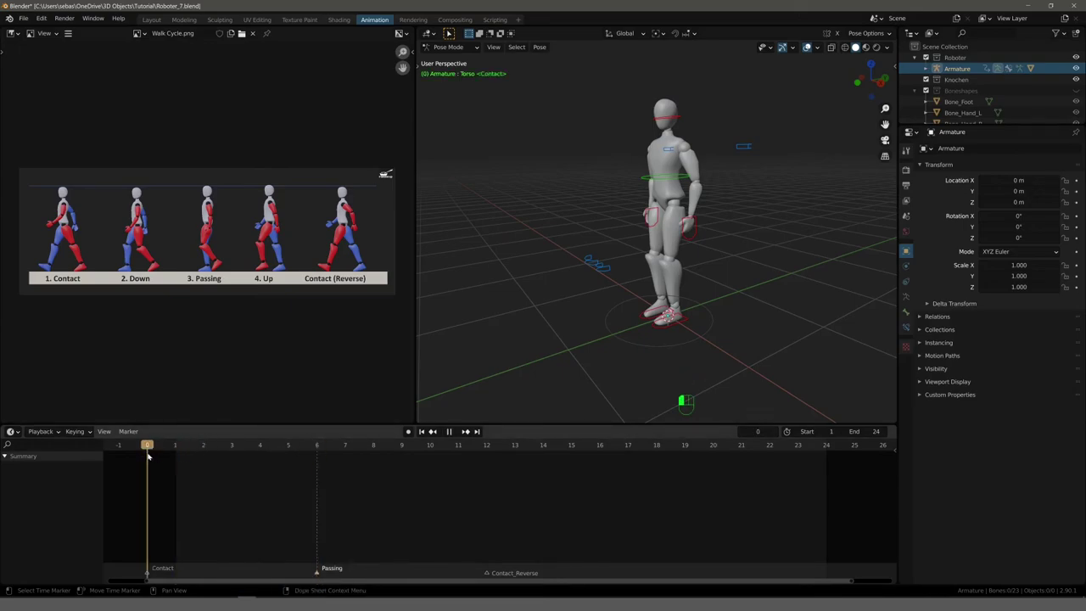
pyautogui.click(232, 462)
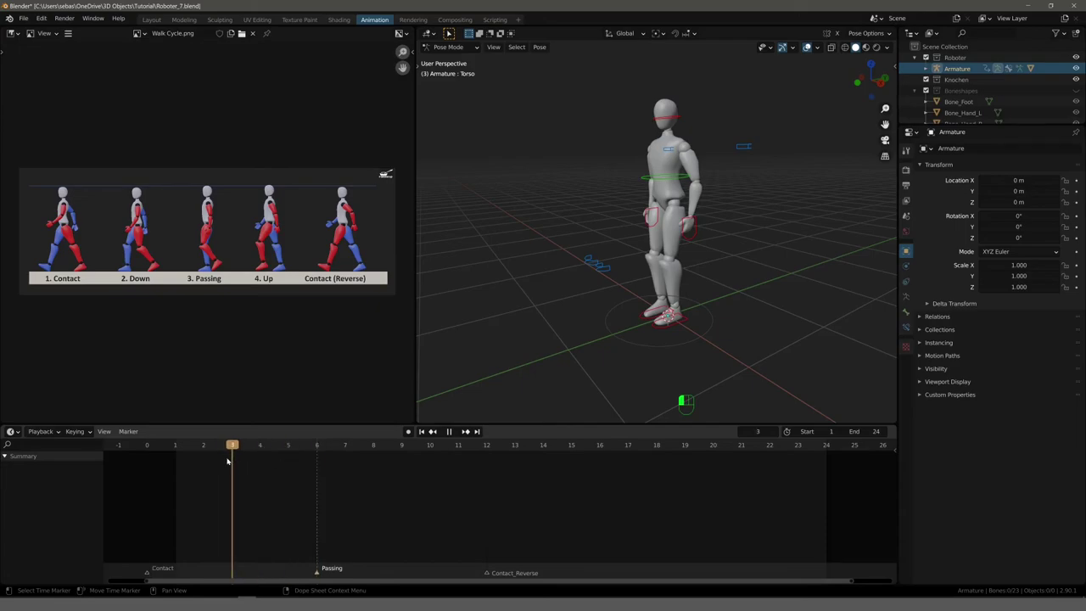
pyautogui.press('space')
pyautogui.press('m')
pyautogui.hotkey('ctrl', 'm')
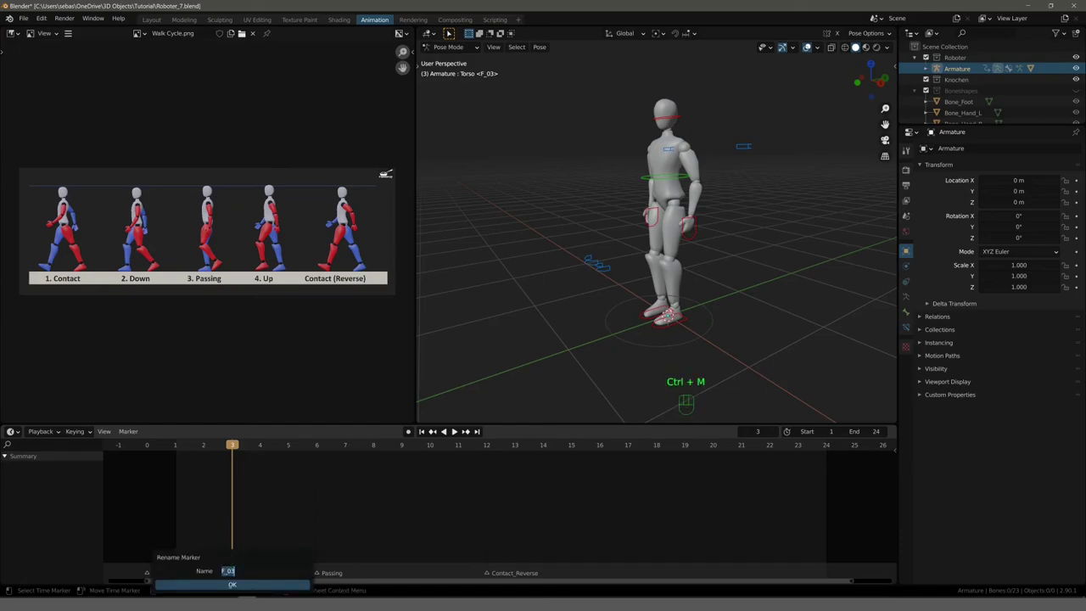
pyautogui.write('D')
pyautogui.write('own')
pyautogui.press('Return')
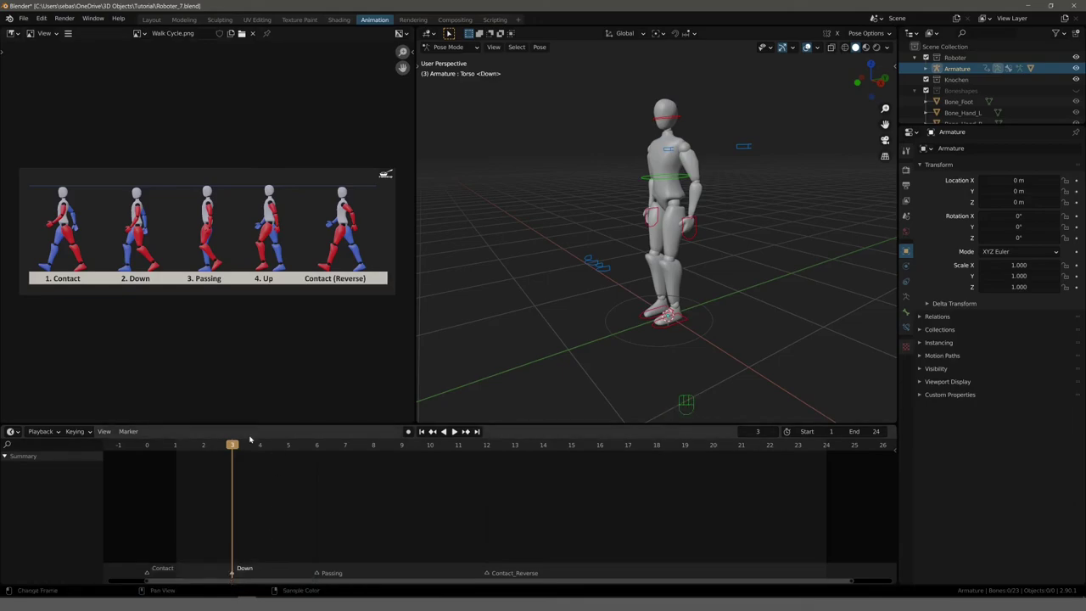
# Add a marker at frame 9 named Up
pyautogui.press('space')
pyautogui.moveTo(402, 454); pyautogui.dragTo(344, 451)
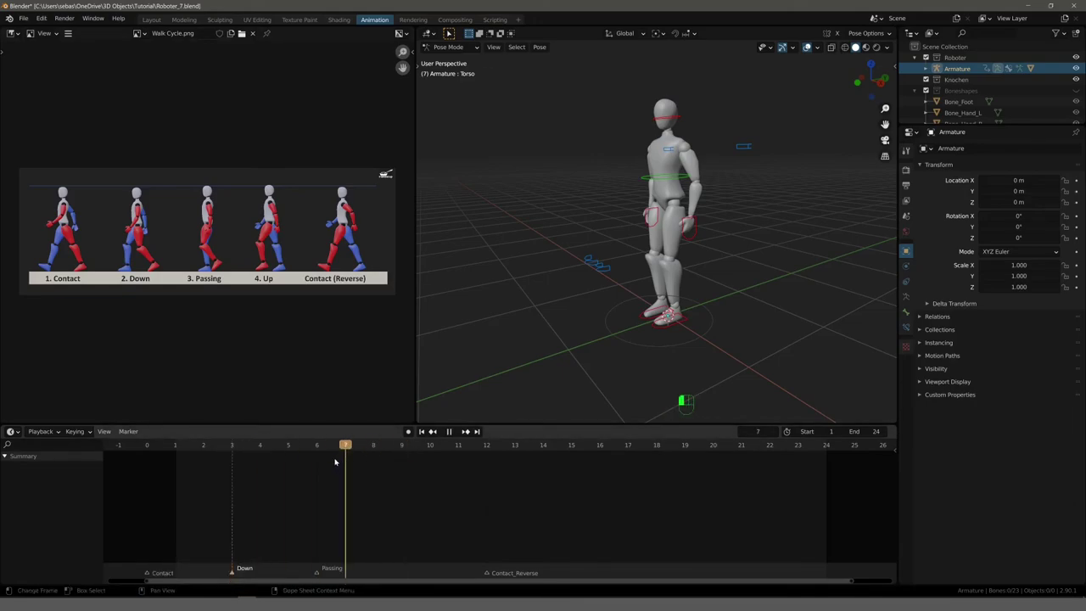
pyautogui.click(402, 450)
pyautogui.press('space')
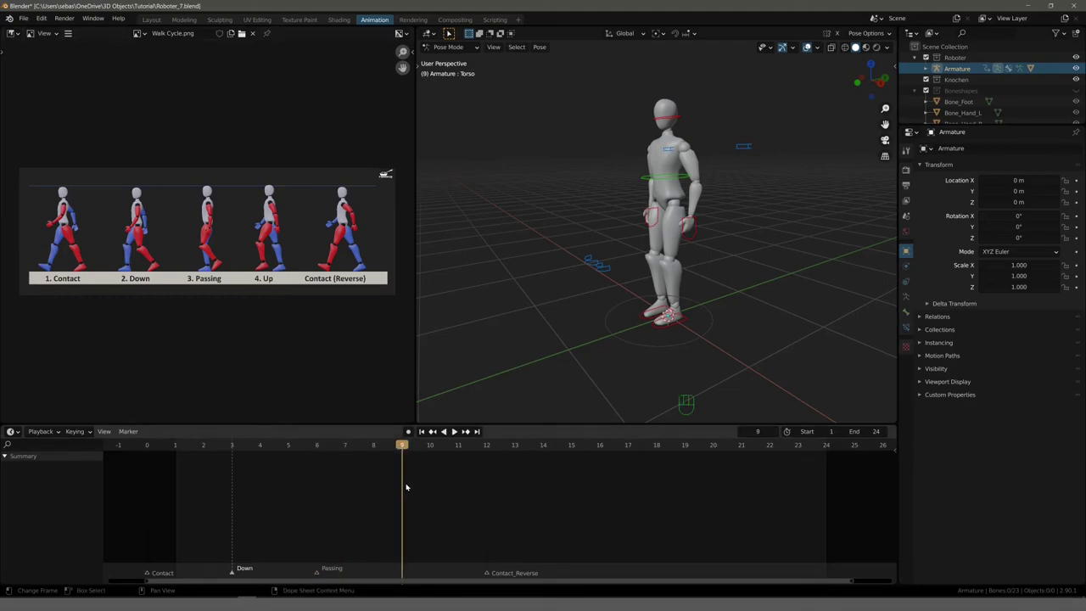
pyautogui.press('m')
pyautogui.hotkey('shift', 'm')
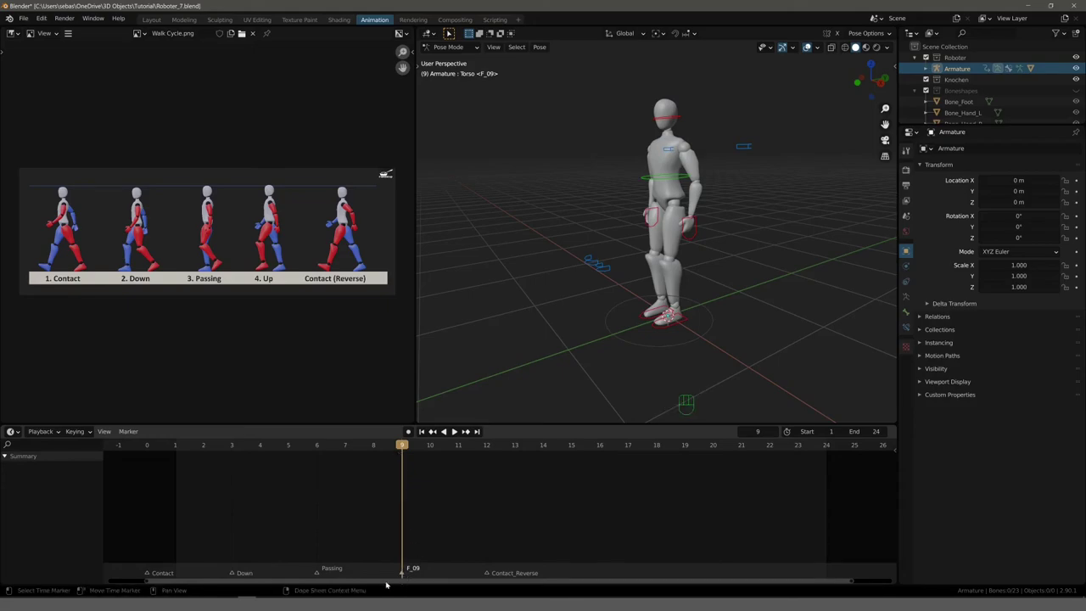
pyautogui.keyDown('shift'); pyautogui.click(402, 574); pyautogui.keyUp('shift')
pyautogui.hotkey('shift', 'm')
pyautogui.hotkey('ctrl', 'm')
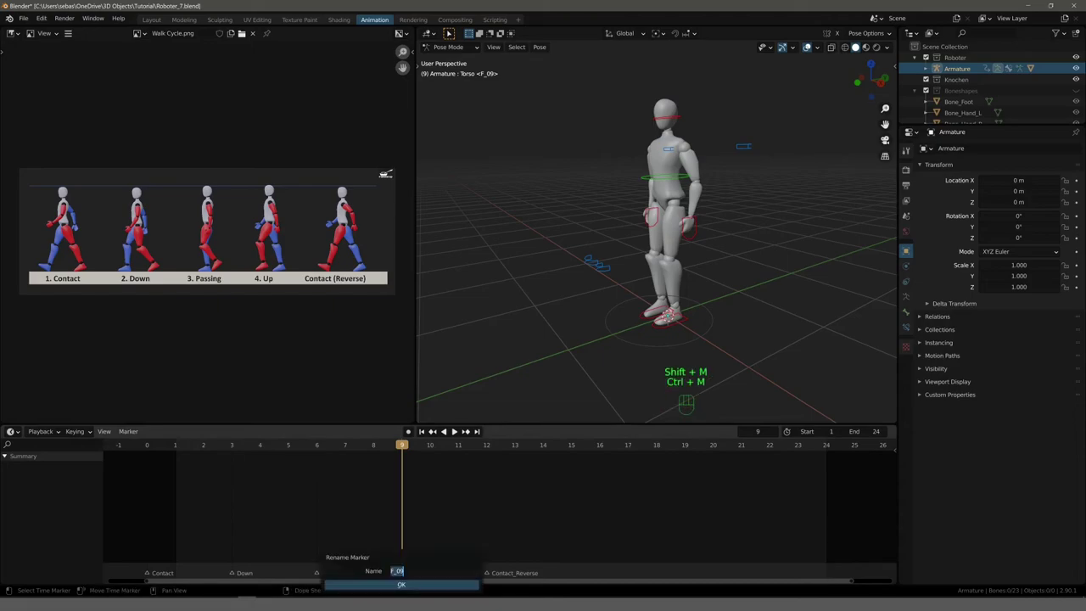
pyautogui.write('Up')
pyautogui.press('Return')
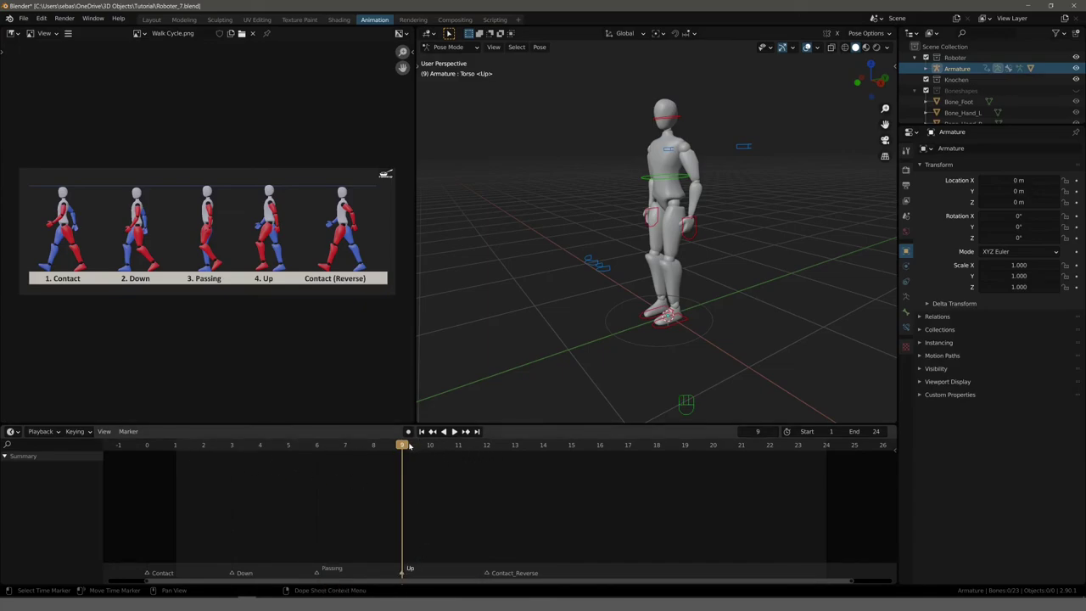
# Play back the cycle and scrub through frames 18 to 21 to check the markers
pyautogui.press('space')
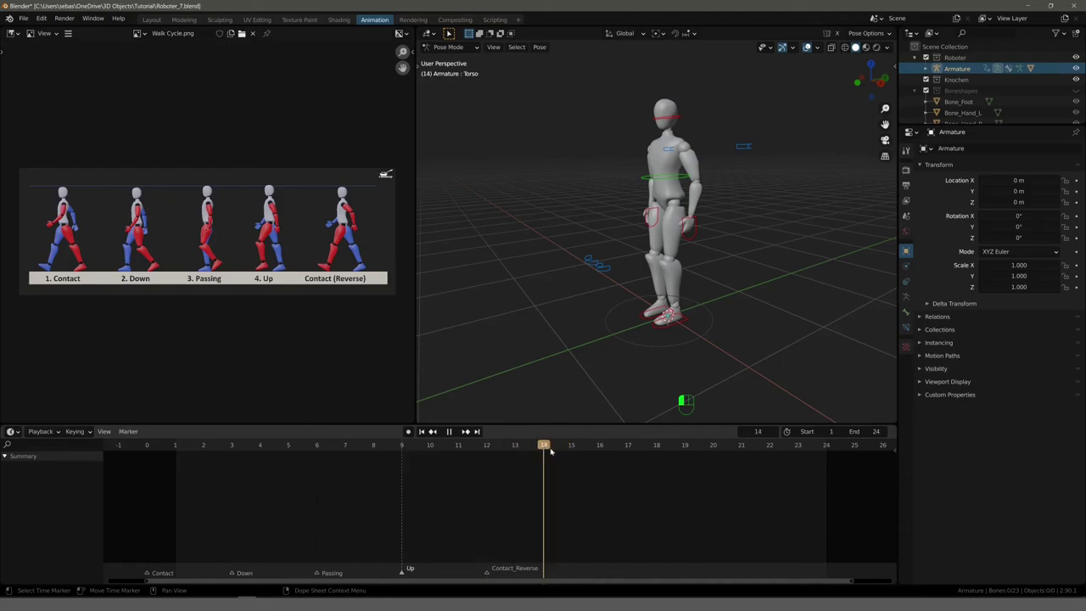
pyautogui.press('space')
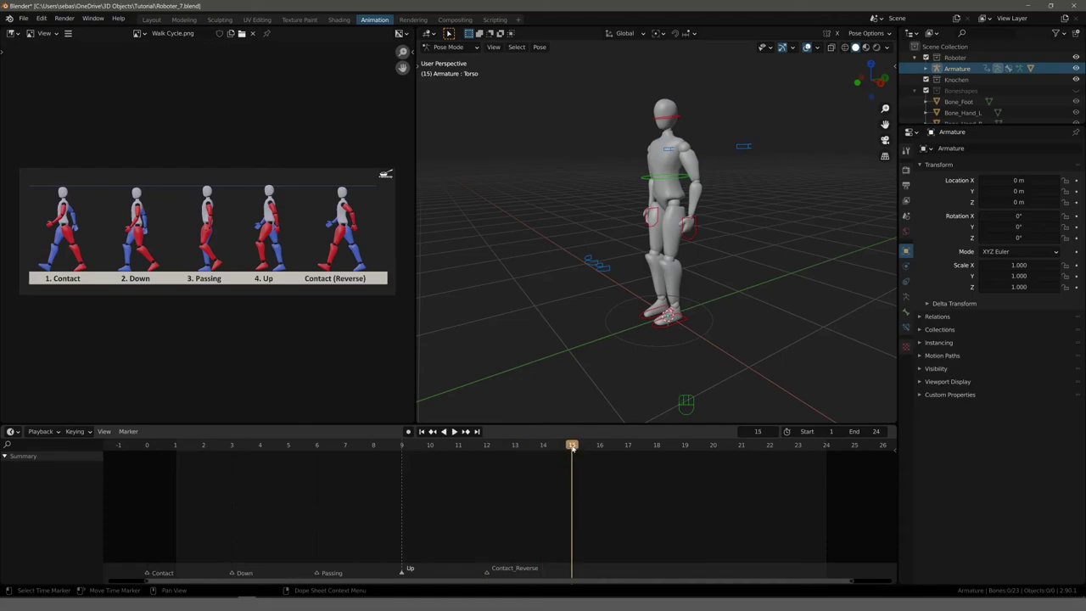
pyautogui.moveTo(573, 448); pyautogui.dragTo(660, 447)
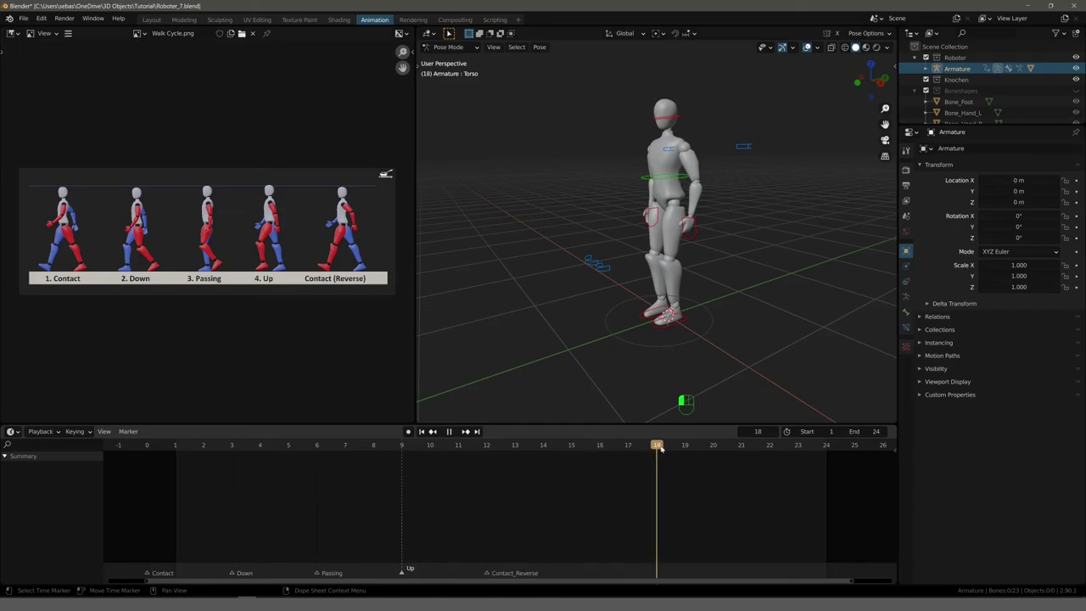
pyautogui.moveTo(660, 447); pyautogui.dragTo(827, 445)
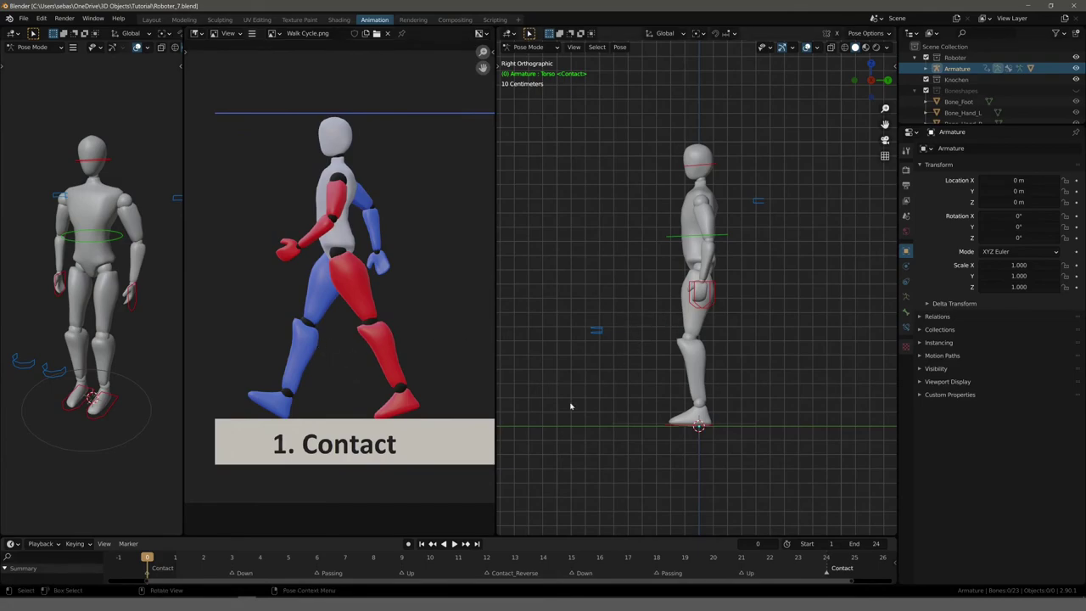
# Play the full walk cycle once, then zoom the right-side view in on the robot
pyautogui.press('space')
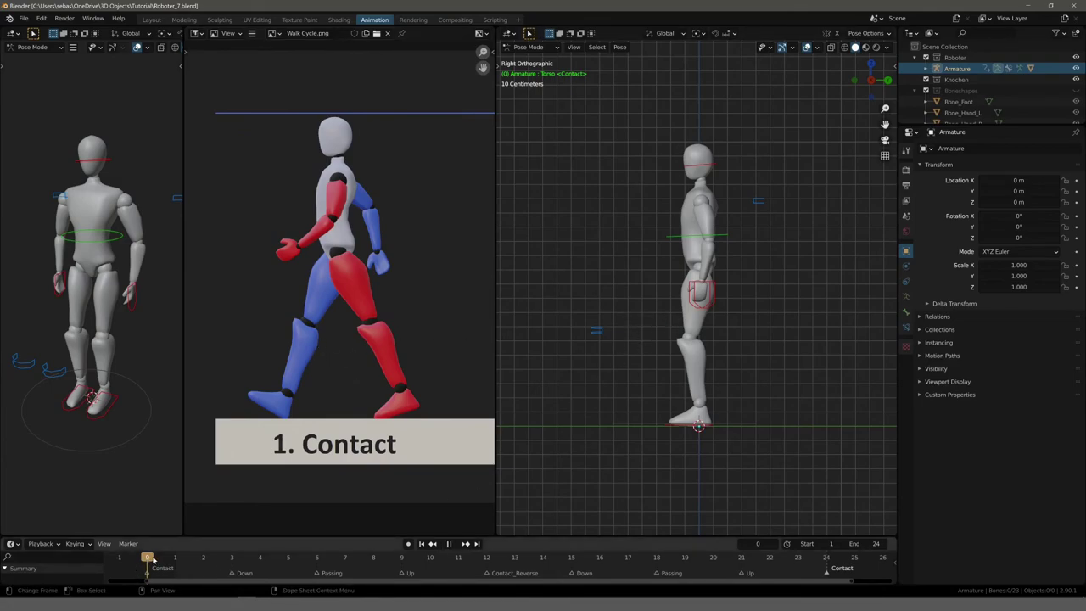
pyautogui.press('space')
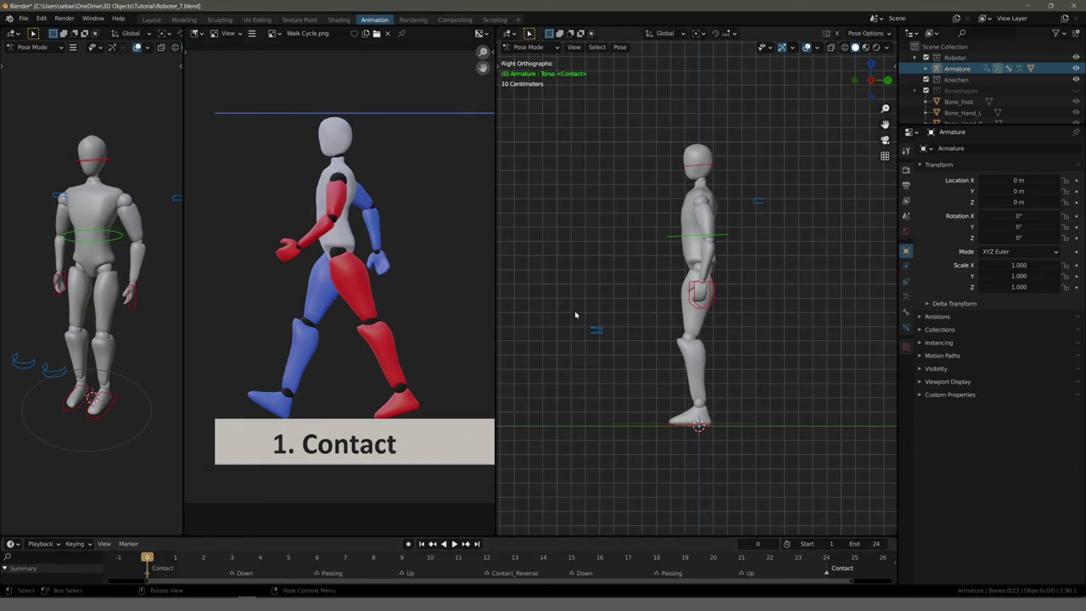
pyautogui.scroll(1, 574, 314)
pyautogui.moveTo(574, 315)
pyautogui.keyDown('shift'); pyautogui.mouseDown(button='middle')
pyautogui.moveTo(596, 371)
pyautogui.moveTo(614, 360)
pyautogui.mouseUp(button='middle'); pyautogui.keyUp('shift')
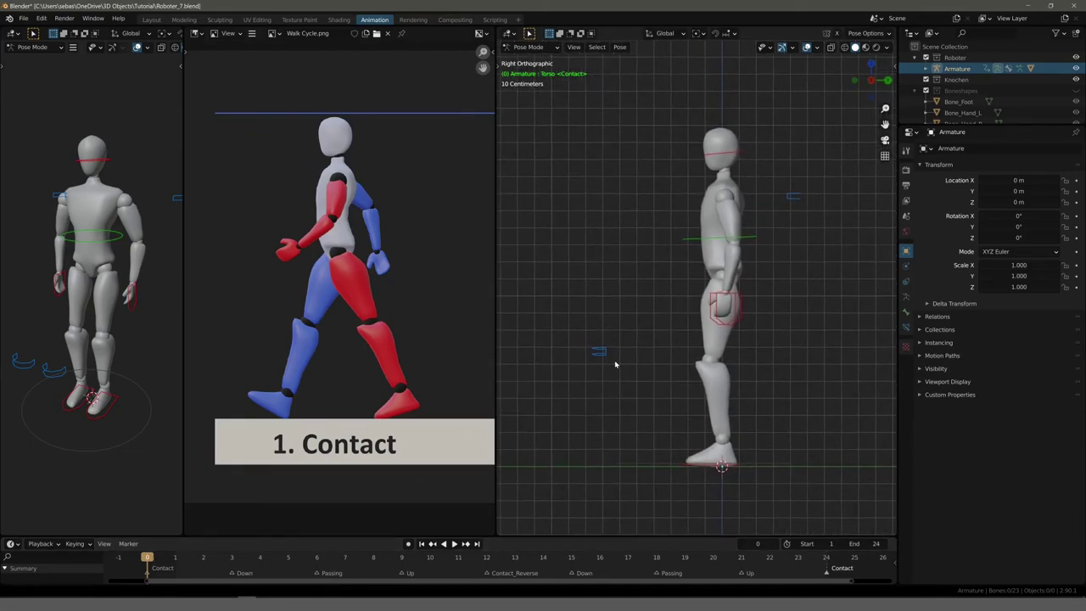
# Move the right foot back and up, rotate it, and set it on the ground line
pyautogui.click(68, 408)
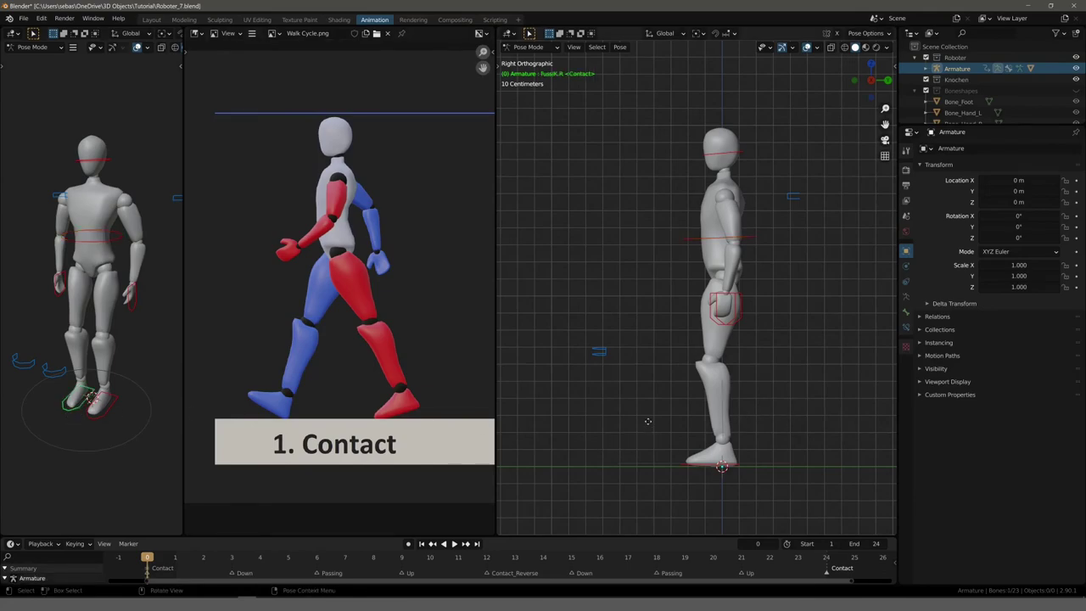
pyautogui.press('g')
pyautogui.click(568, 435)
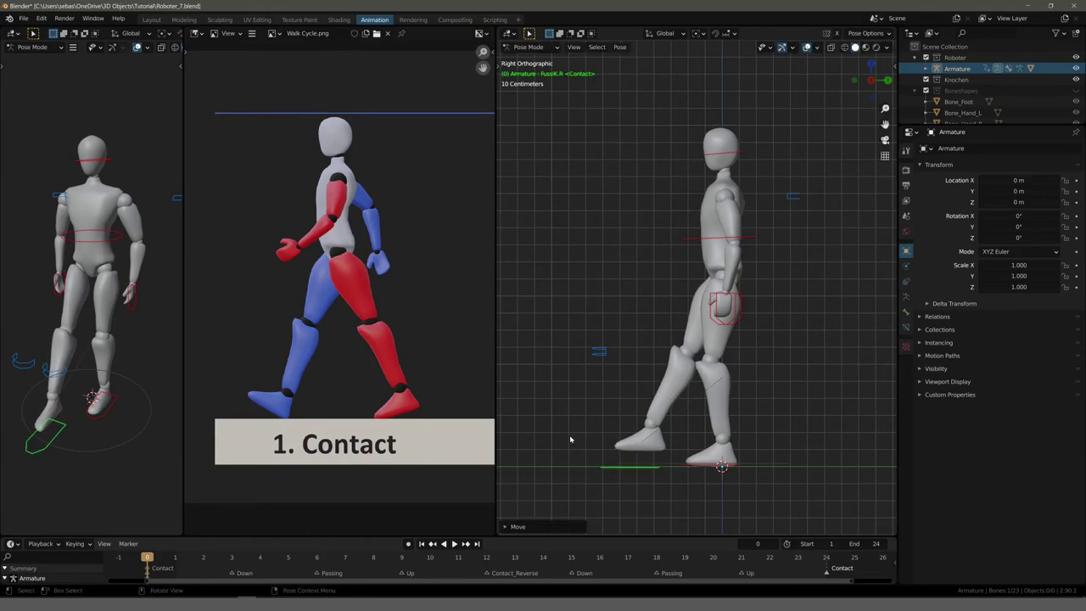
pyautogui.press('r')
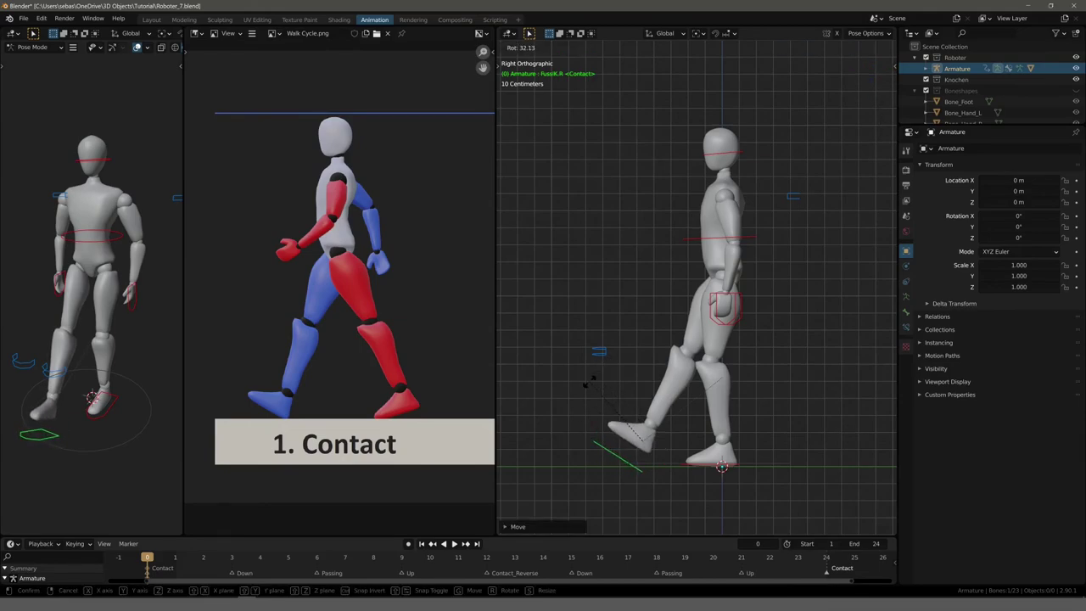
pyautogui.click(590, 380)
pyautogui.press('g')
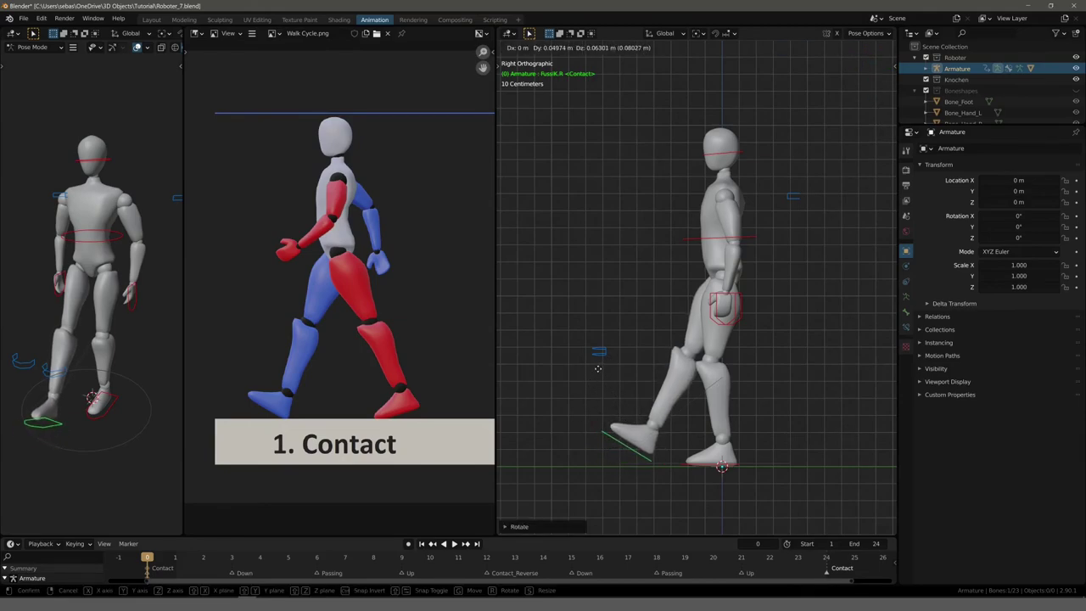
pyautogui.click(692, 463)
# Step the front foot forward with toes tilted up, and nudge the back foot
pyautogui.click(692, 464)
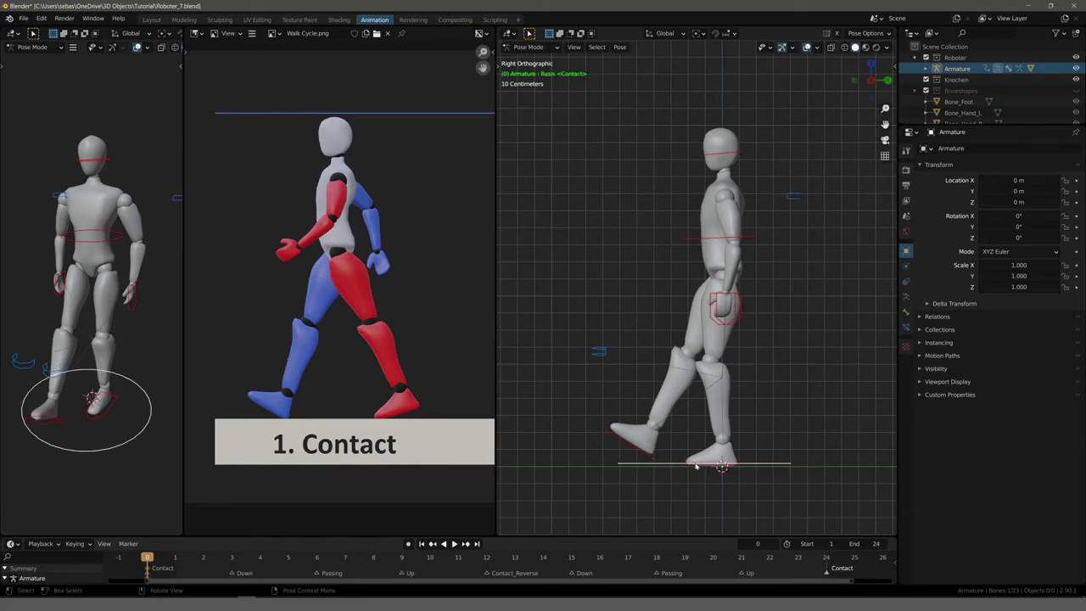
pyautogui.click(701, 470)
pyautogui.press('g')
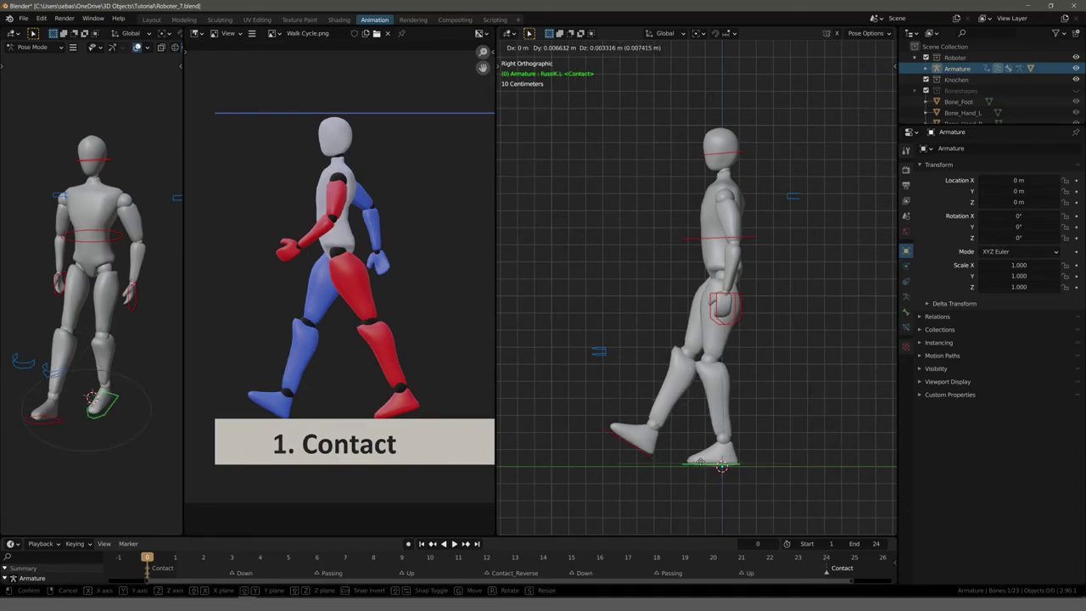
pyautogui.click(777, 466)
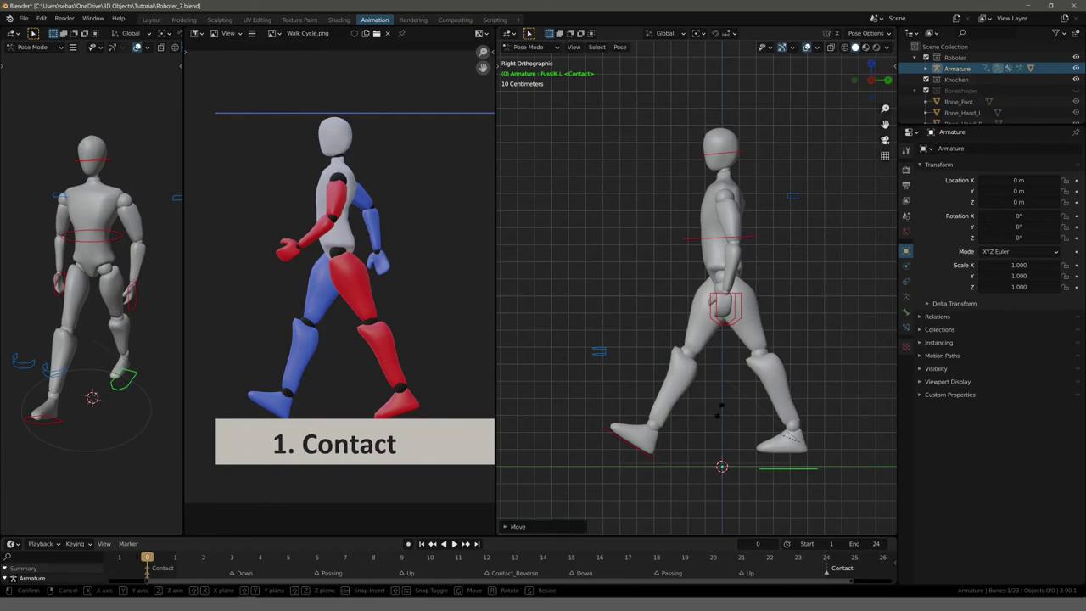
pyautogui.press('r')
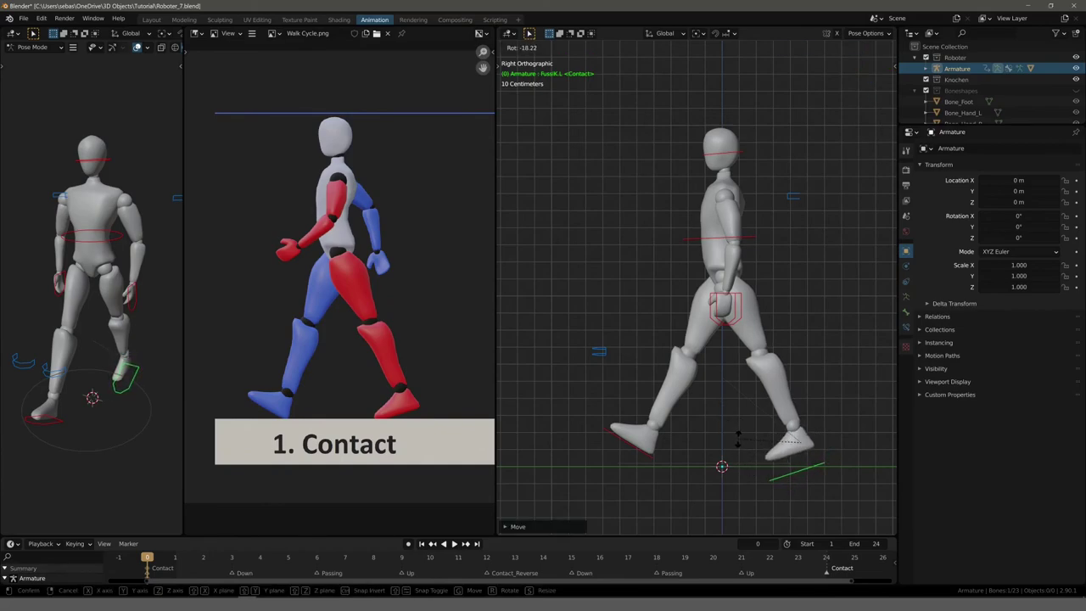
pyautogui.click(738, 442)
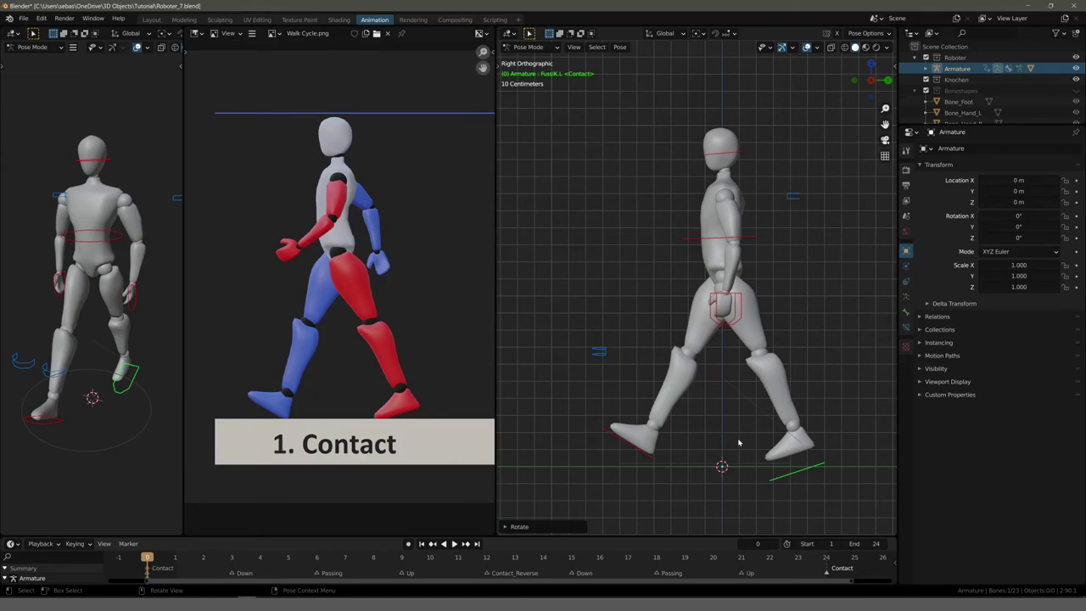
pyautogui.click(629, 448)
pyautogui.press('g')
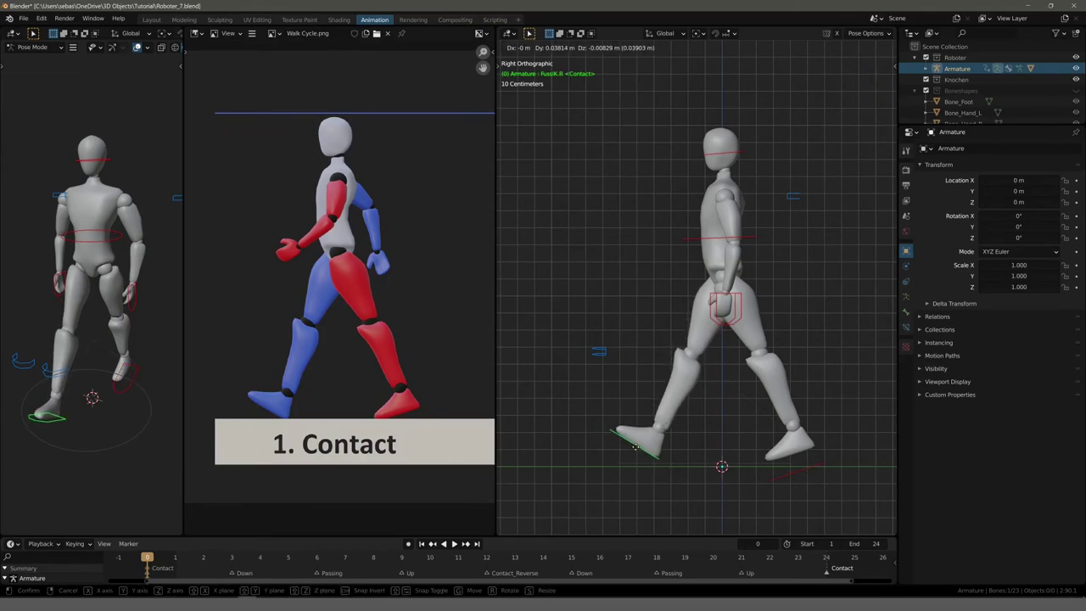
pyautogui.click(636, 451)
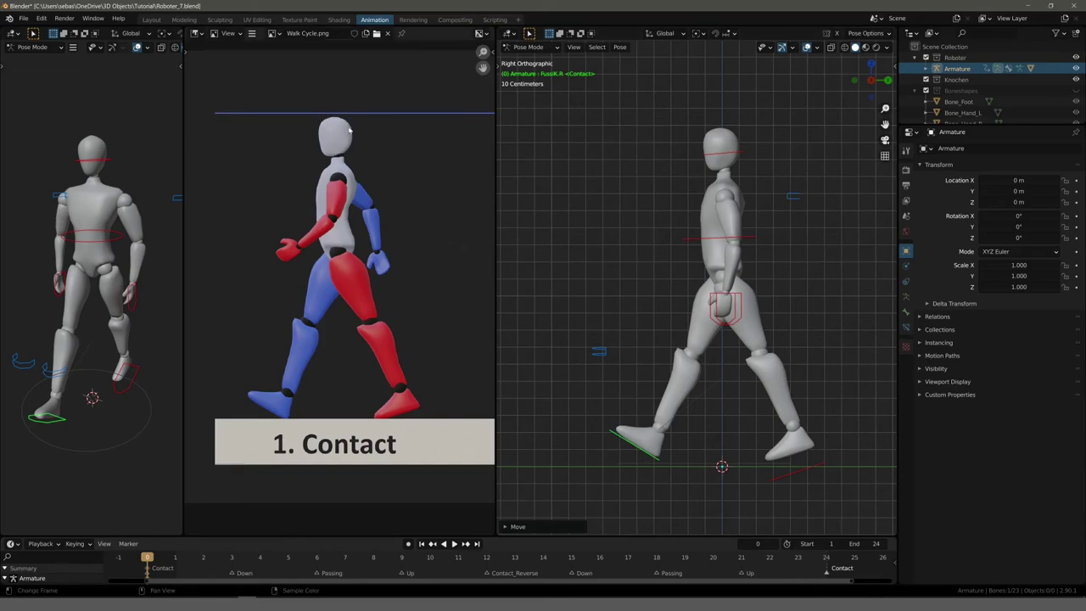
# Lower the torso slightly along Z and reposition the back foot once more
pyautogui.click(686, 242)
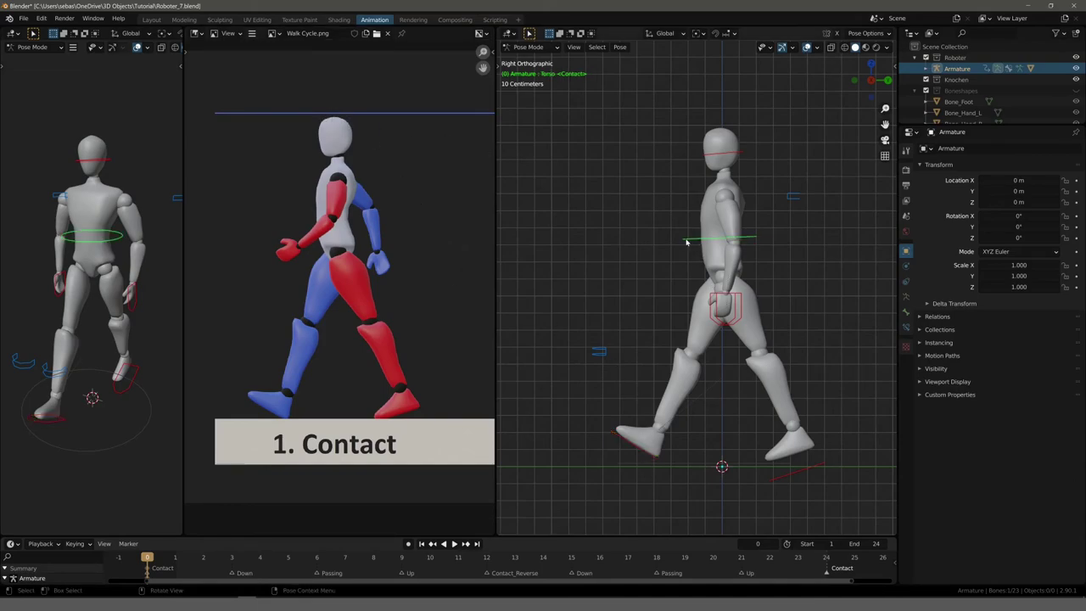
pyautogui.press('g')
pyautogui.press('z')
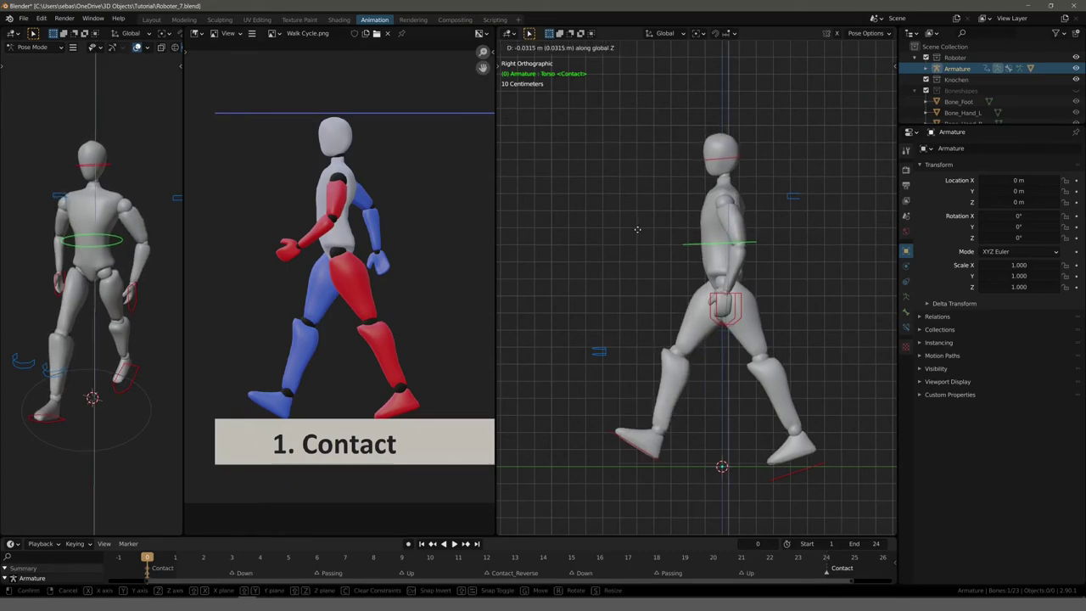
pyautogui.click(639, 234)
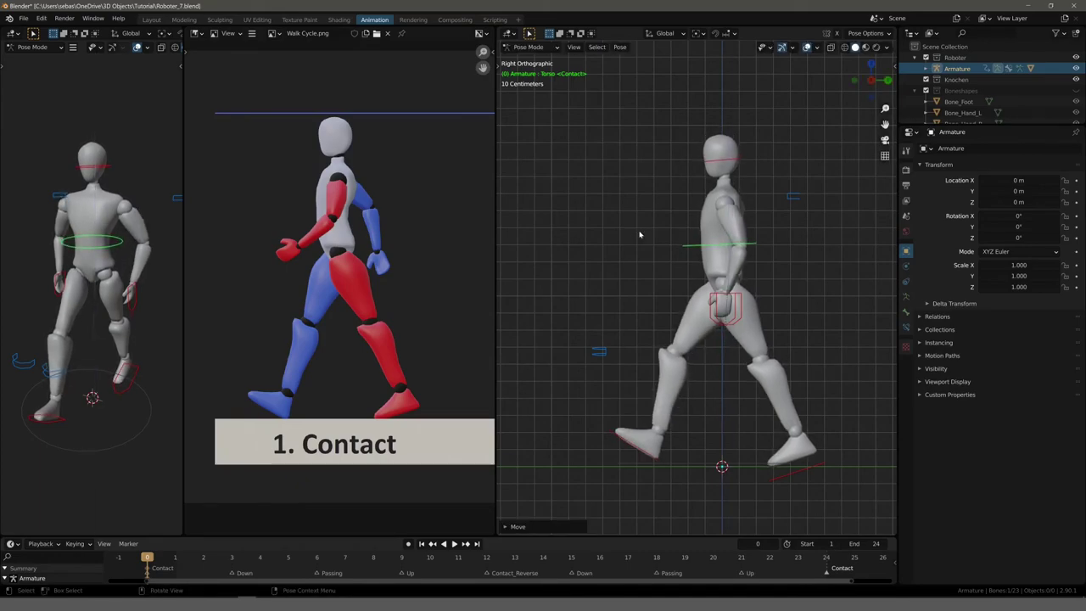
pyautogui.click(635, 450)
pyautogui.press('g')
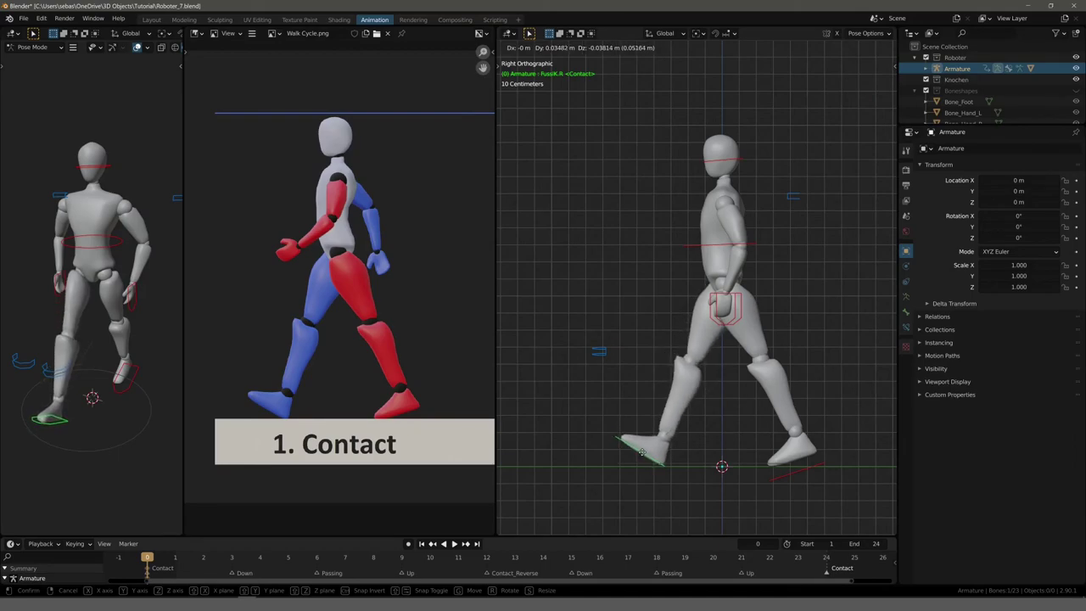
pyautogui.click(642, 452)
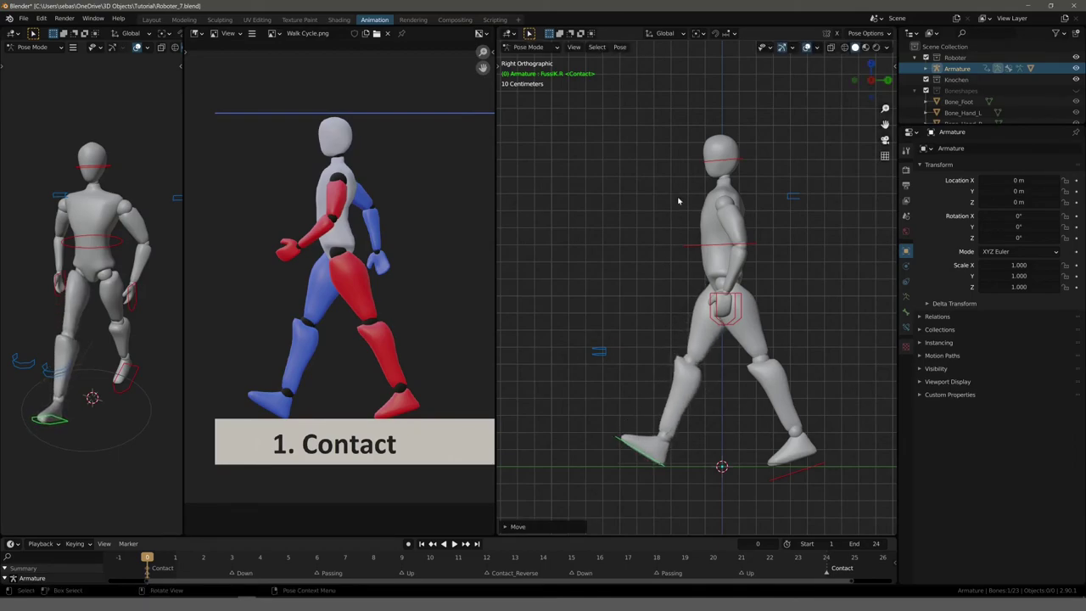
# Move and rotate the left hand control behind the body, and move the right hand control forward
pyautogui.click(723, 326)
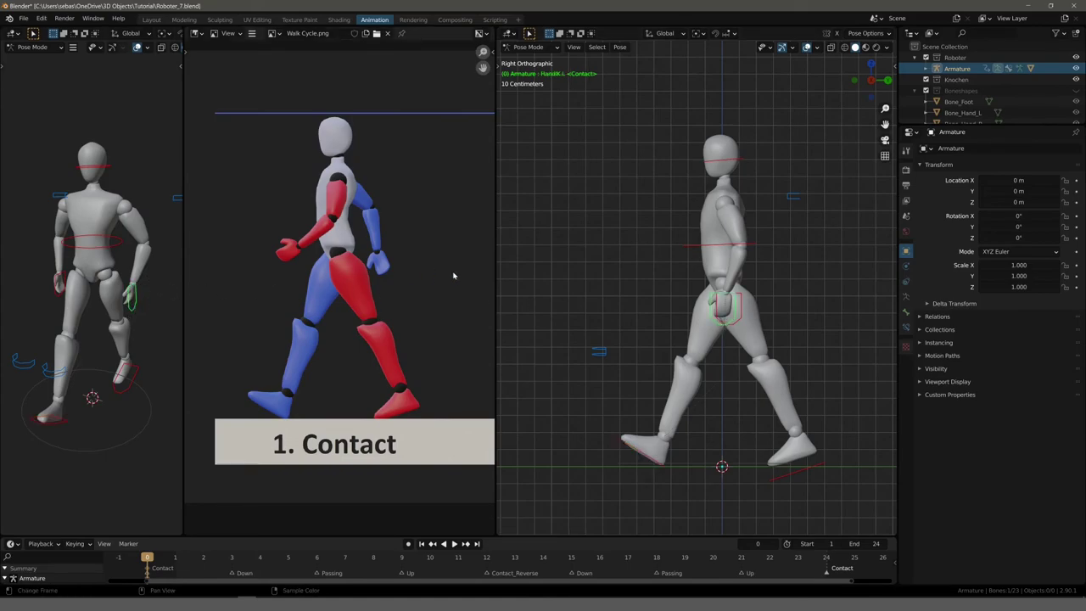
pyautogui.press('g')
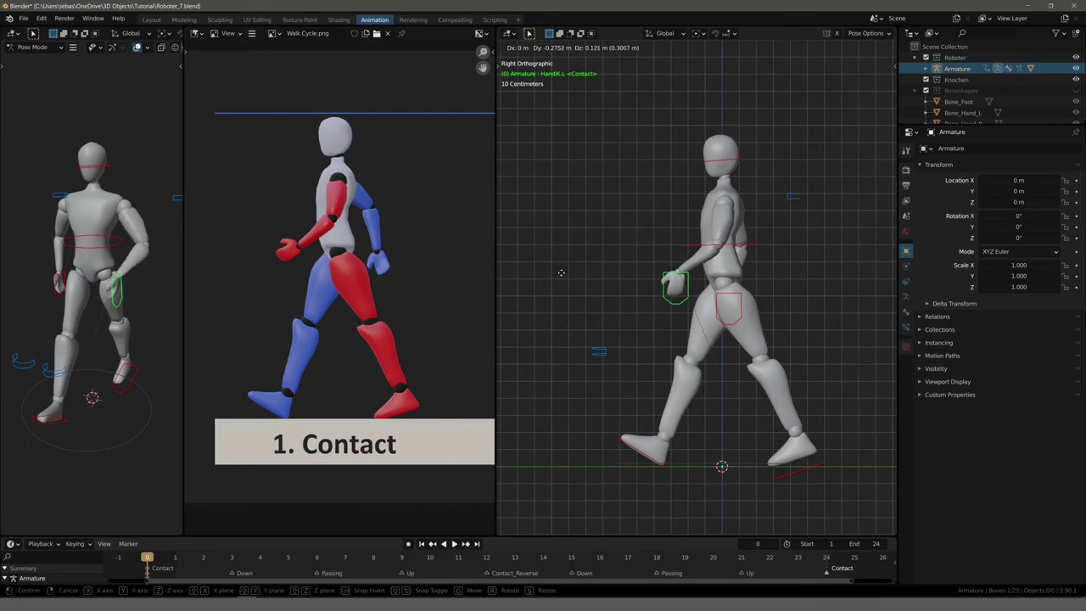
pyautogui.click(565, 279)
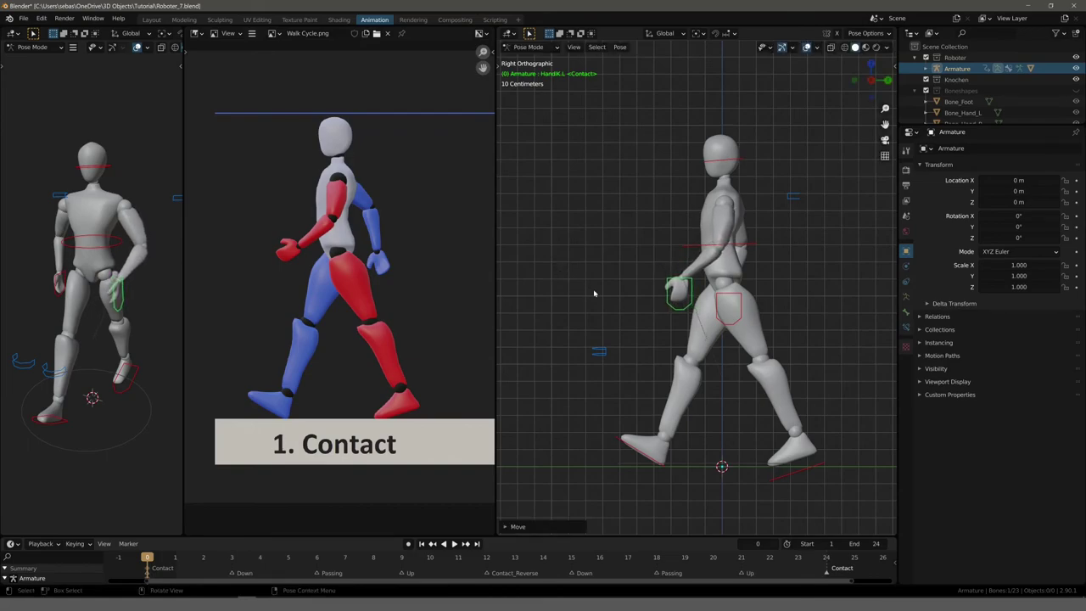
pyautogui.press('r')
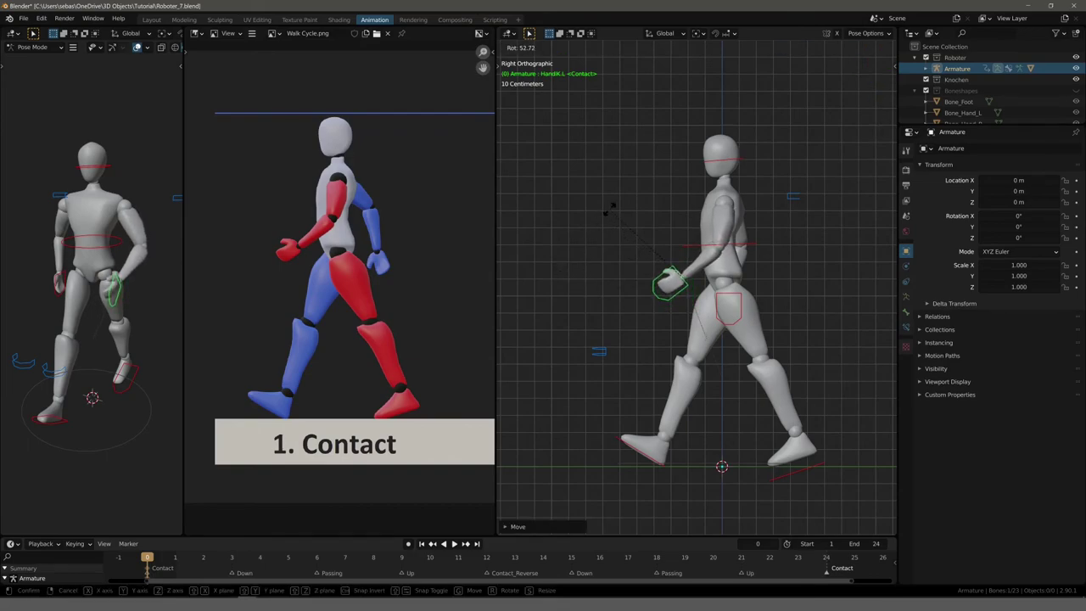
pyautogui.click(610, 207)
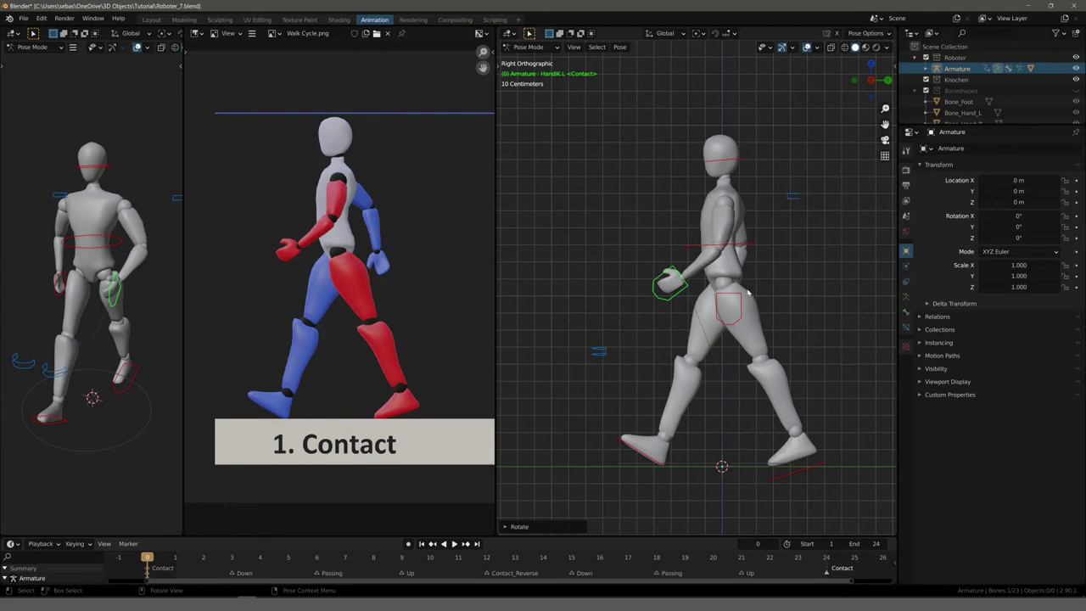
pyautogui.click(738, 321)
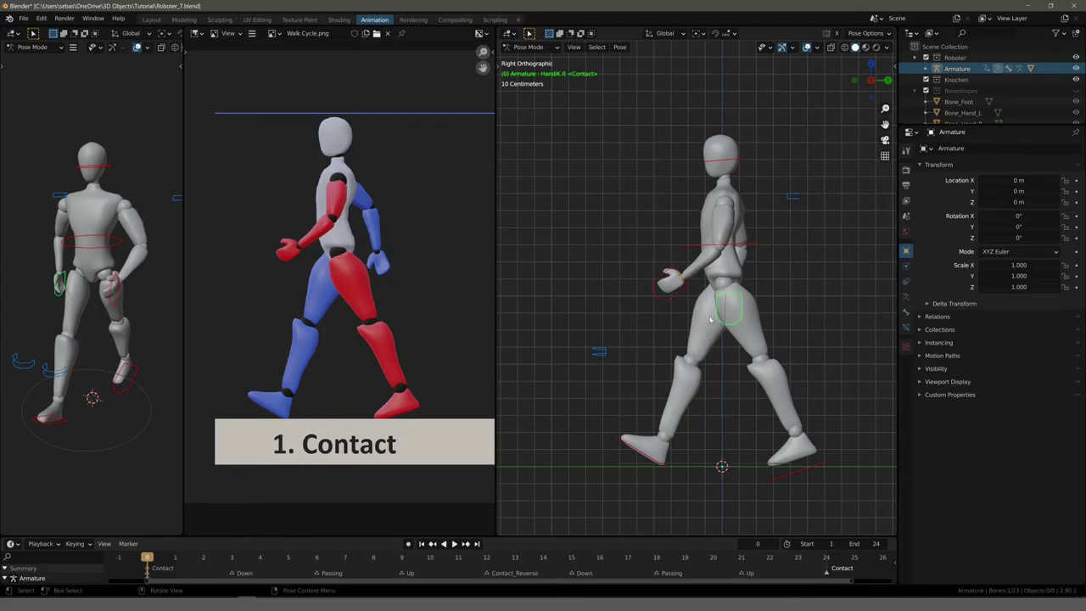
pyautogui.press('g')
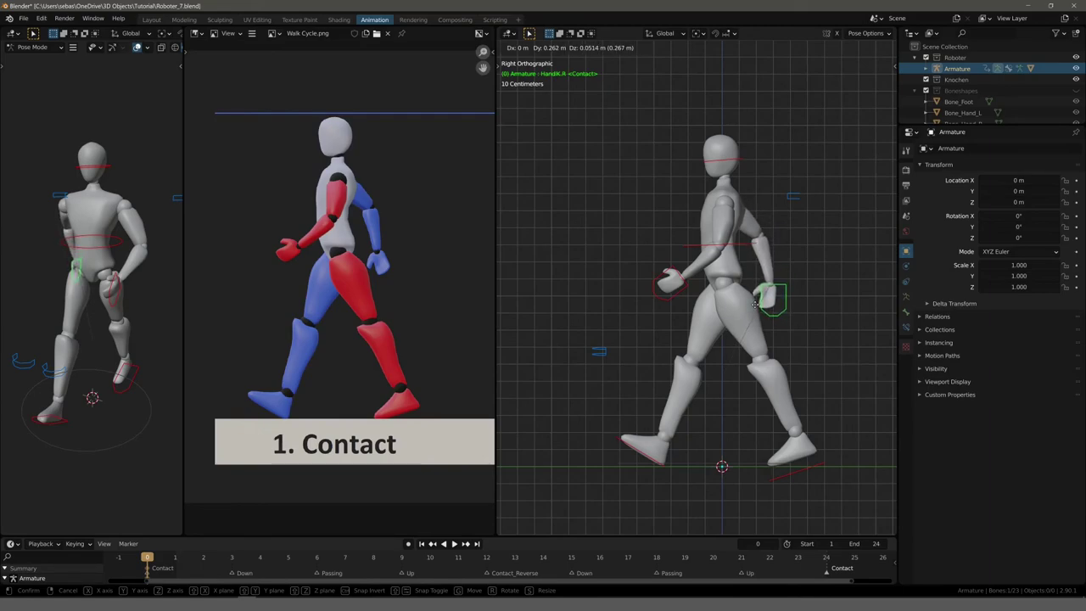
pyautogui.click(754, 303)
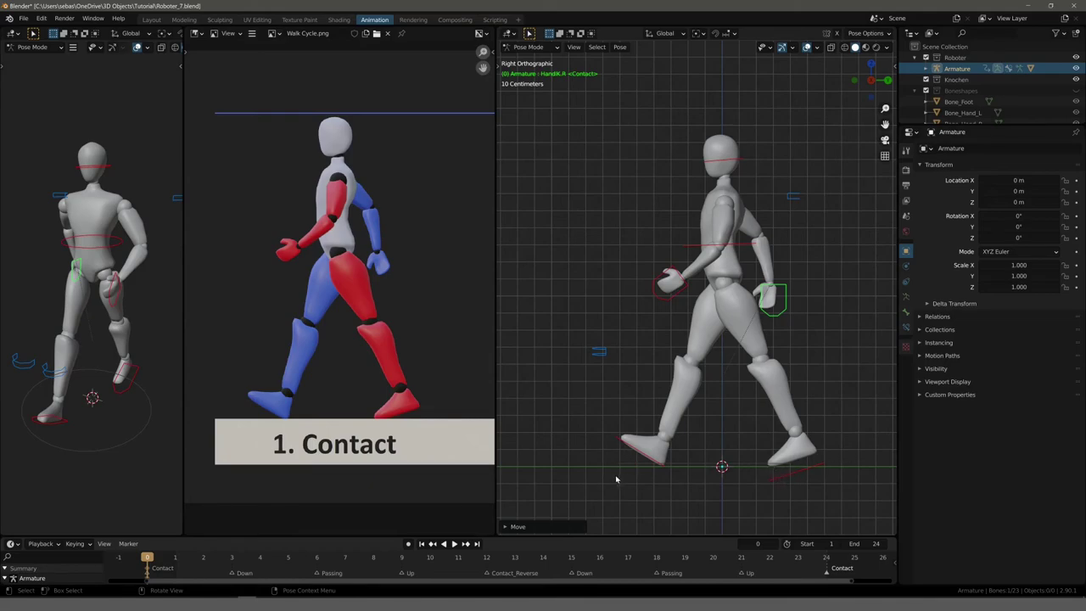
# Zoom in and nudge the back foot control down onto the ground
pyautogui.scroll(2, 615, 479)
pyautogui.scroll(2, 611, 426)
pyautogui.scroll(2, 637, 417)
pyautogui.scroll(2, 627, 298)
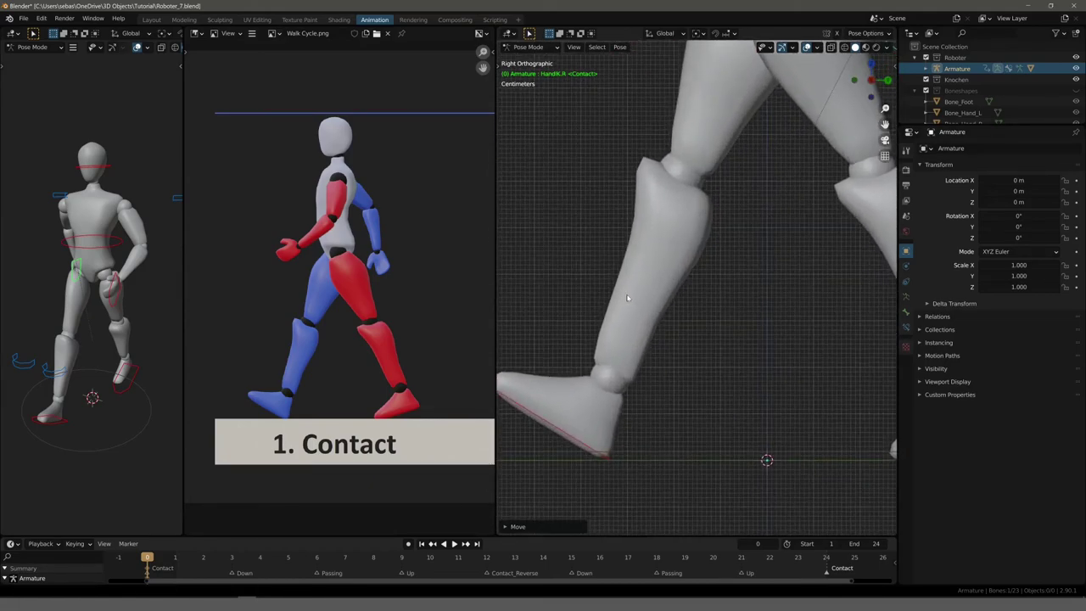
pyautogui.click(581, 445)
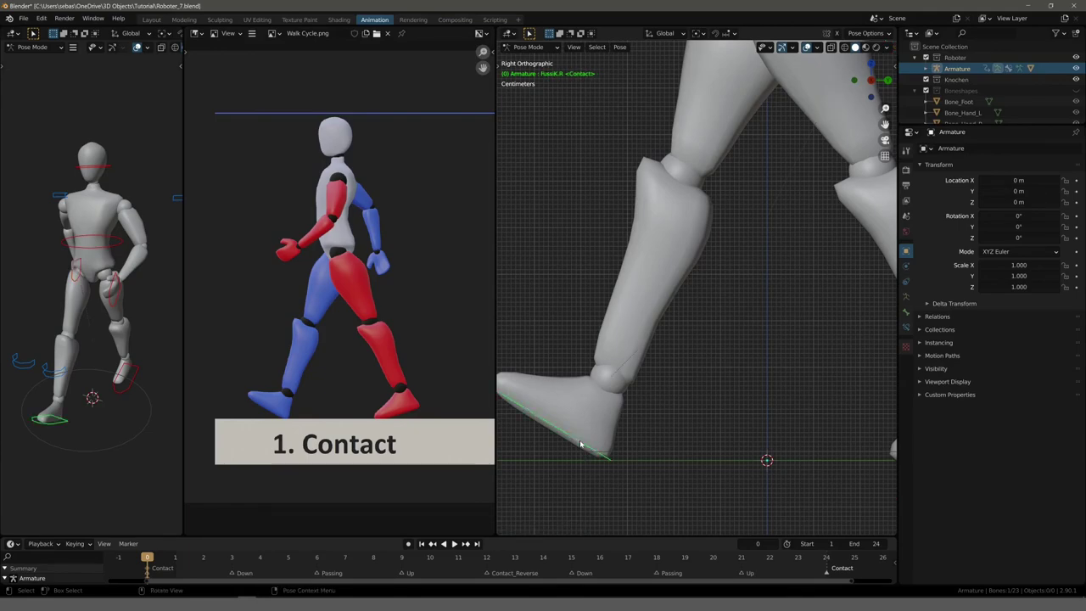
pyautogui.press('g')
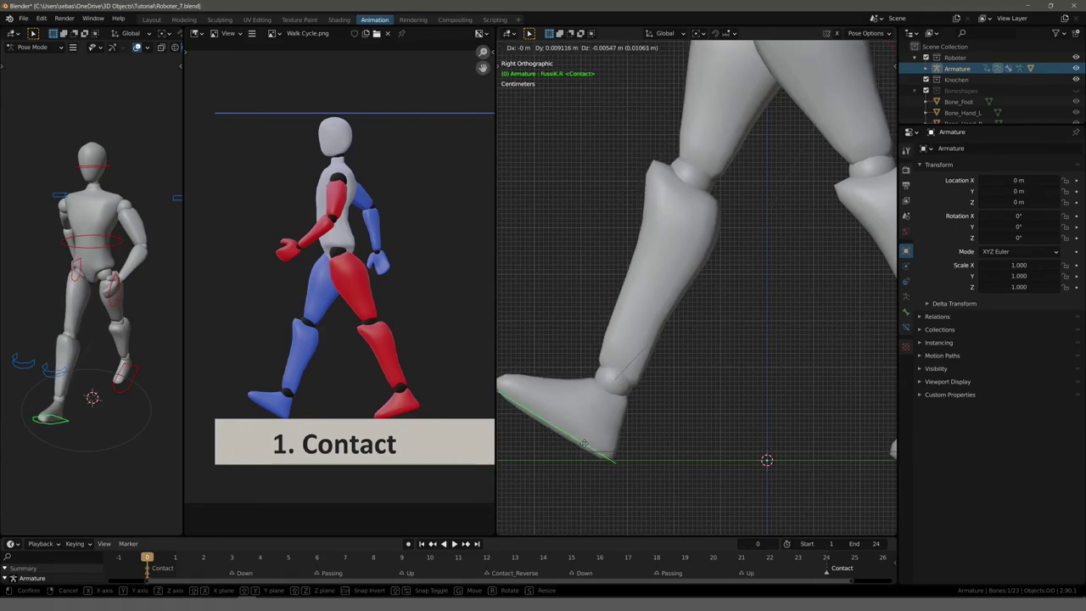
pyautogui.click(584, 443)
pyautogui.scroll(-3, 594, 407)
pyautogui.scroll(-3, 630, 342)
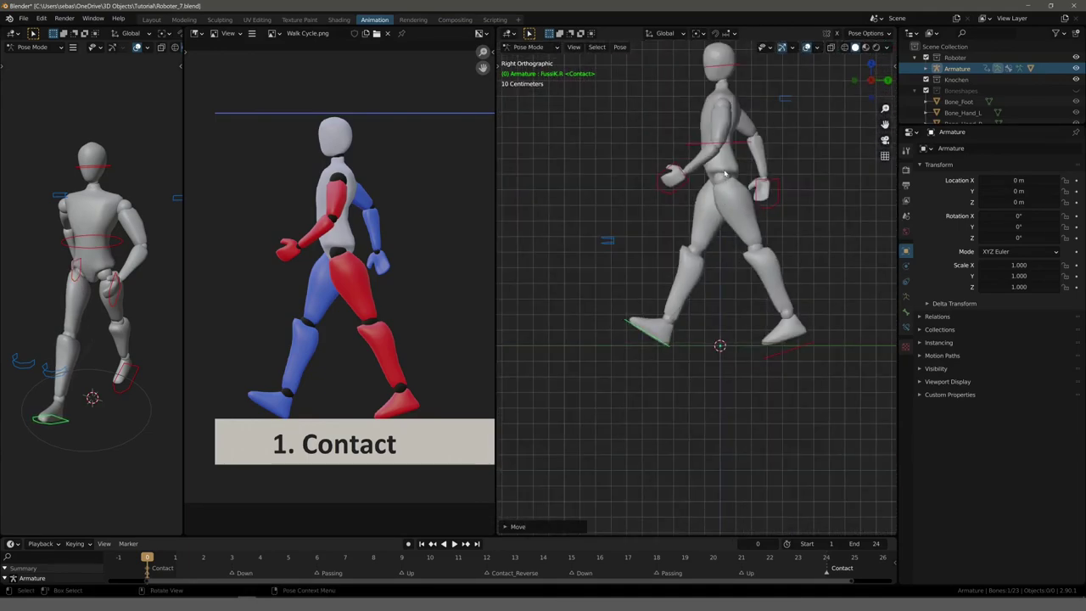
# Tilt the front foot toes-up and set it heel-down on the ground line
pyautogui.click(812, 347)
pyautogui.moveTo(813, 347)
pyautogui.keyDown('shift'); pyautogui.mouseDown(button='middle')
pyautogui.moveTo(787, 373)
pyautogui.moveTo(663, 403)
pyautogui.mouseUp(button='middle'); pyautogui.keyUp('shift')
pyautogui.scroll(1, 663, 390)
pyautogui.scroll(1, 658, 347)
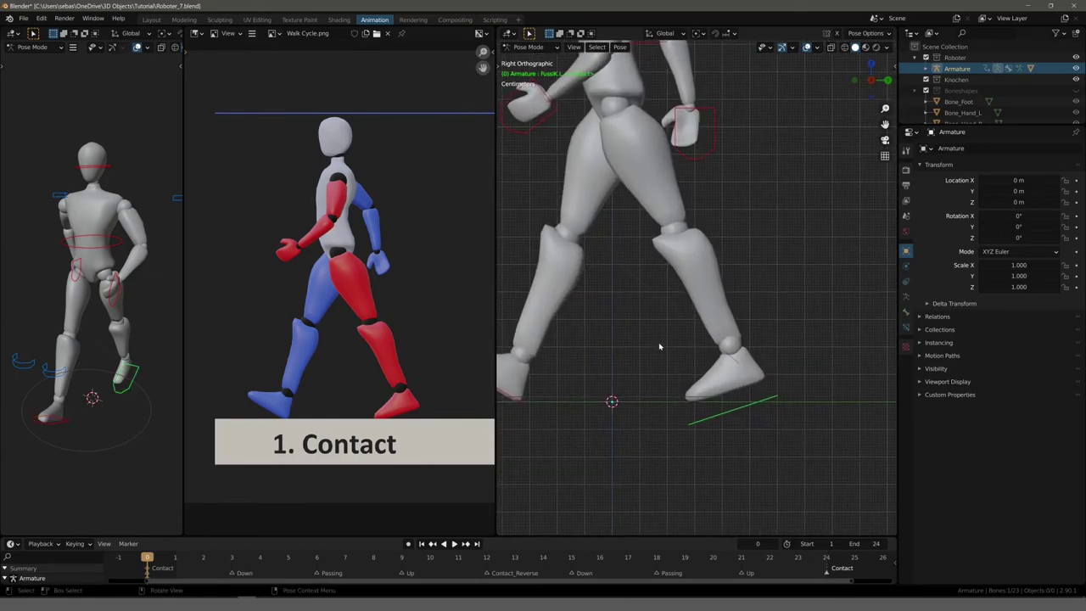
pyautogui.press('r')
pyautogui.click(707, 312)
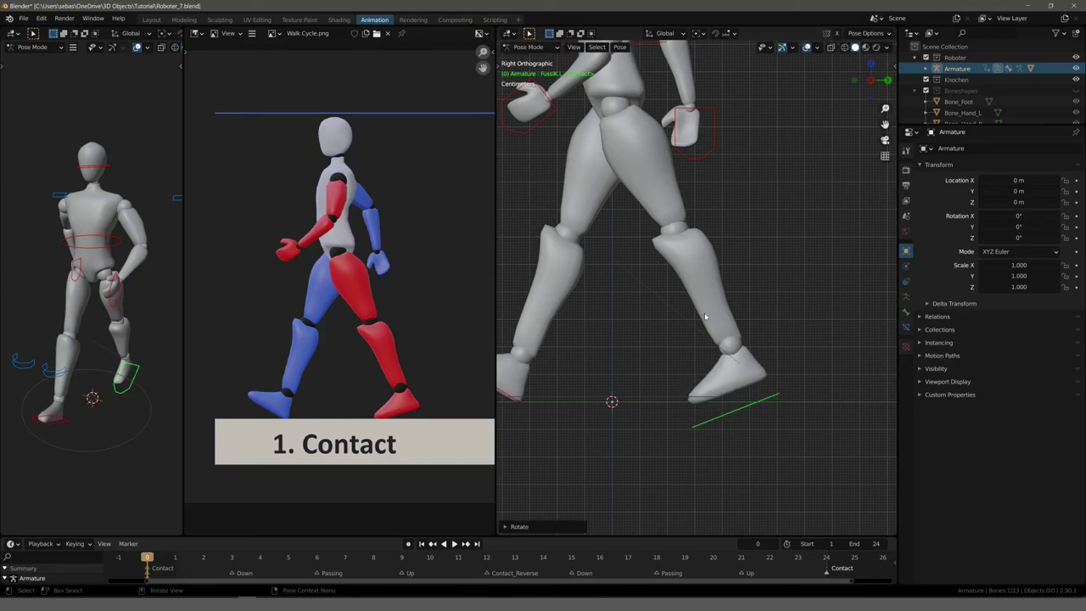
pyautogui.press('g')
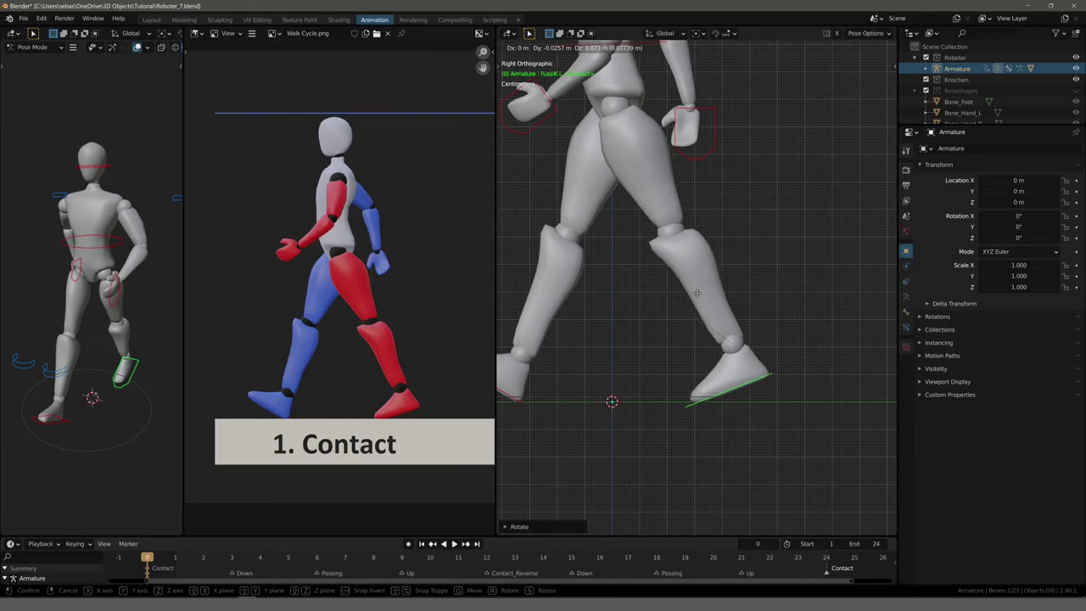
pyautogui.click(697, 293)
pyautogui.scroll(-1, 697, 294)
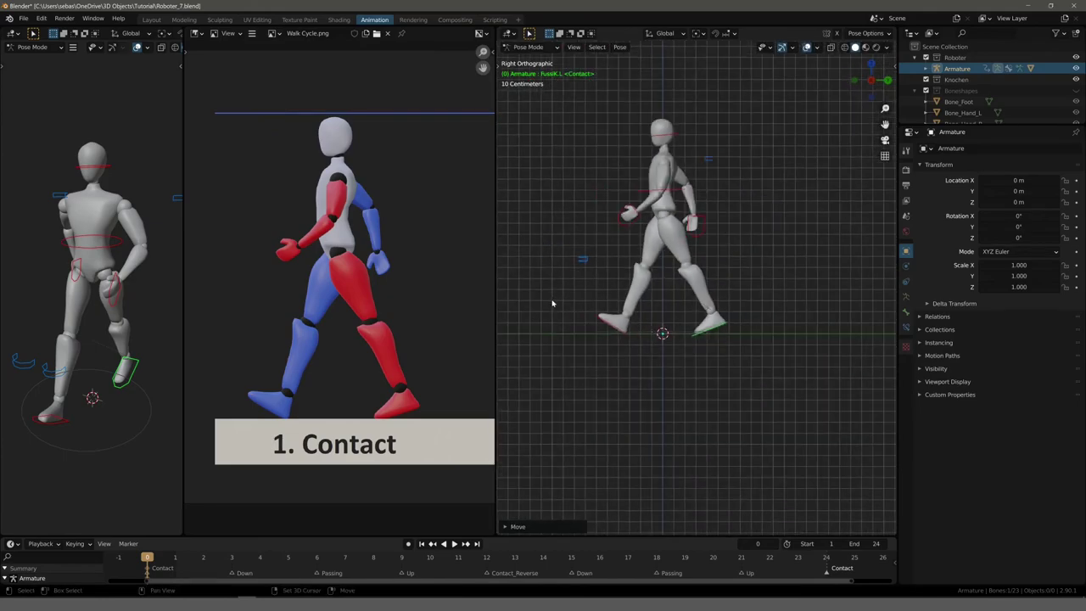
pyautogui.scroll(3, 559, 305)
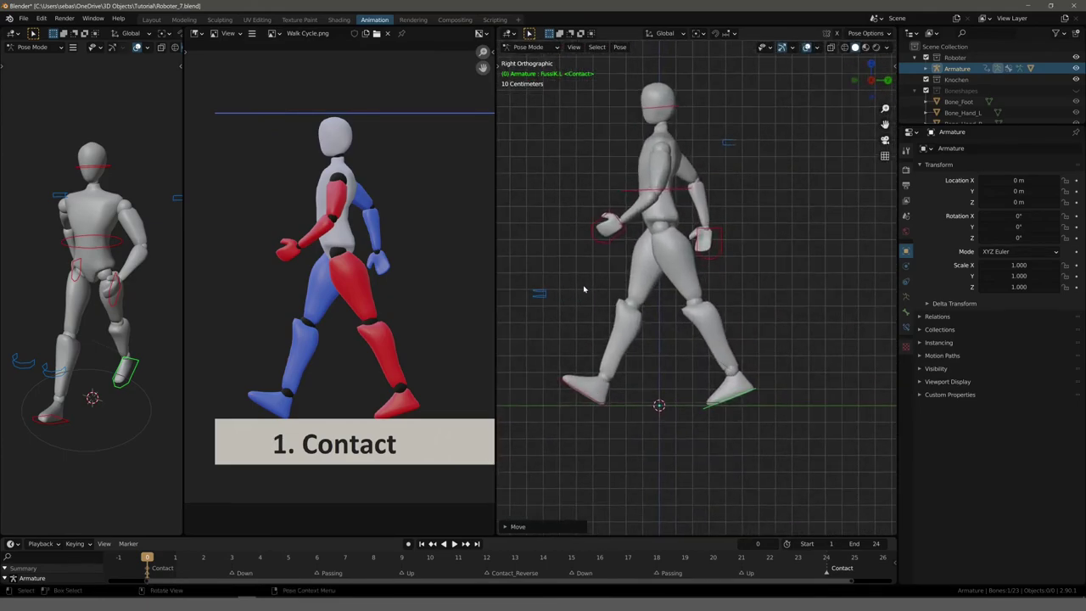
pyautogui.keyDown('shift'); pyautogui.moveTo(576, 298); pyautogui.dragTo(621, 320, button='middle'); pyautogui.keyUp('shift')
pyautogui.press('a')
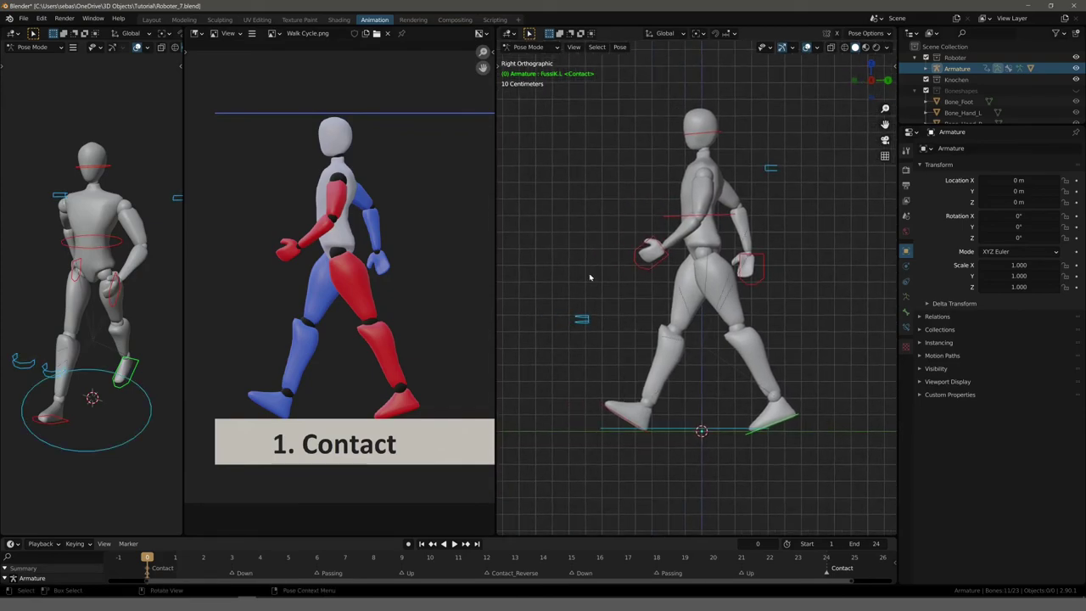
# Keyframe location, rotation and scale of all controls at frame 0, then duplicate the keys to frame 24
pyautogui.press('i')
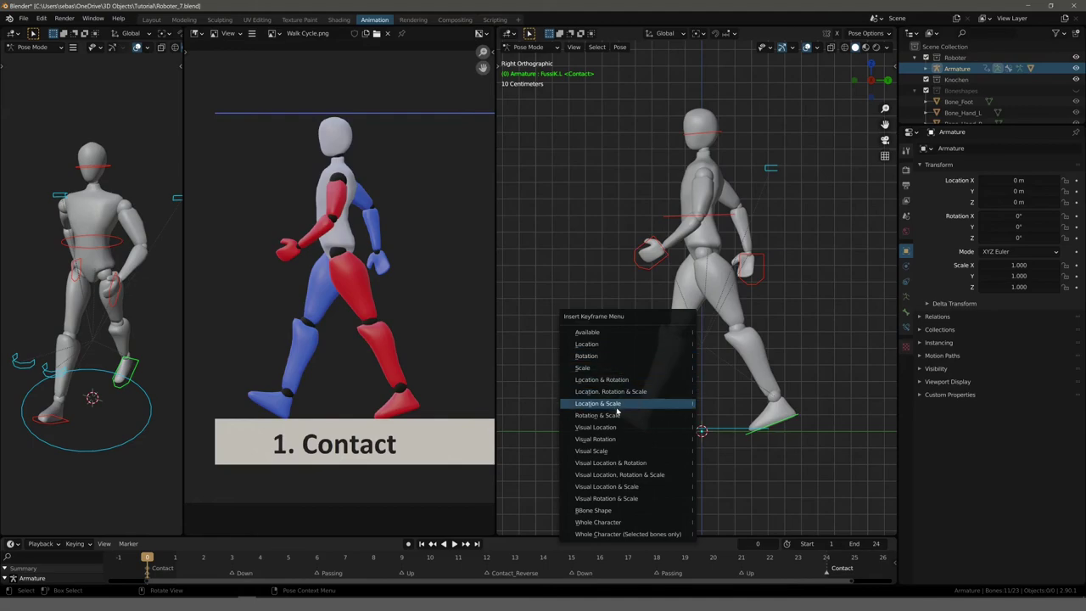
pyautogui.click(609, 392)
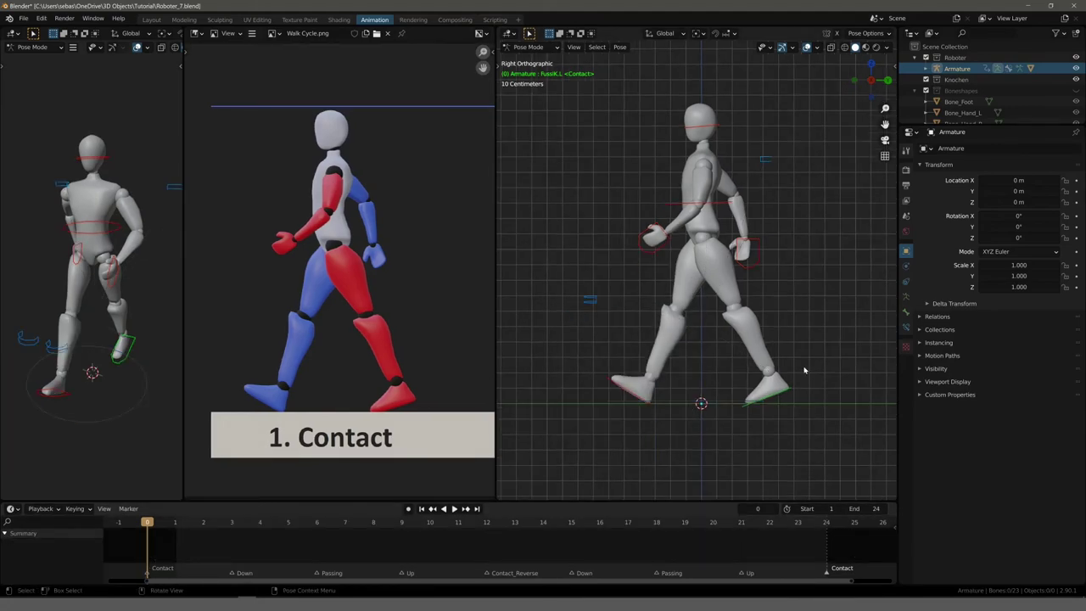
pyautogui.press('a')
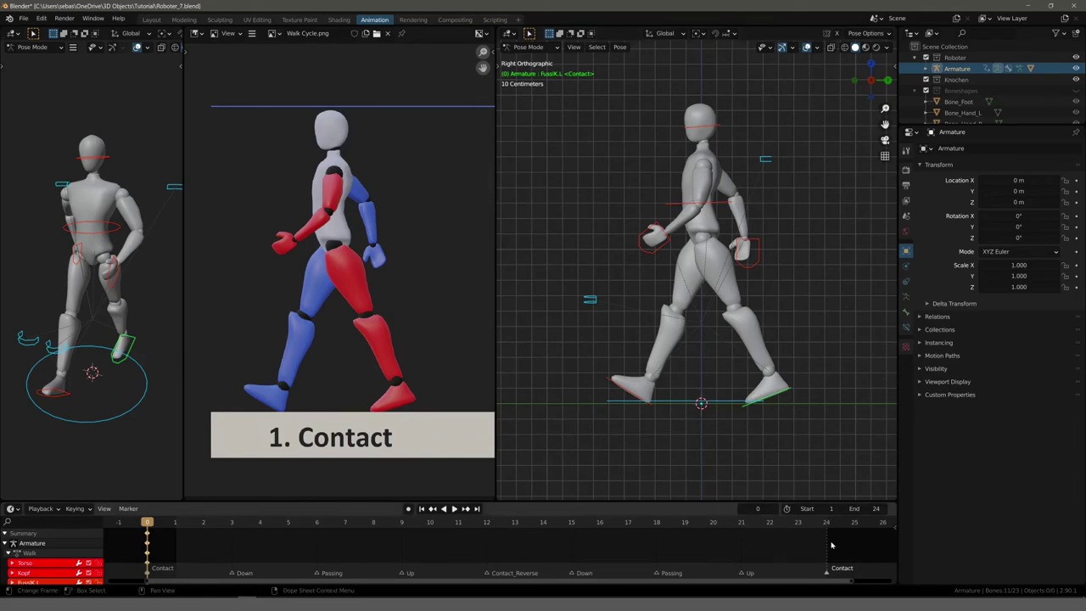
pyautogui.hotkey('shift', 'd')
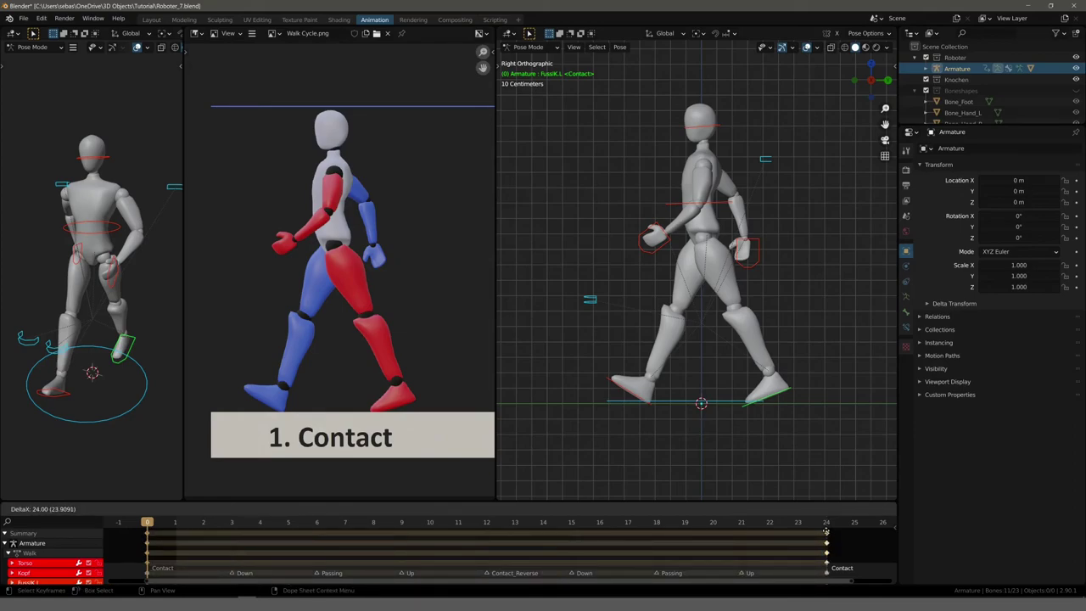
pyautogui.click(826, 531)
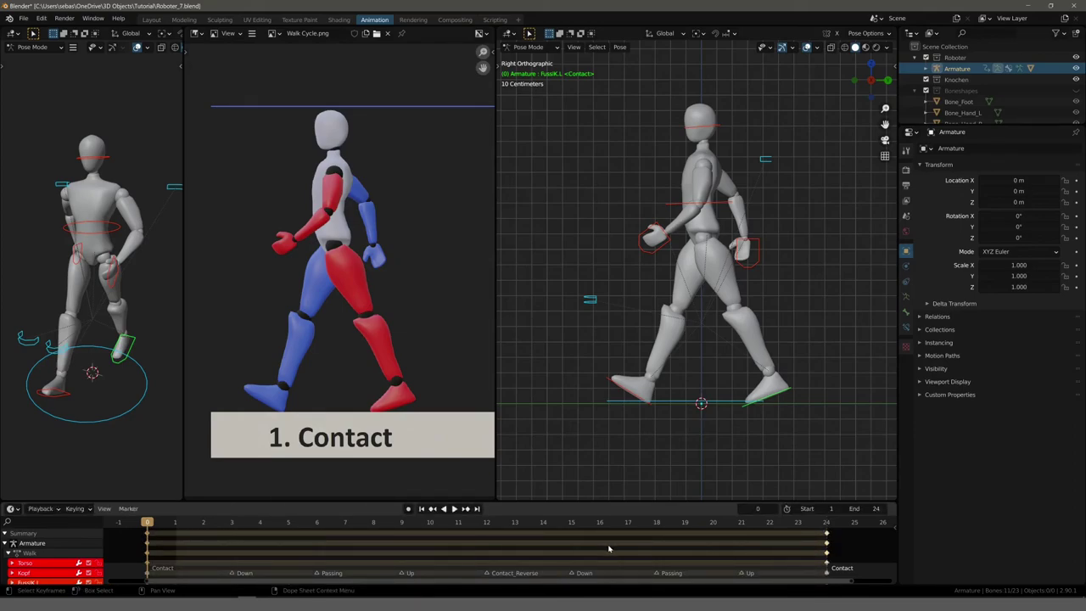
# Copy the Contact keyframes and paste them flipped at frame 12
pyautogui.rightClick(150, 539)
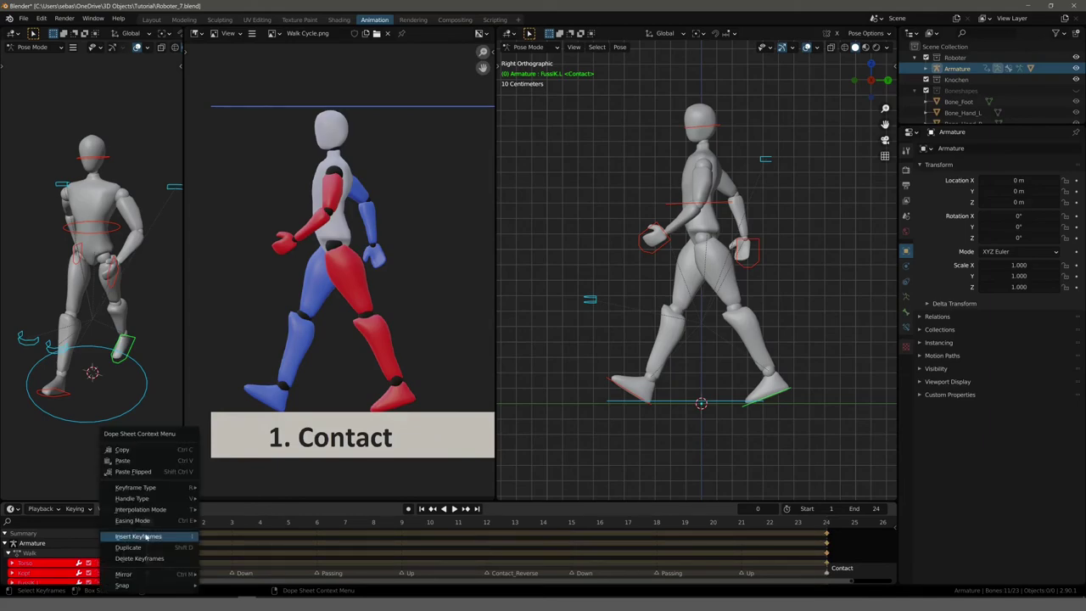
pyautogui.click(134, 457)
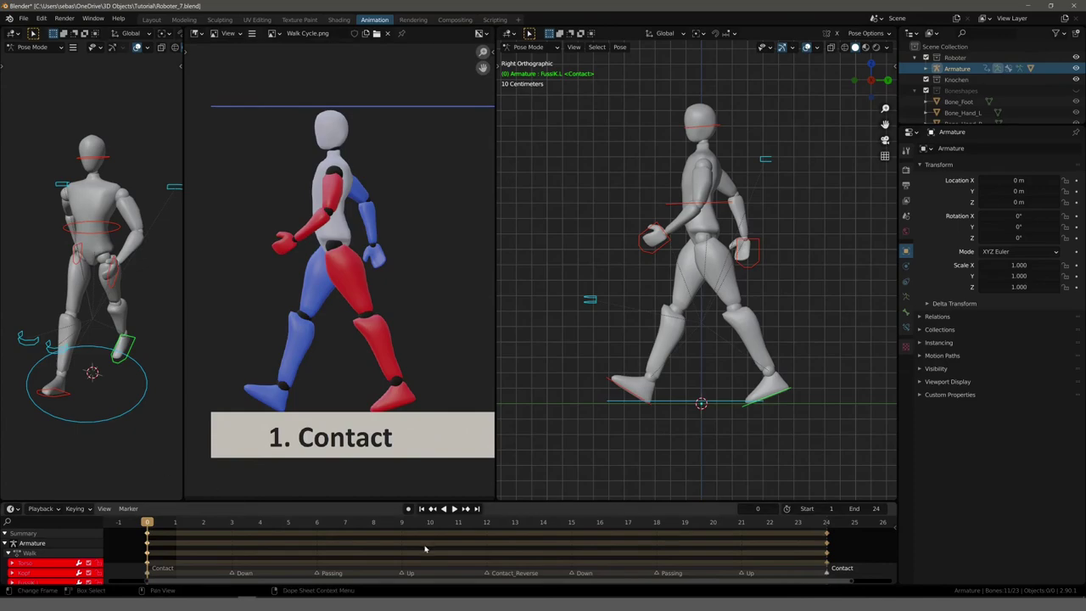
pyautogui.click(486, 521)
pyautogui.rightClick(488, 538)
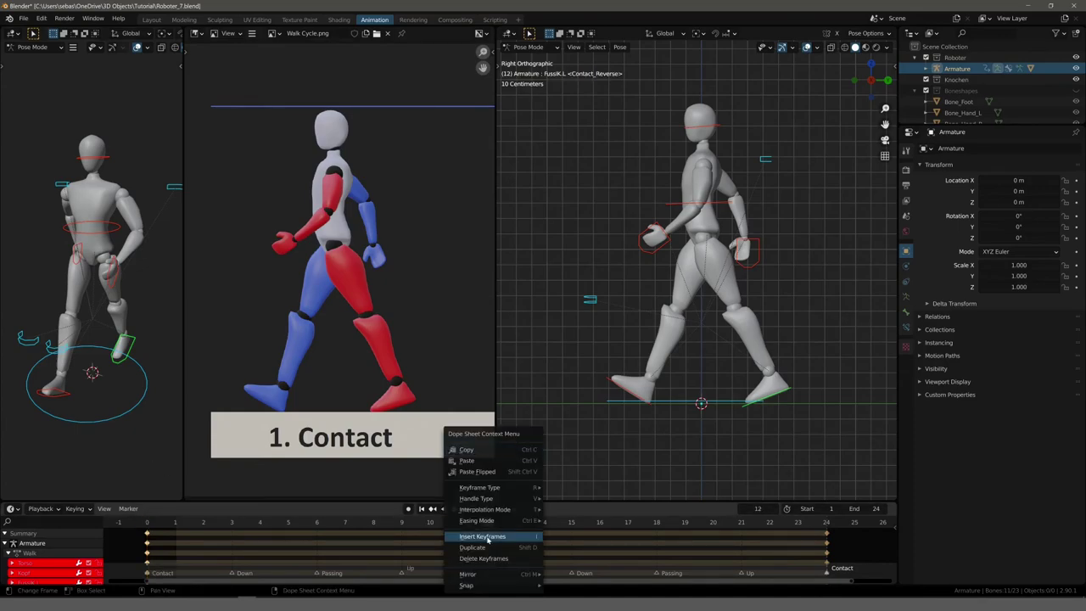
pyautogui.click(477, 471)
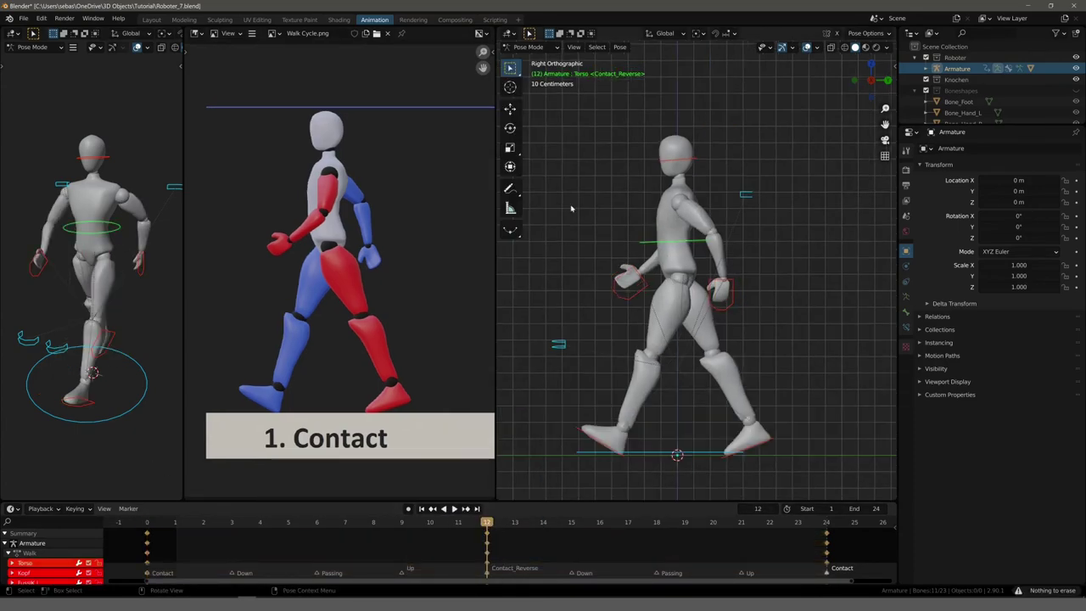
# At frame 6, bring the 3. Passing reference into view and raise the Torso bone slightly along Z
pyautogui.click(317, 522)
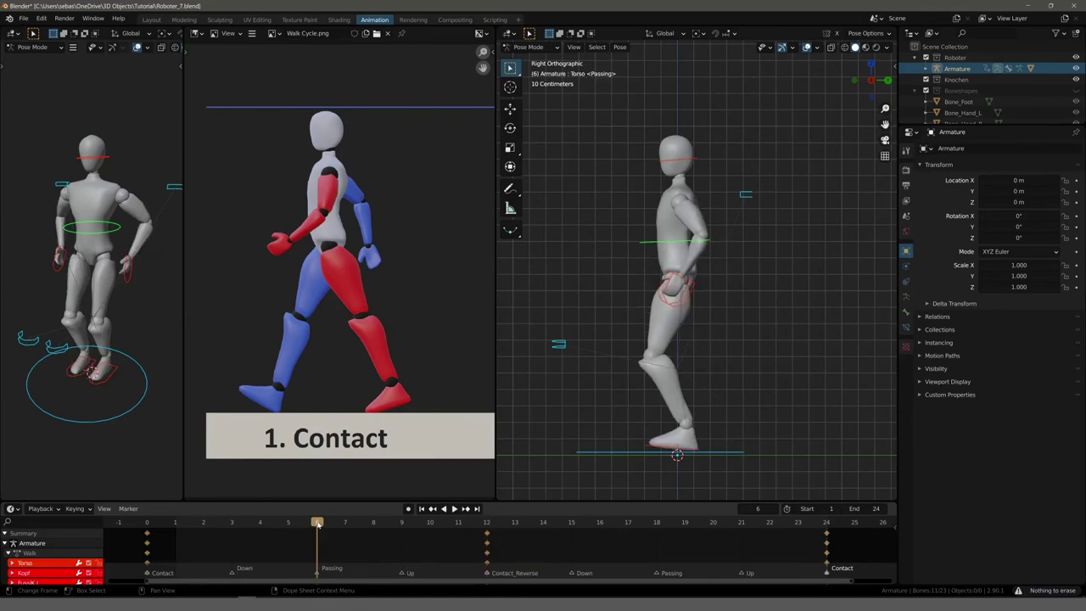
pyautogui.moveTo(475, 288); pyautogui.dragTo(485, 293, button='middle')
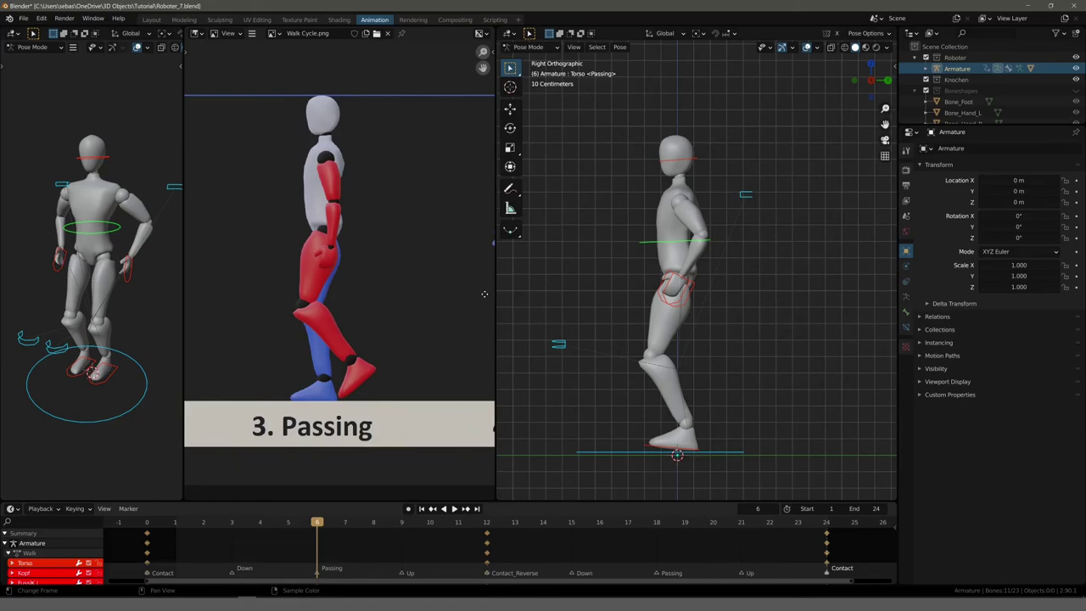
pyautogui.moveTo(310, 265); pyautogui.dragTo(320, 261, button='middle')
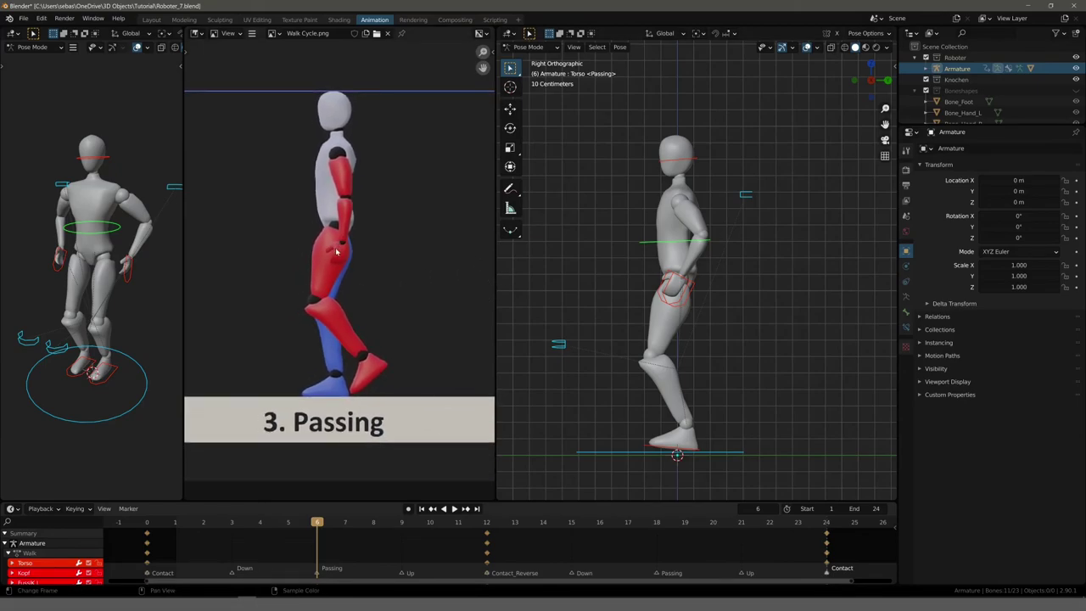
pyautogui.click(649, 245)
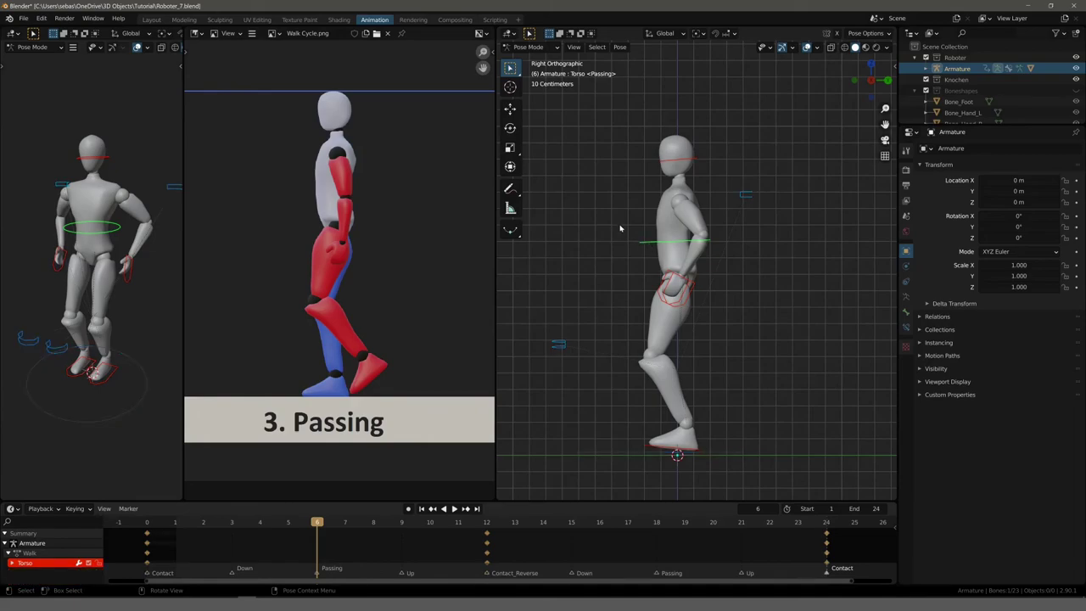
pyautogui.press('g')
pyautogui.press('z')
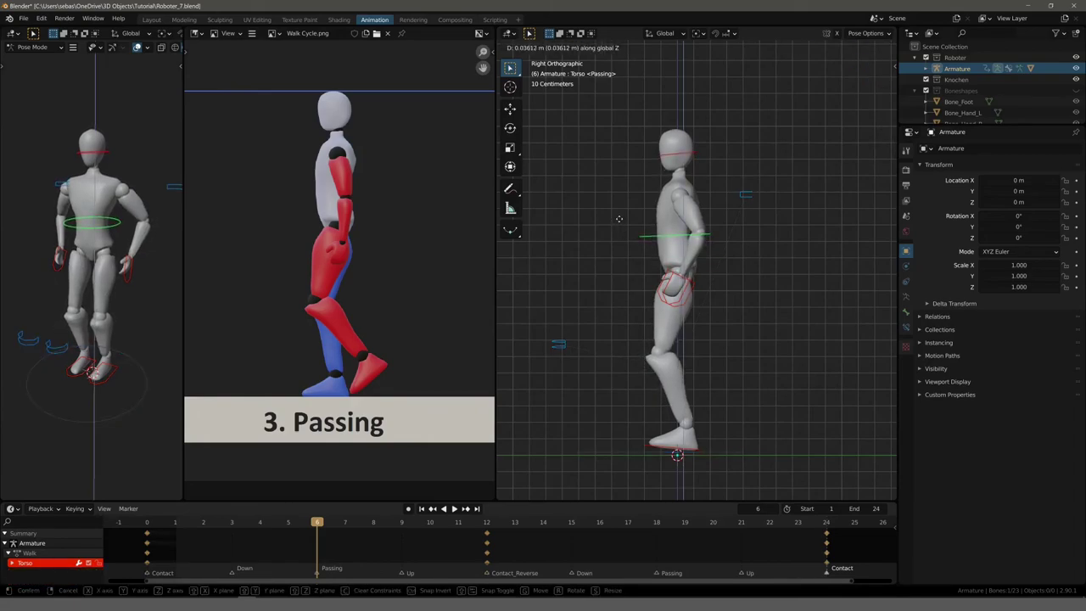
pyautogui.click(620, 220)
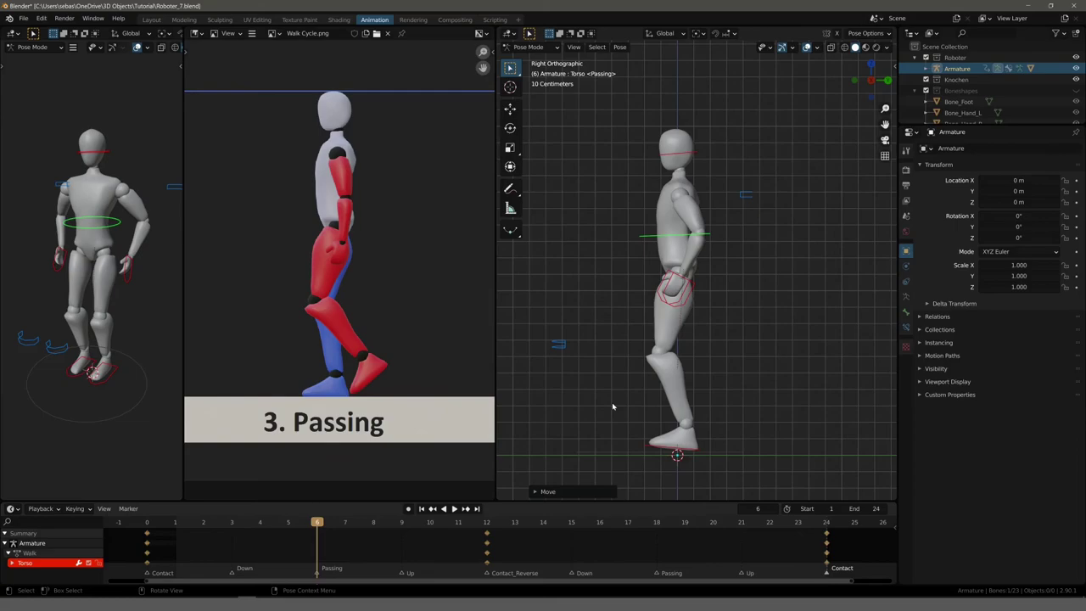
pyautogui.scroll(-2, 617, 342)
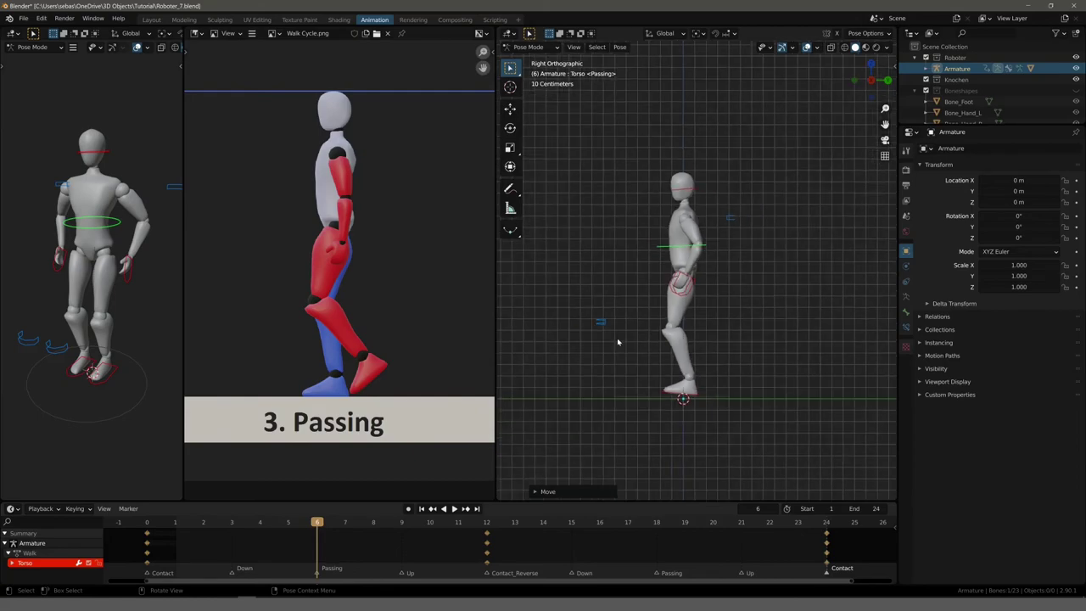
pyautogui.click(516, 194)
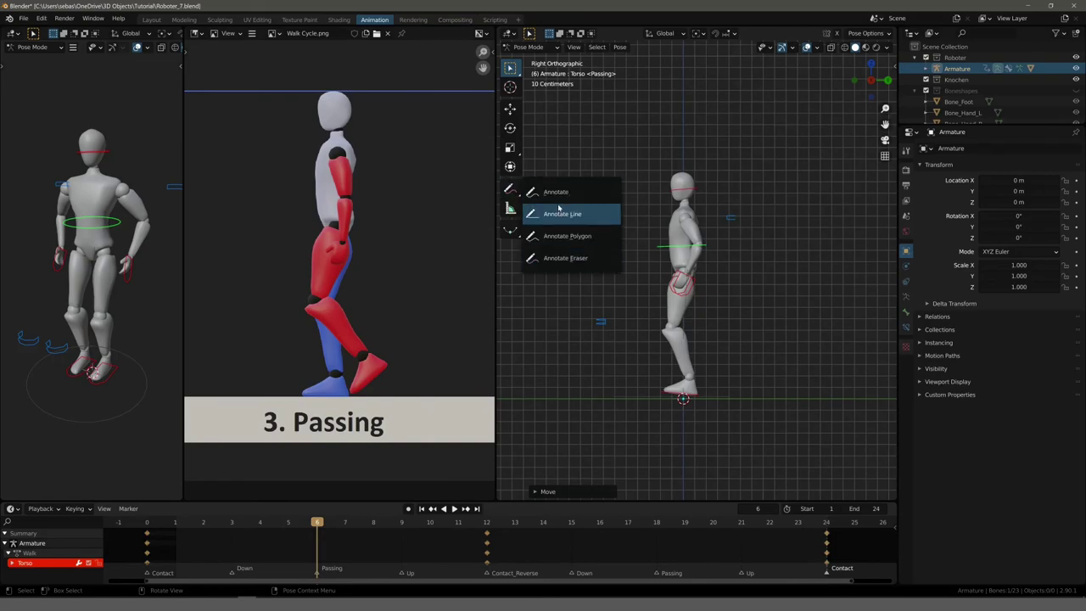
pyautogui.moveTo(517, 194); pyautogui.dragTo(564, 212)
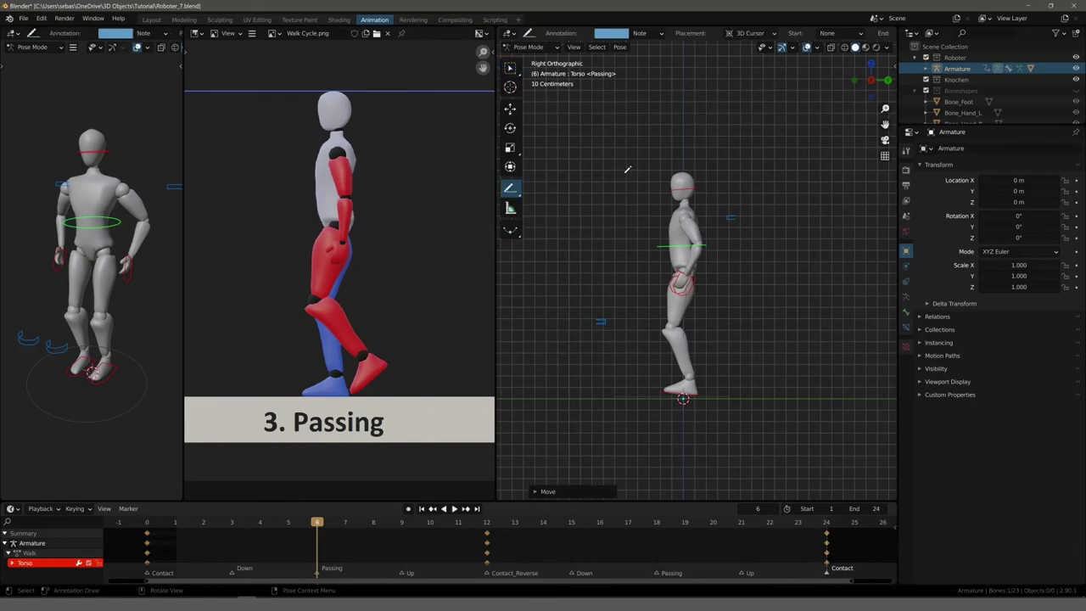
pyautogui.moveTo(623, 174); pyautogui.dragTo(797, 172)
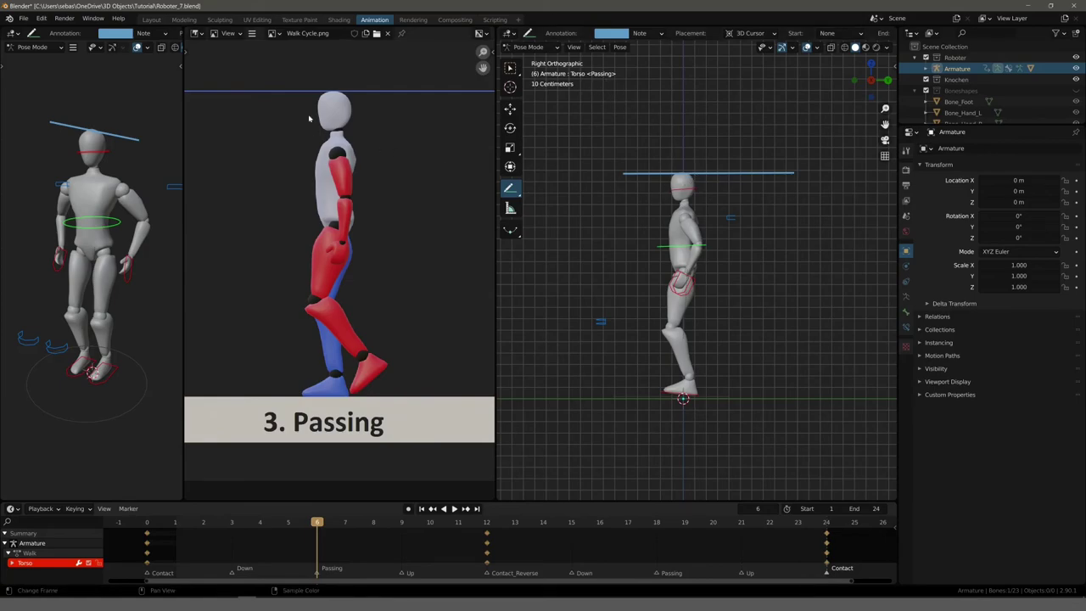
pyautogui.scroll(-3, 367, 217)
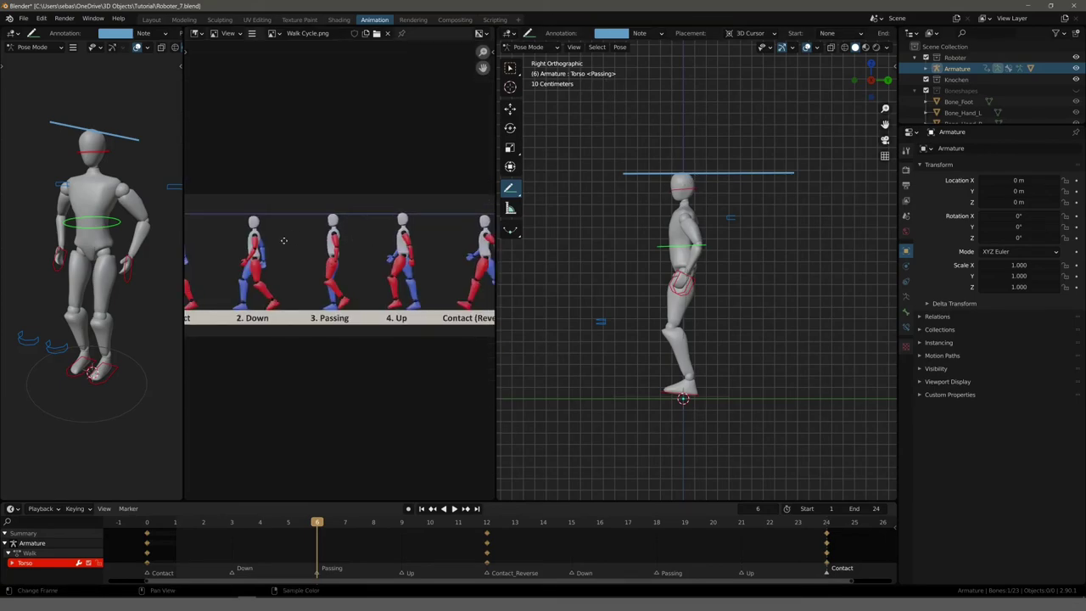
pyautogui.scroll(1, 356, 235)
pyautogui.scroll(2, 356, 233)
pyautogui.moveTo(266, 184)
pyautogui.mouseDown(button='middle')
pyautogui.moveTo(331, 244)
pyautogui.moveTo(448, 240)
pyautogui.moveTo(292, 223)
pyautogui.moveTo(398, 228)
pyautogui.mouseUp(button='middle')
pyautogui.scroll(1, 330, 246)
pyautogui.scroll(-2, 348, 170)
pyautogui.scroll(2, 373, 249)
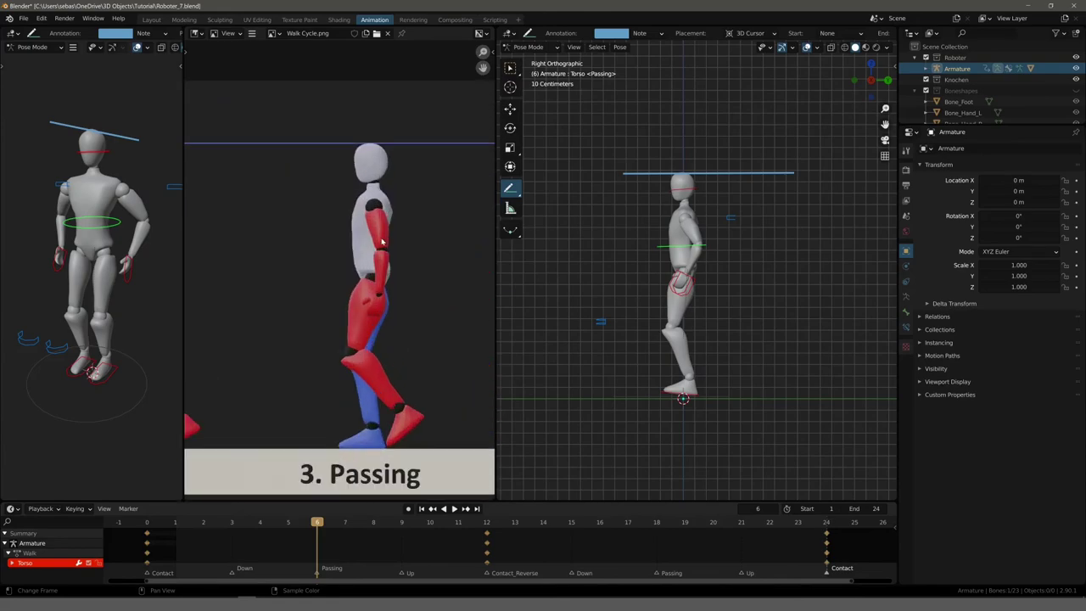
pyautogui.scroll(1, 374, 250)
pyautogui.scroll(-1, 373, 250)
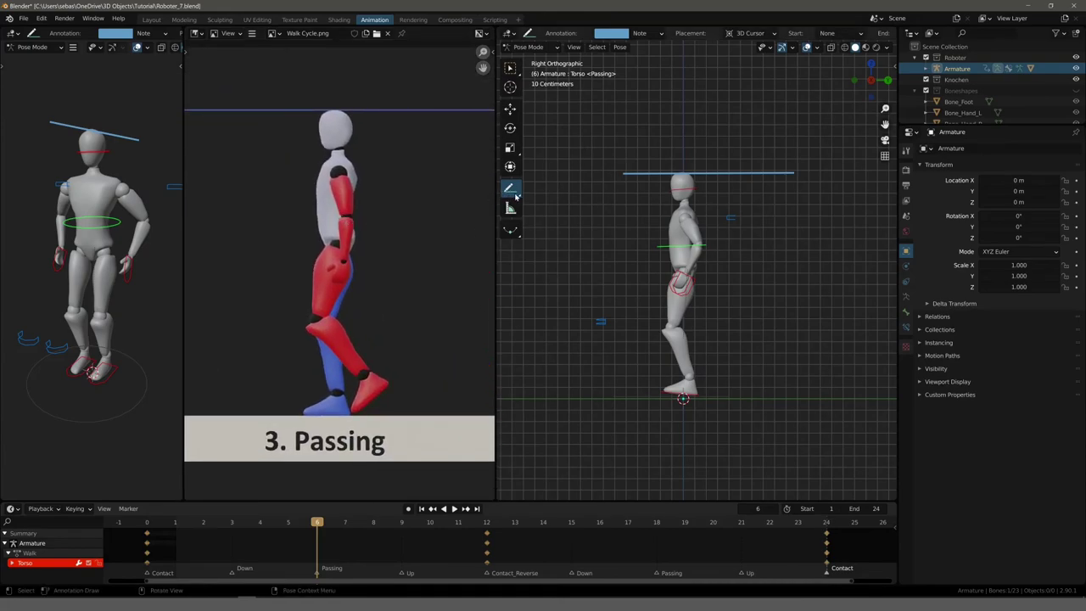
pyautogui.moveTo(507, 195); pyautogui.dragTo(519, 198)
pyautogui.click(563, 258)
pyautogui.click(626, 173)
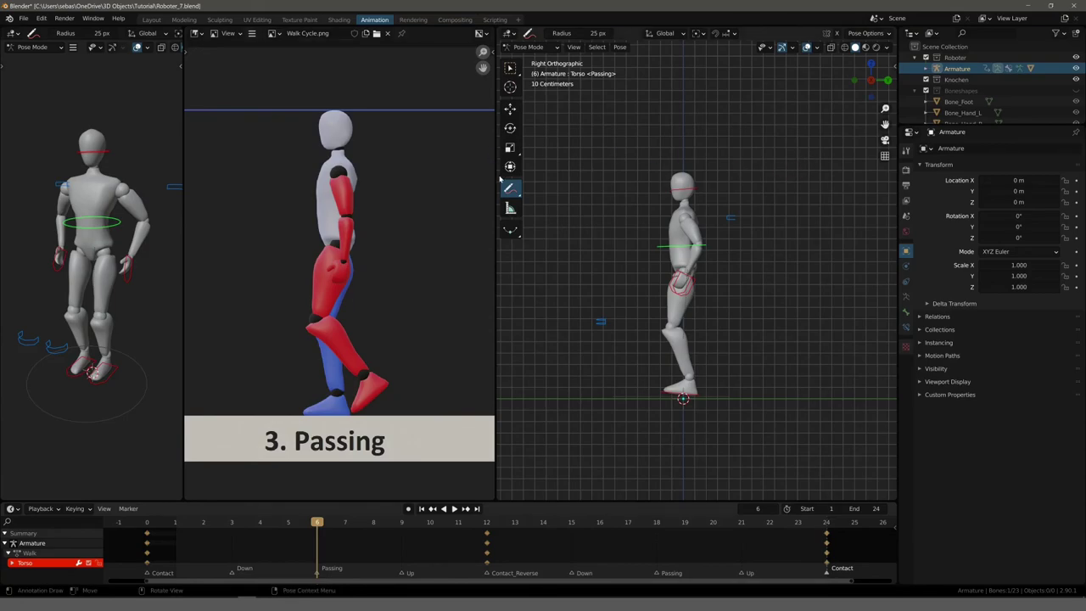
pyautogui.click(507, 187)
pyautogui.click(555, 192)
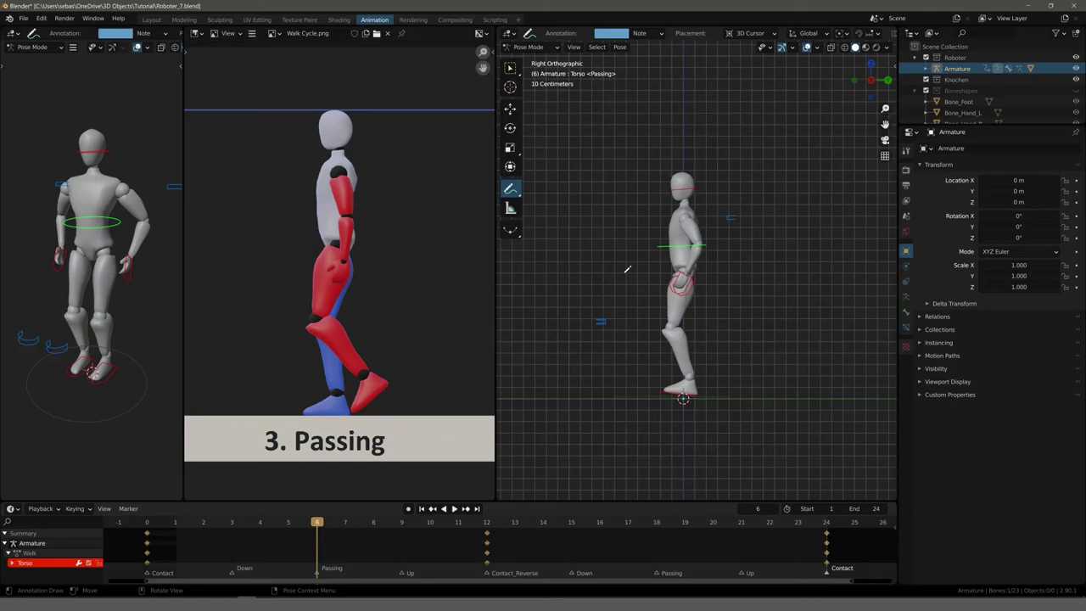
pyautogui.press('w')
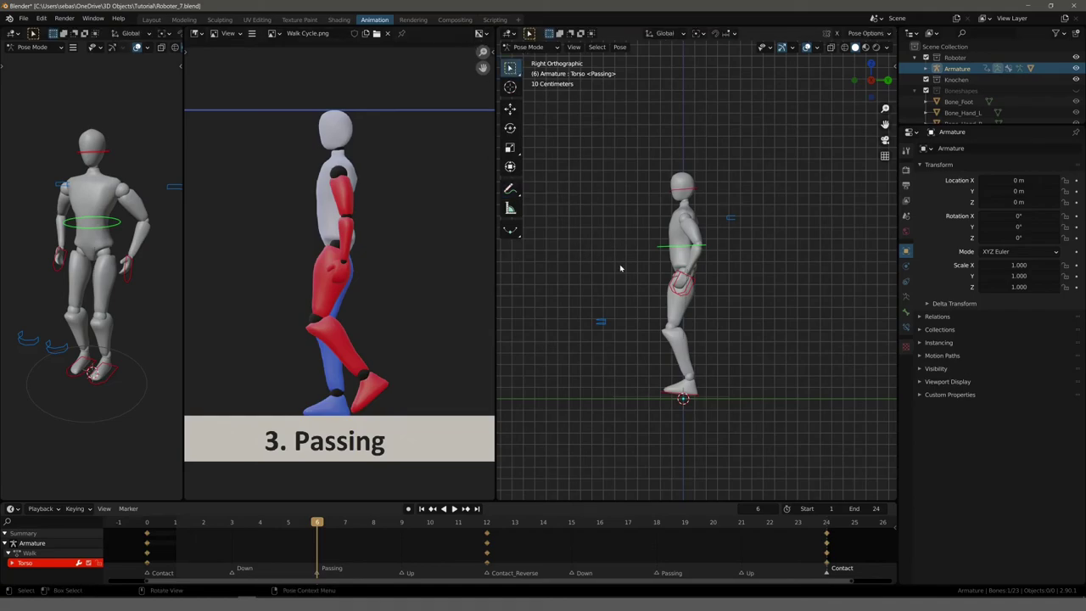
# Lower the FussIK.R right foot control vertically in two small Z adjustments
pyautogui.scroll(2, 631, 280)
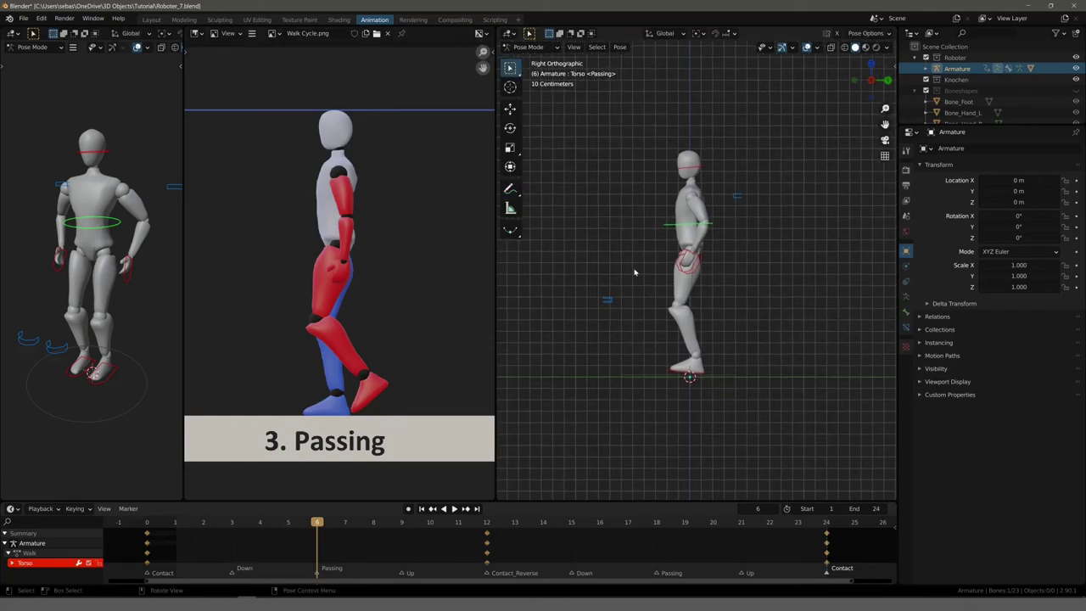
pyautogui.scroll(1, 631, 277)
pyautogui.keyDown('shift'); pyautogui.moveTo(631, 277); pyautogui.dragTo(642, 255, button='middle'); pyautogui.keyUp('shift')
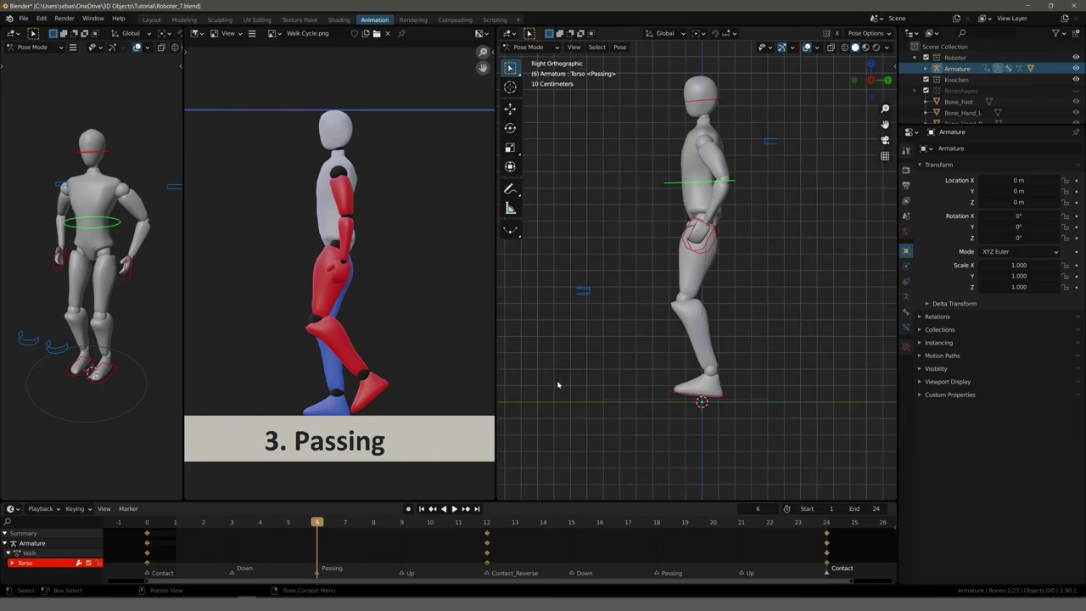
pyautogui.click(69, 373)
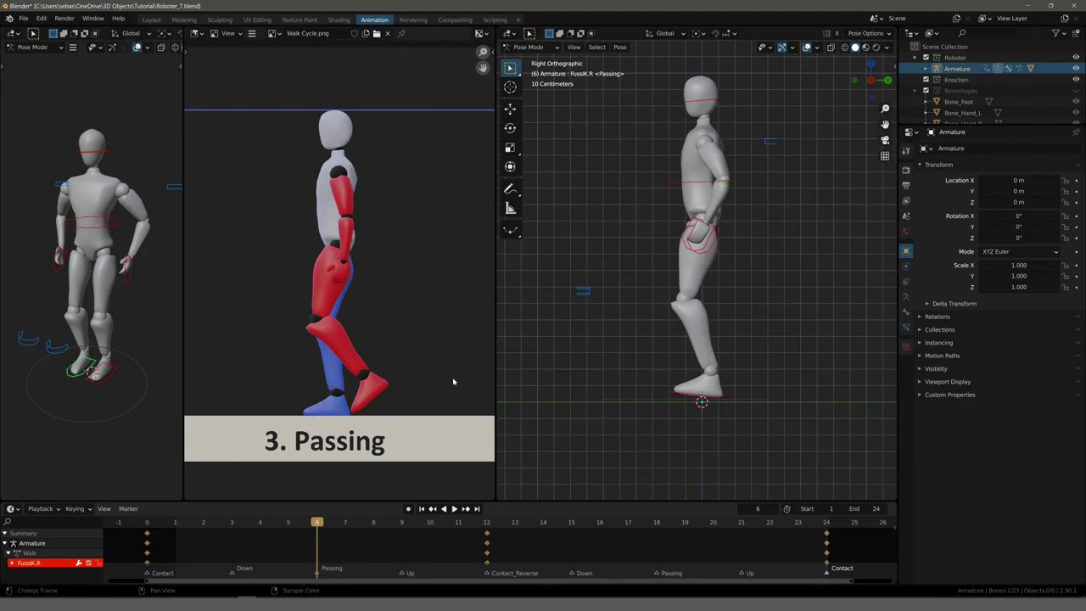
pyautogui.press('g')
pyautogui.press('z')
pyautogui.click(640, 363)
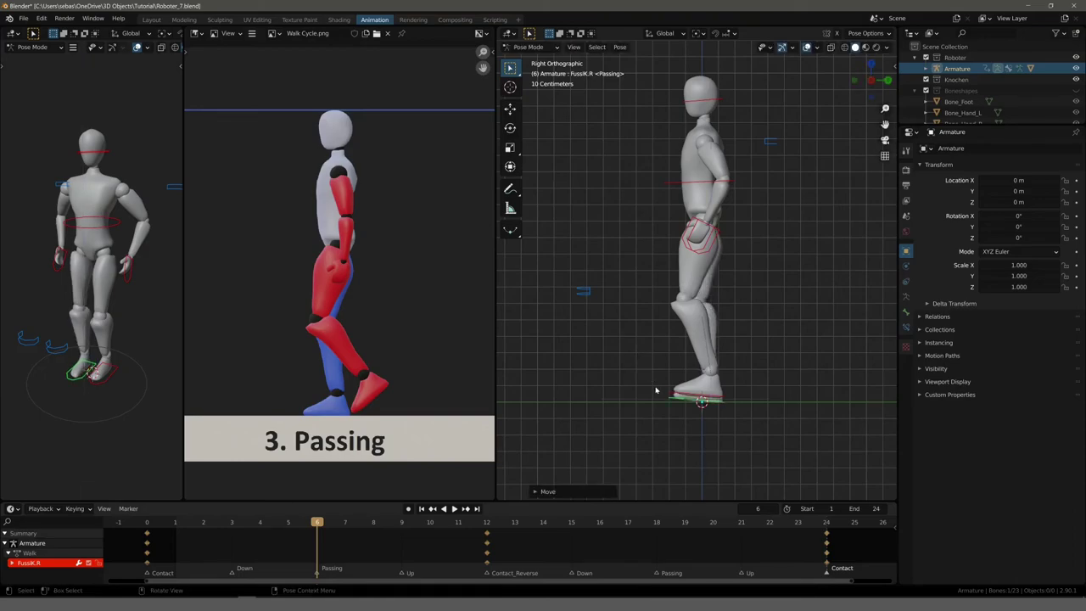
pyautogui.scroll(2, 655, 390)
pyautogui.scroll(2, 649, 396)
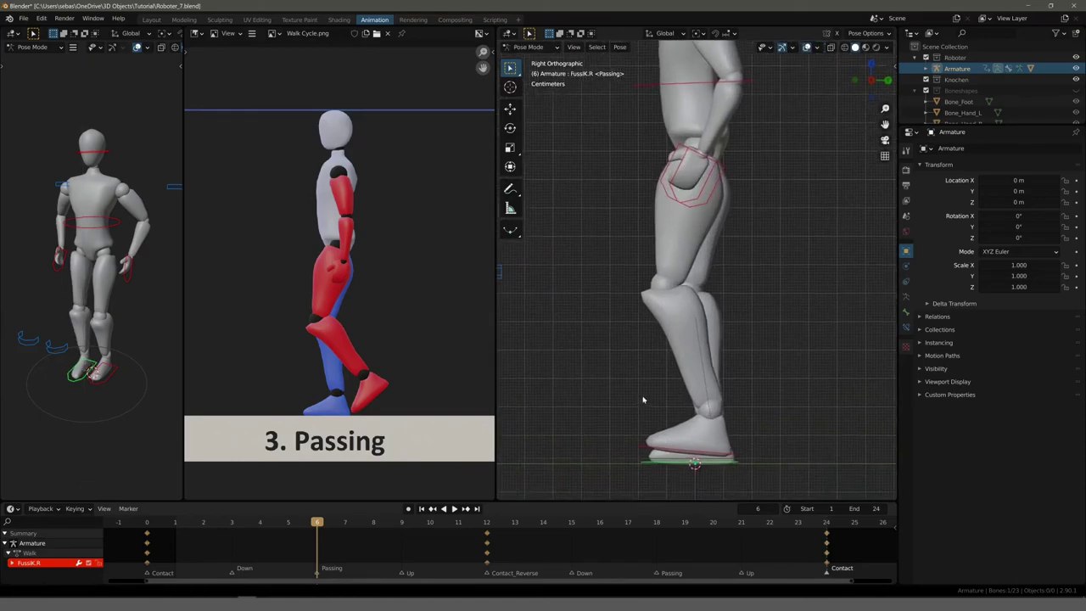
pyautogui.scroll(1, 642, 399)
pyautogui.scroll(1, 677, 433)
pyautogui.press('g')
pyautogui.press('z')
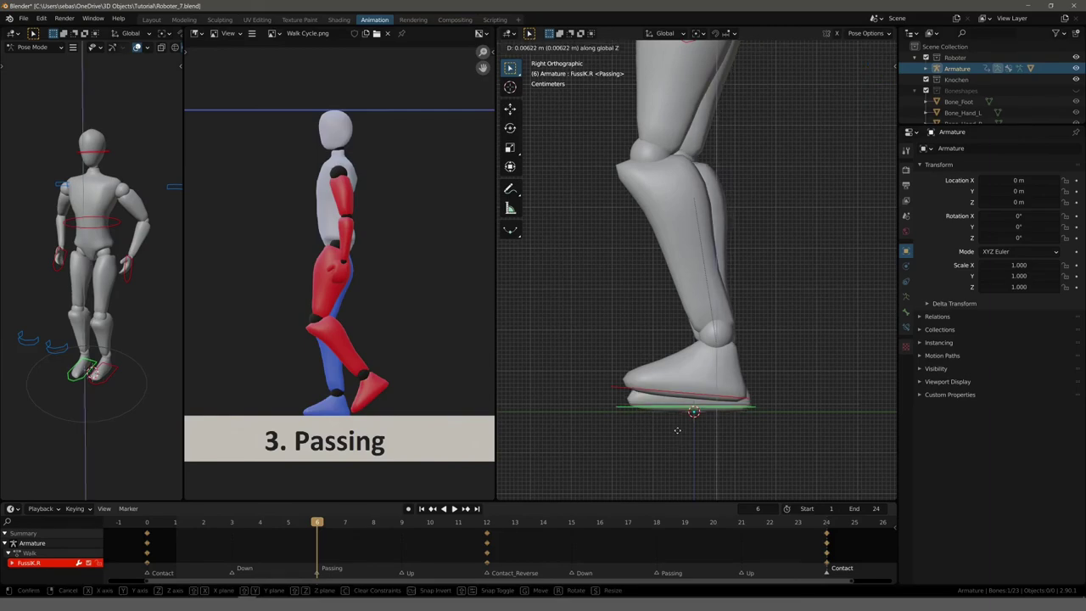
pyautogui.click(676, 429)
pyautogui.scroll(-2, 711, 419)
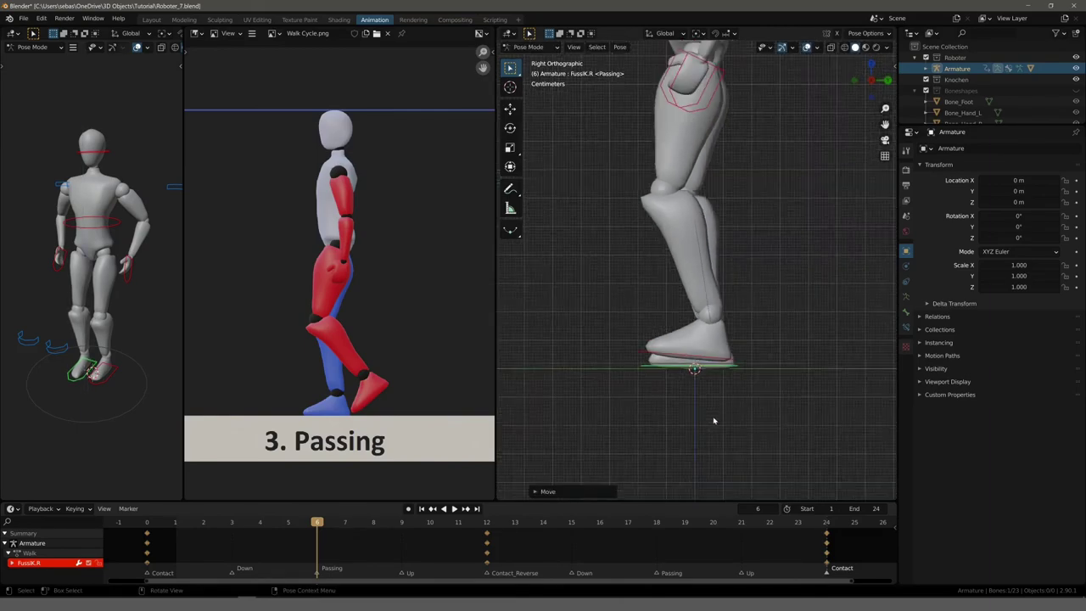
pyautogui.scroll(-2, 670, 378)
pyautogui.scroll(-1, 702, 347)
pyautogui.scroll(-2, 691, 282)
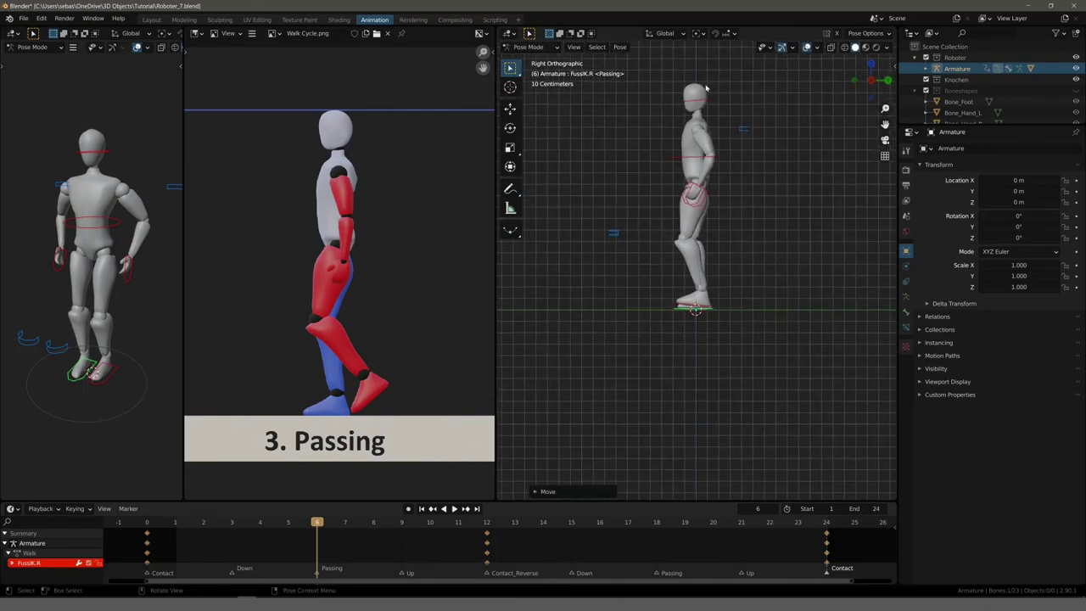
# Lift the left foot control off the ground and tilt it, refining its position and rotation
pyautogui.click(682, 305)
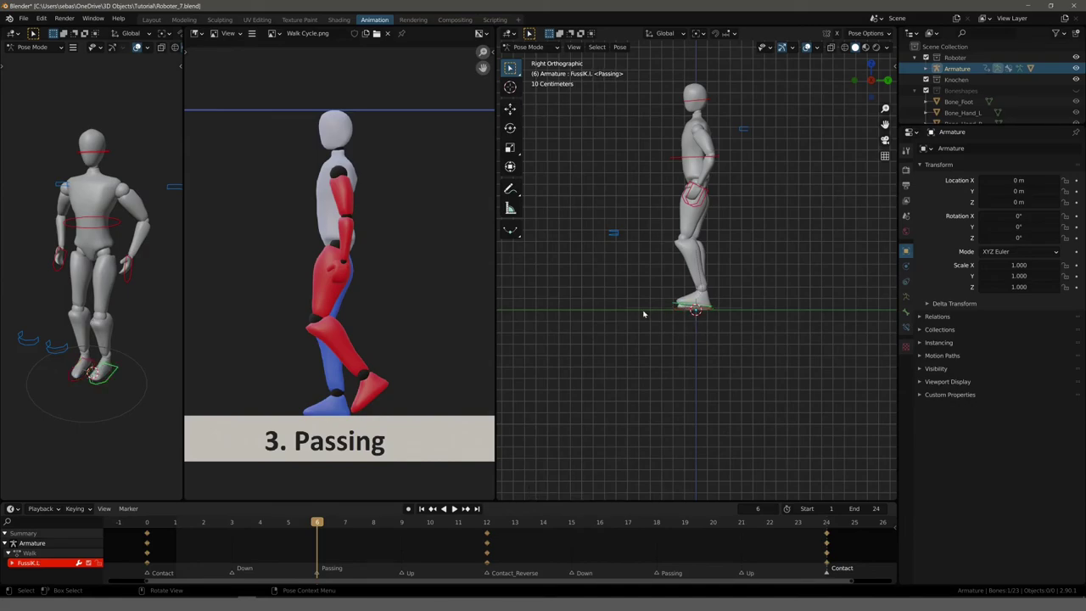
pyautogui.scroll(1, 670, 314)
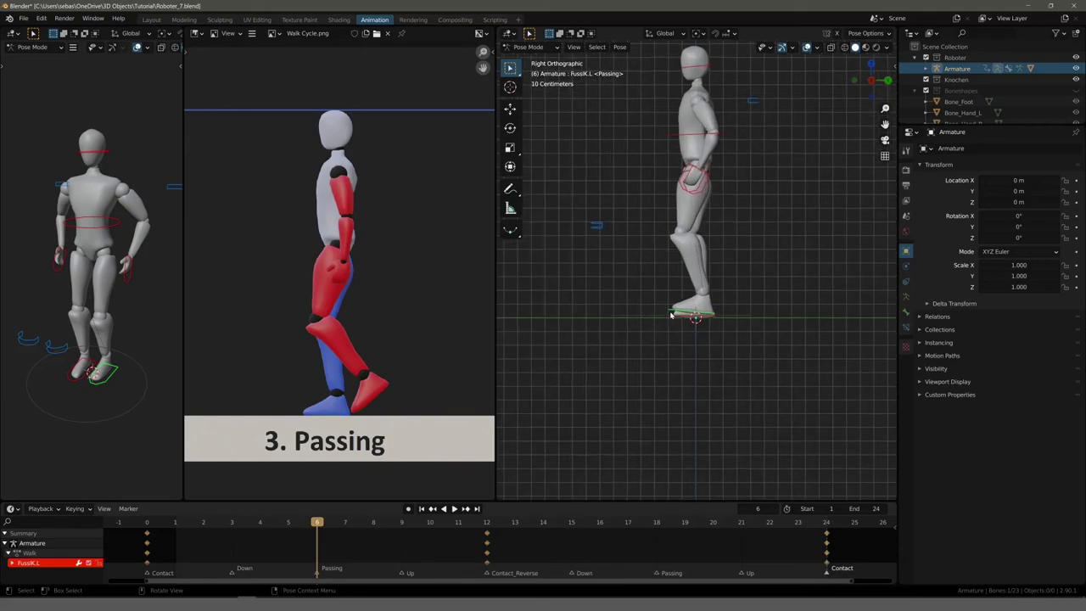
pyautogui.press('g')
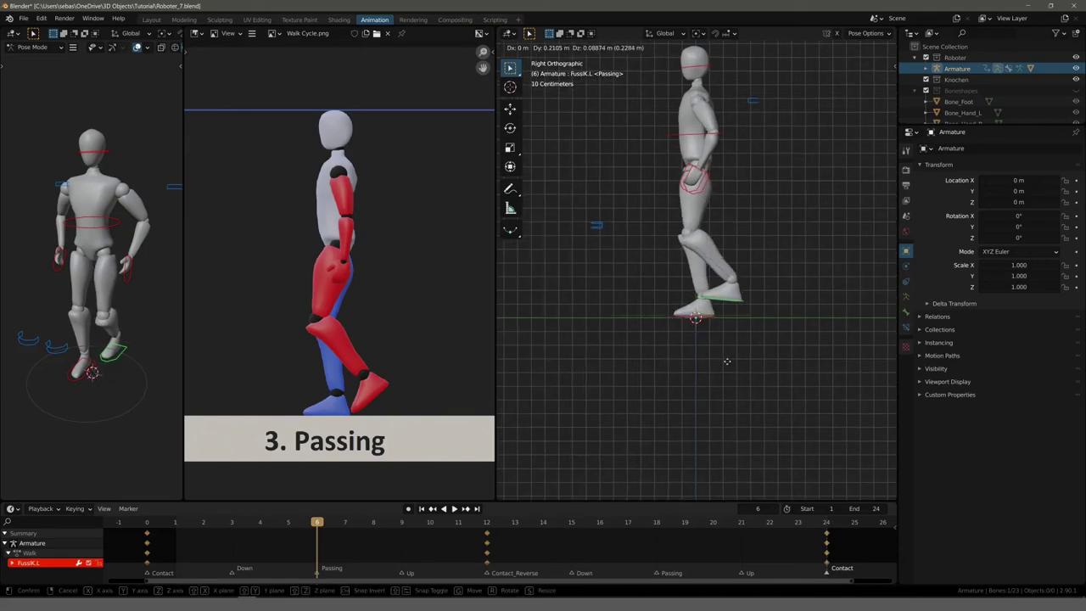
pyautogui.click(726, 369)
pyautogui.press('r')
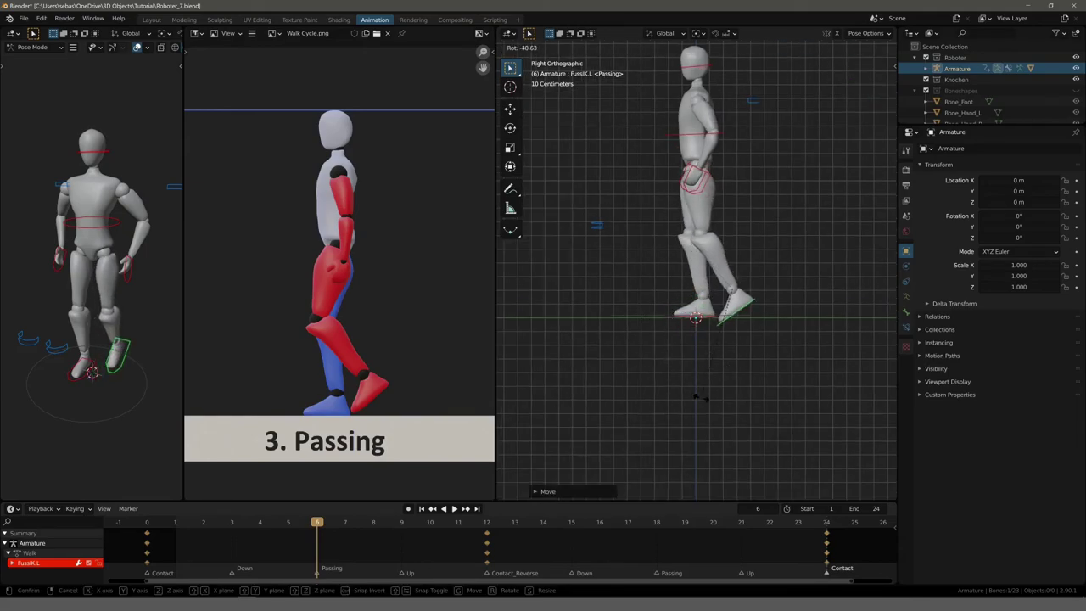
pyautogui.click(700, 401)
pyautogui.press('g')
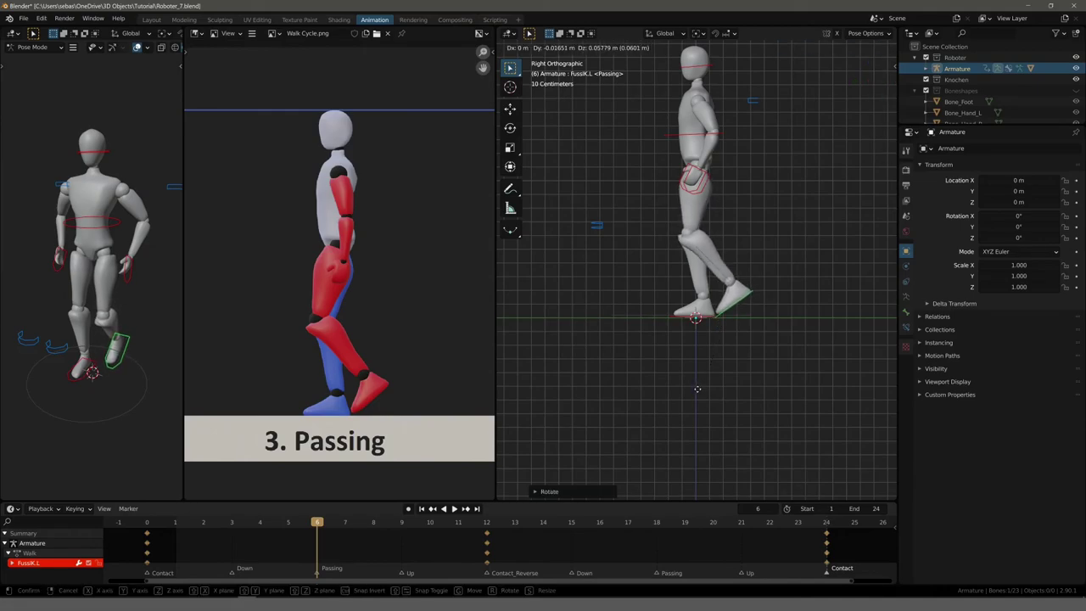
pyautogui.click(695, 388)
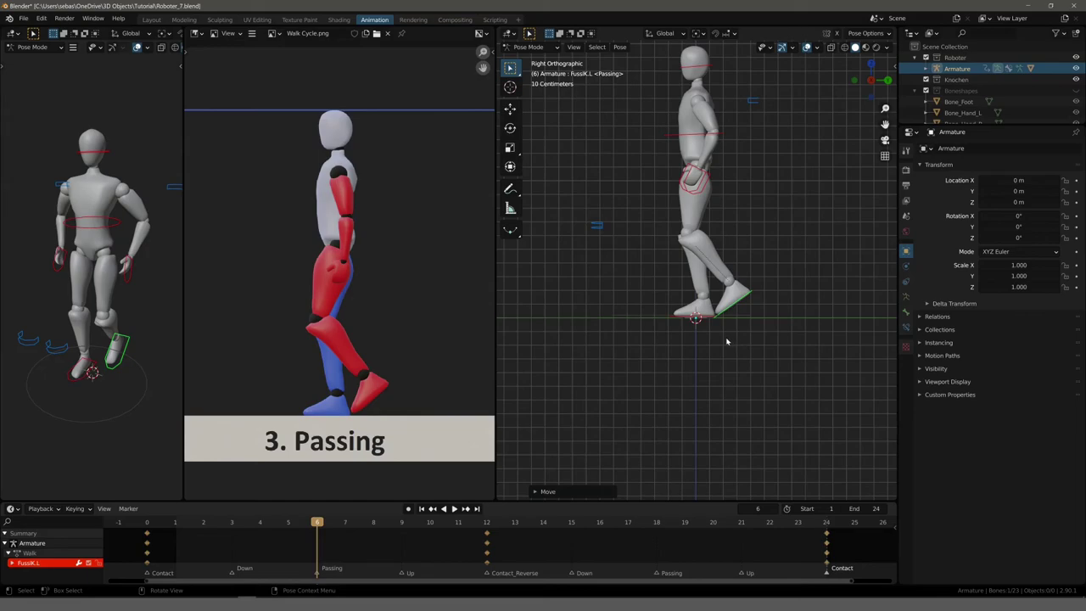
pyautogui.press('r')
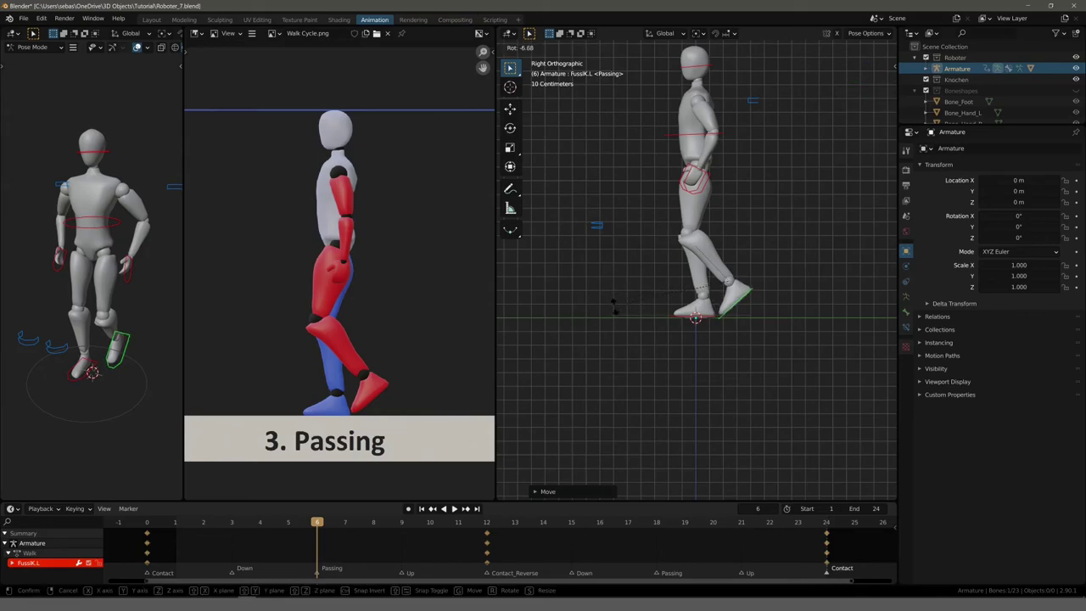
pyautogui.click(614, 307)
pyautogui.press('g')
pyautogui.click(612, 313)
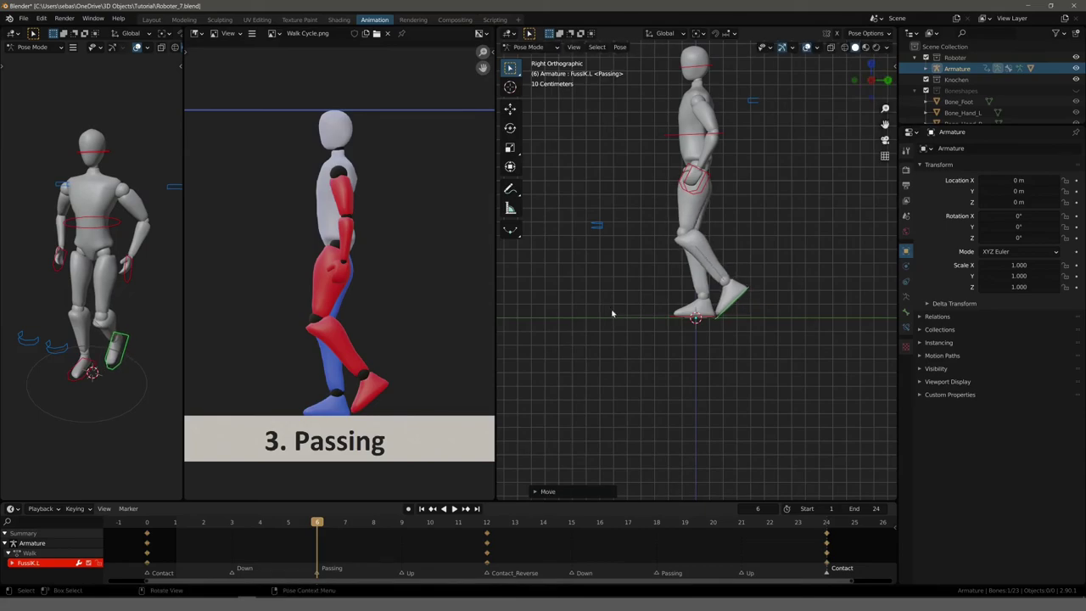
# Fine-tune the placement of the right and left foot controls
pyautogui.click(622, 317)
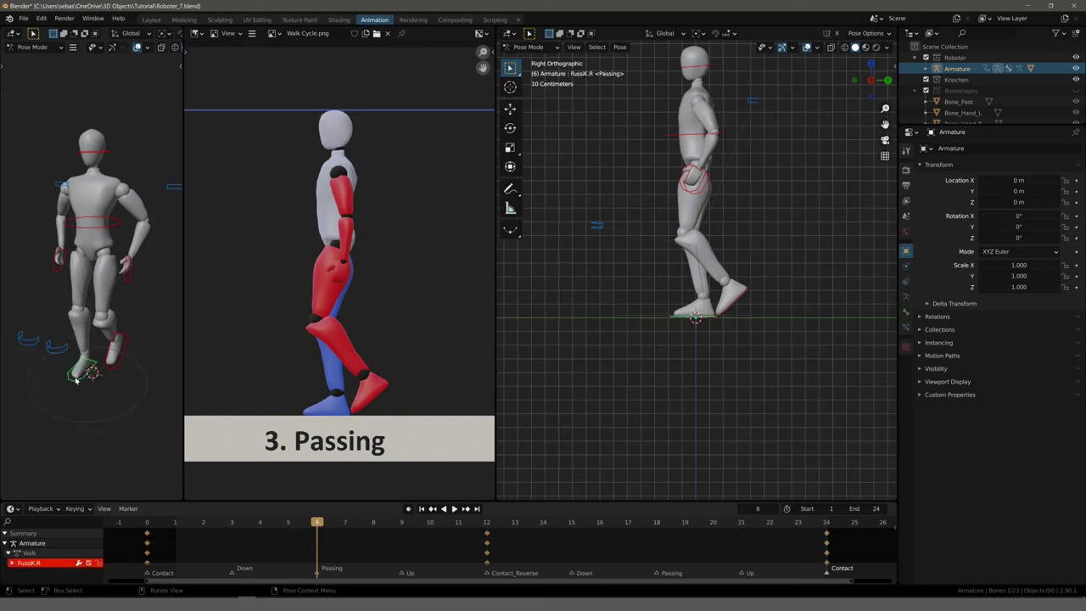
pyautogui.click(617, 319)
pyautogui.press('g')
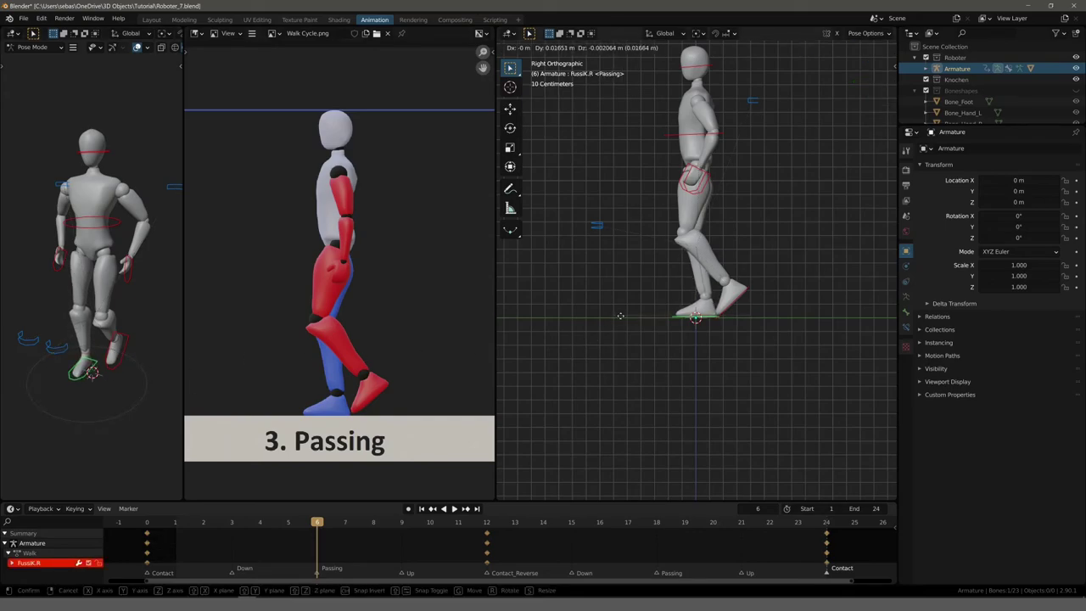
pyautogui.click(621, 319)
pyautogui.click(736, 301)
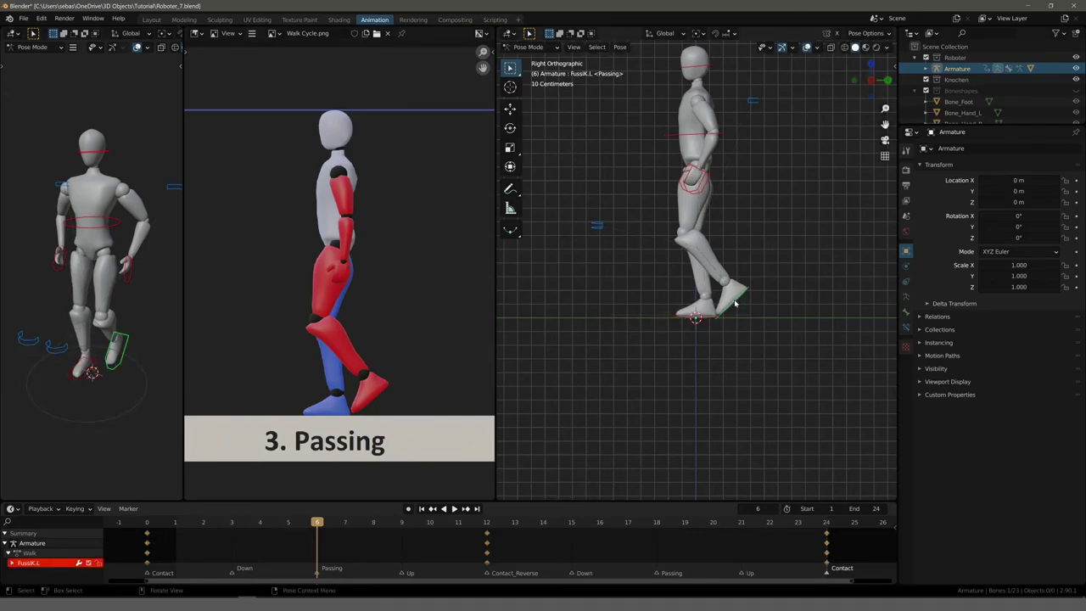
pyautogui.press('g')
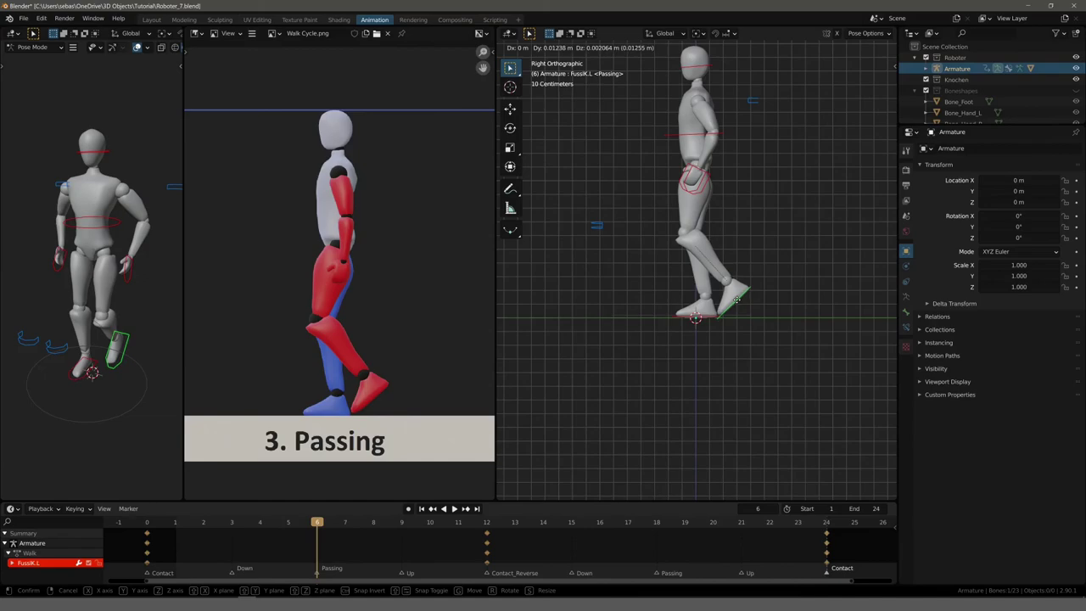
pyautogui.click(736, 297)
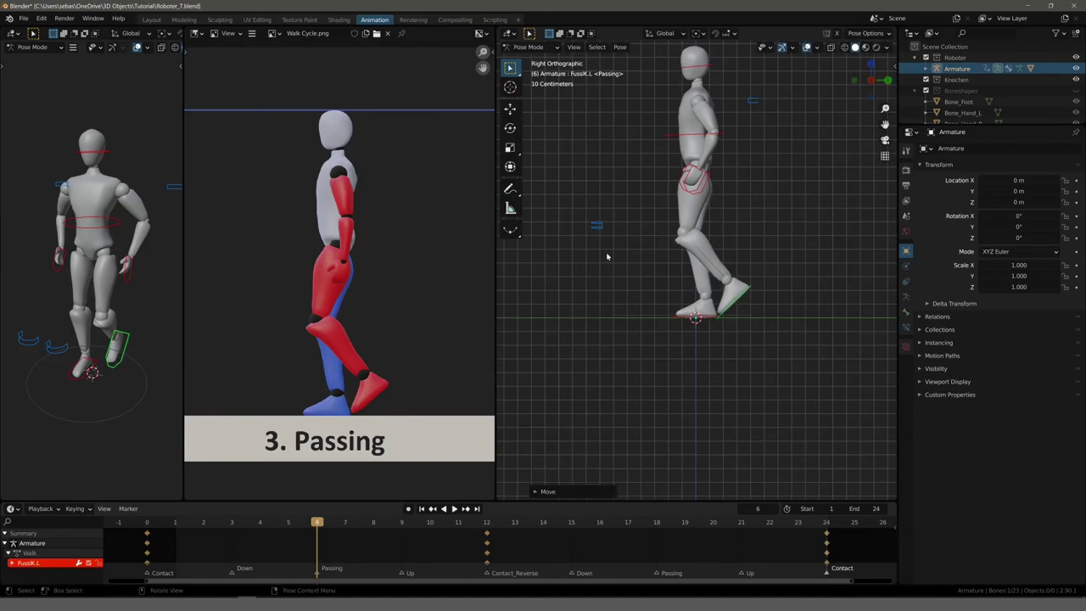
# Move and rotate the HandIK.L control so the left hand hangs close beside the hip
pyautogui.scroll(1, 615, 263)
pyautogui.scroll(1, 632, 293)
pyautogui.scroll(2, 645, 297)
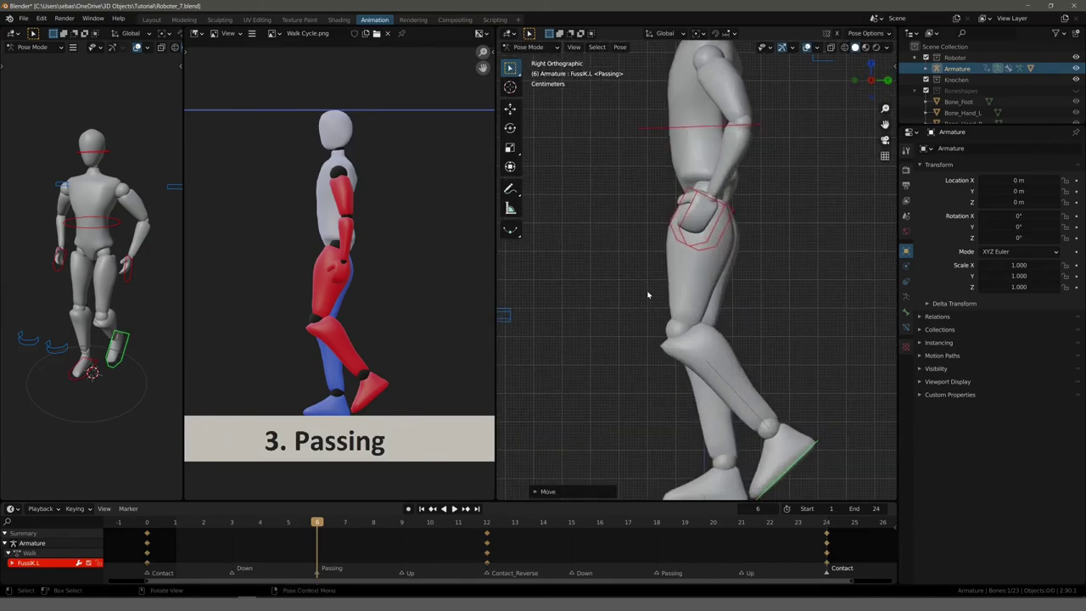
pyautogui.click(679, 244)
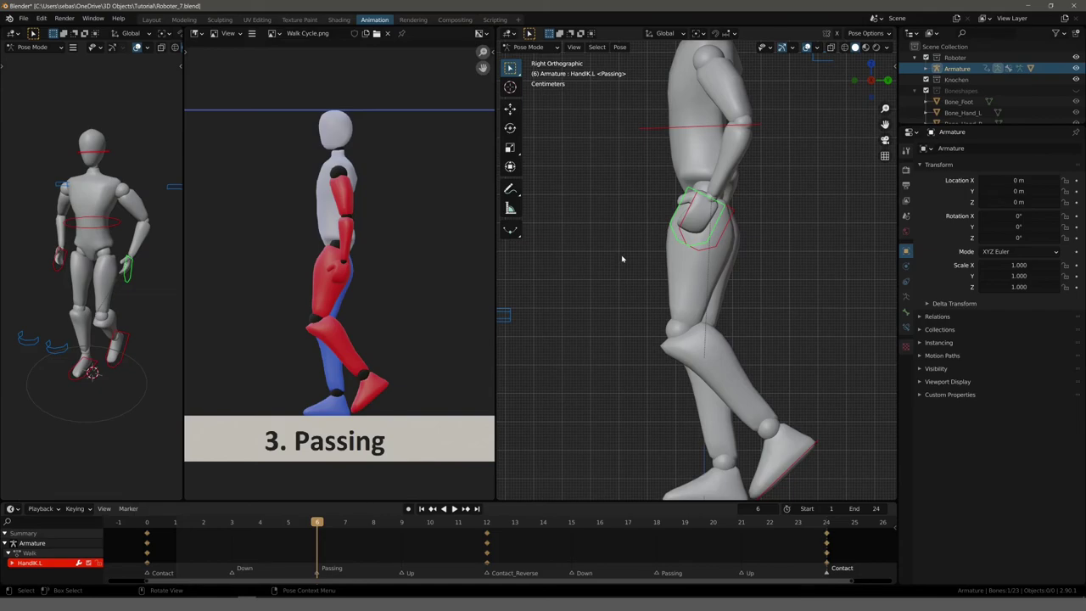
pyautogui.press('g')
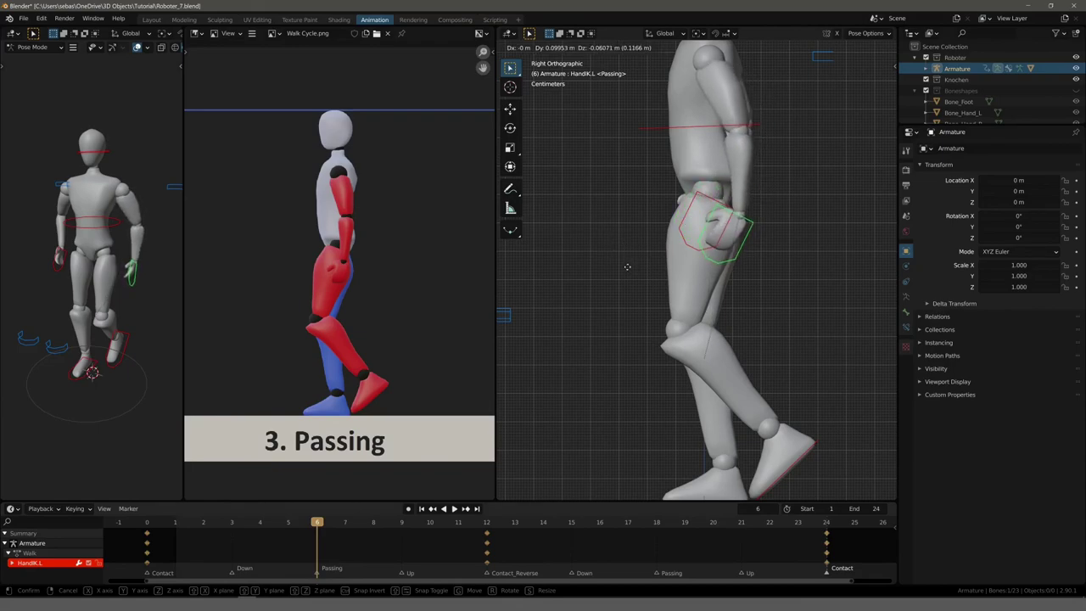
pyautogui.click(621, 255)
pyautogui.press('r')
pyautogui.click(628, 283)
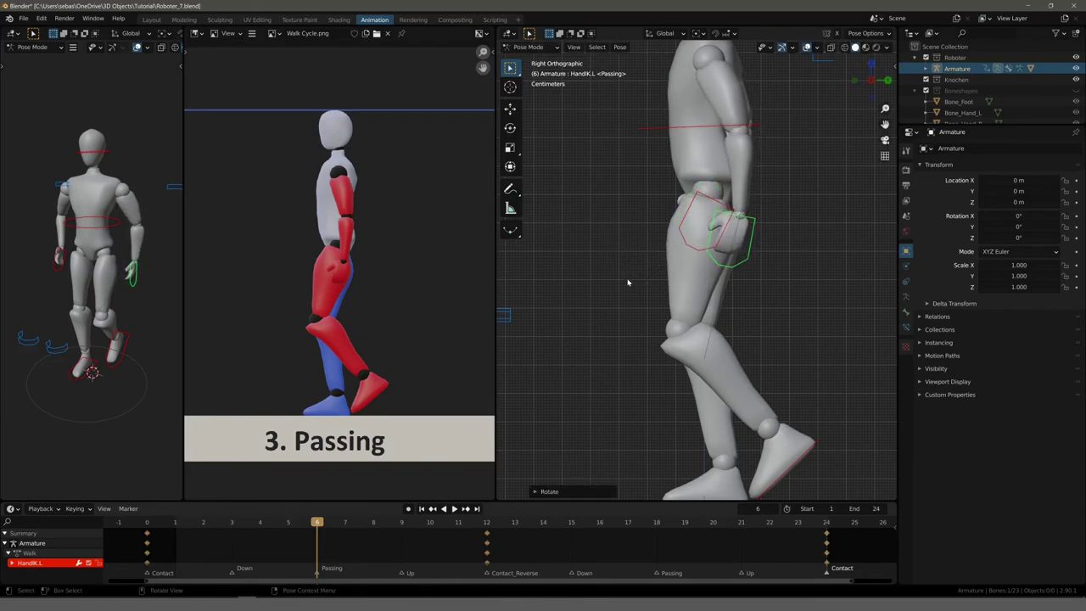
pyautogui.press('g')
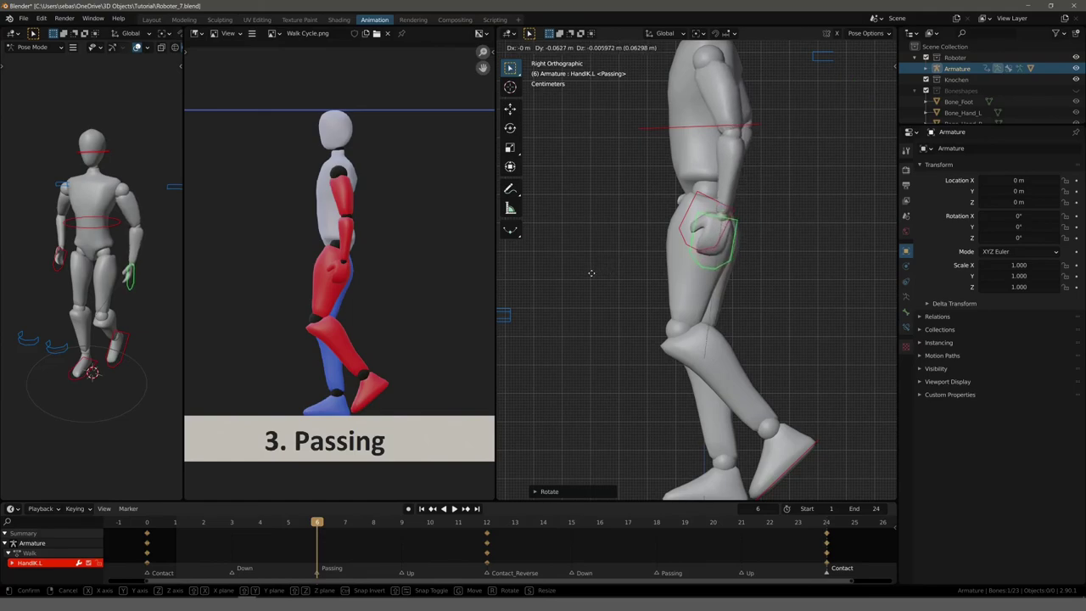
pyautogui.click(686, 222)
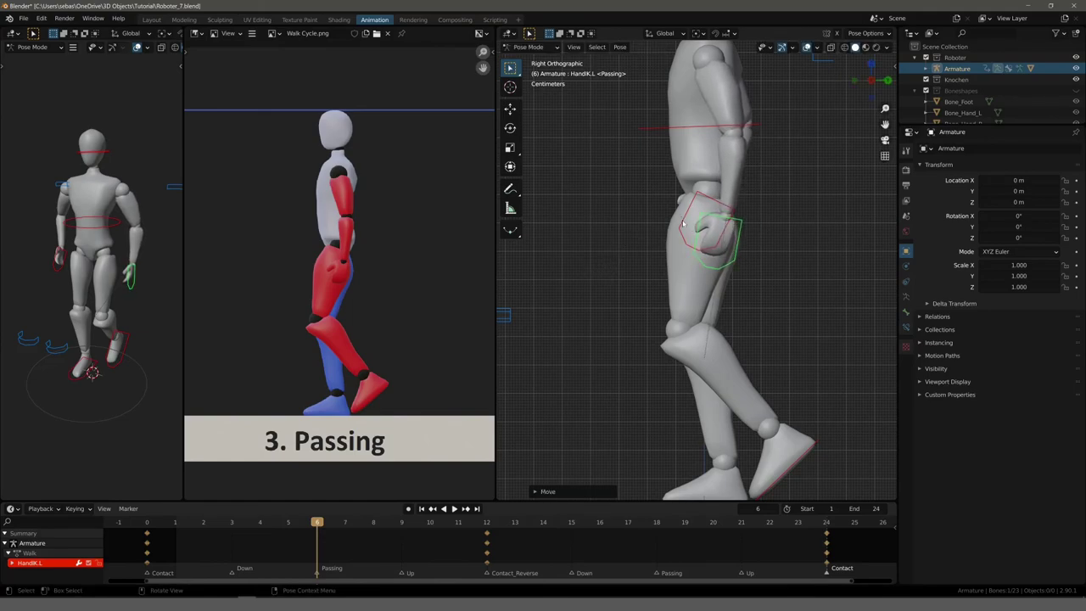
pyautogui.click(683, 223)
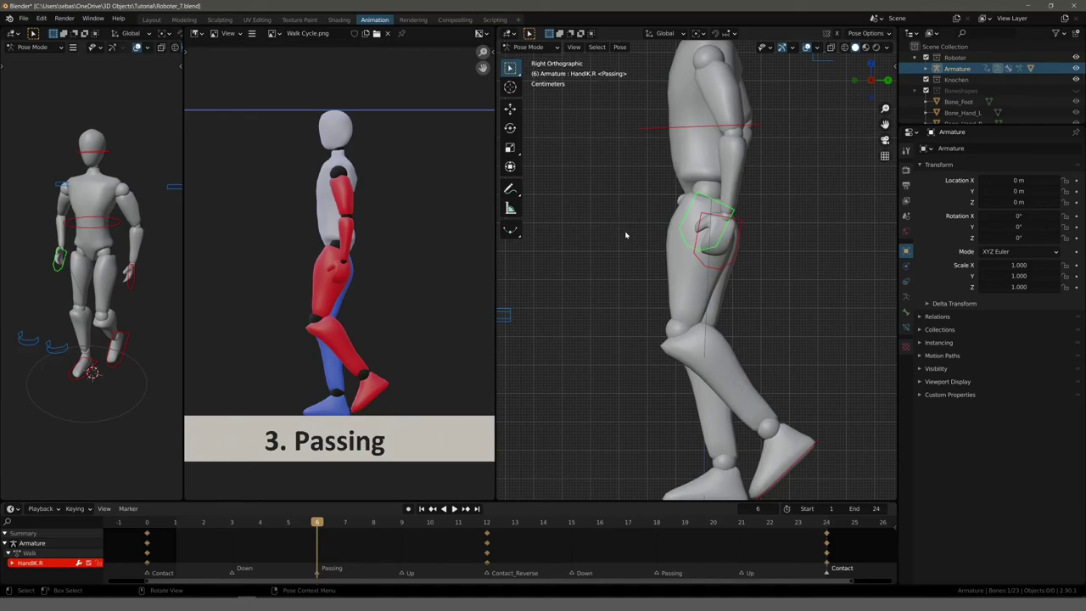
pyautogui.press('KP_1')
# In front view, adjust the vertical height of the right and left hand controls
pyautogui.keyDown('shift'); pyautogui.moveTo(673, 254); pyautogui.dragTo(582, 272, button='middle'); pyautogui.keyUp('shift')
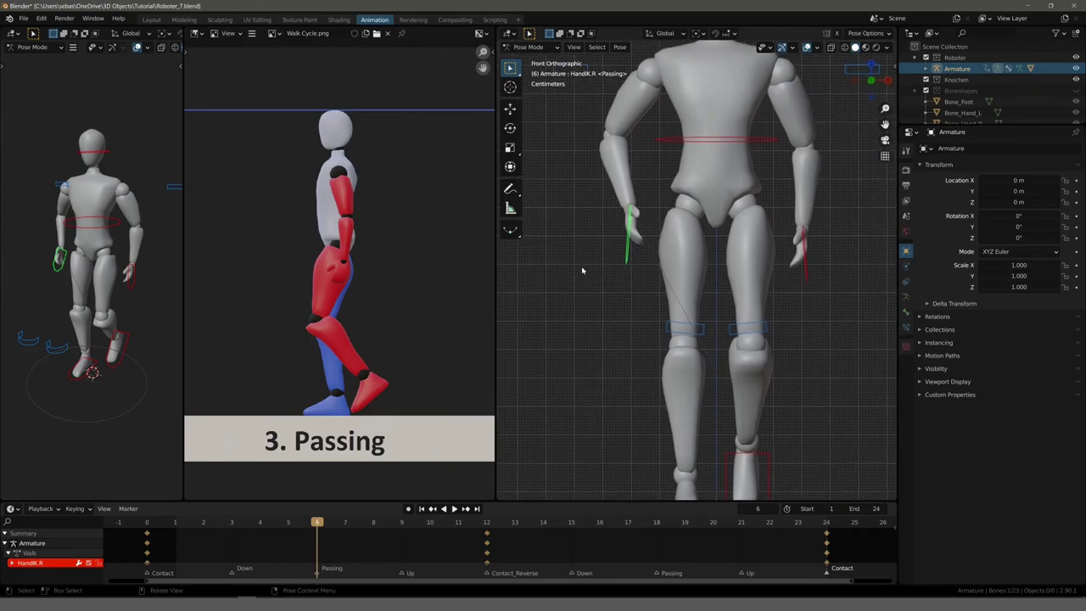
pyautogui.press('g')
pyautogui.press('z')
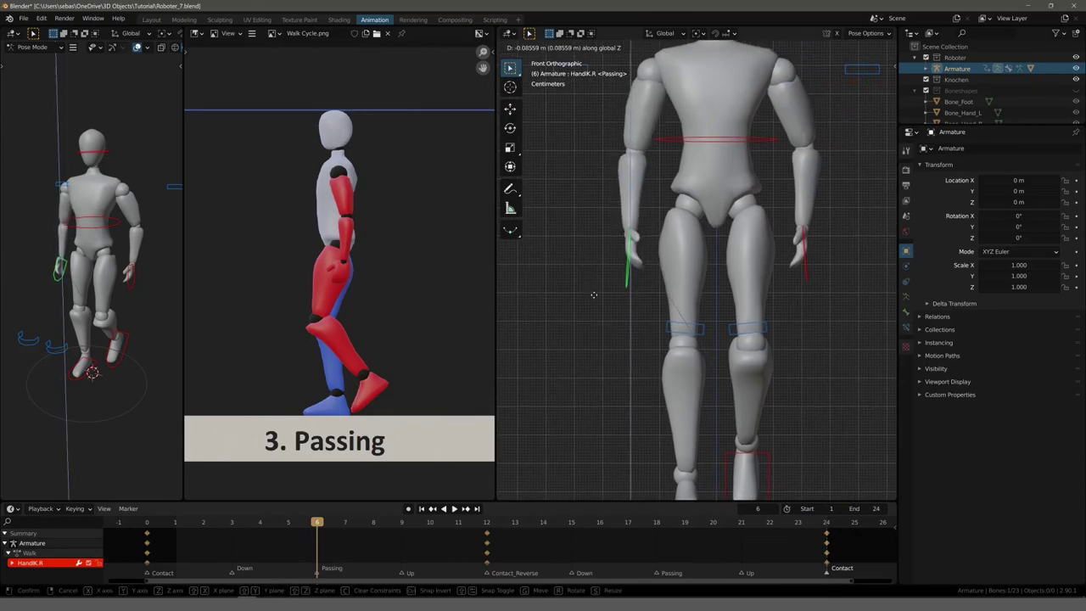
pyautogui.click(599, 295)
pyautogui.click(804, 270)
pyautogui.press('g')
pyautogui.press('z')
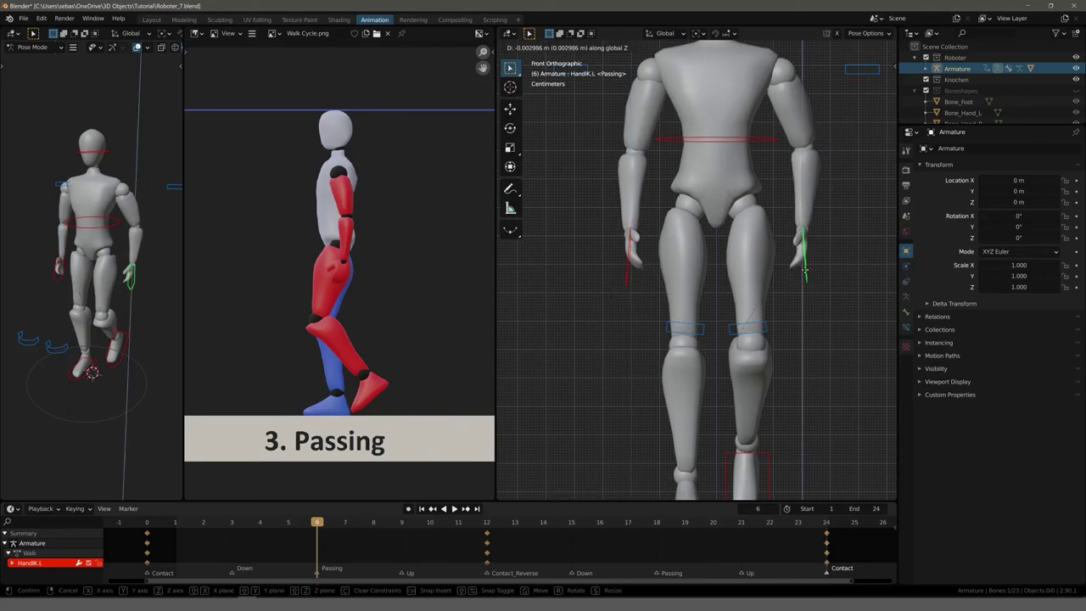
pyautogui.click(801, 271)
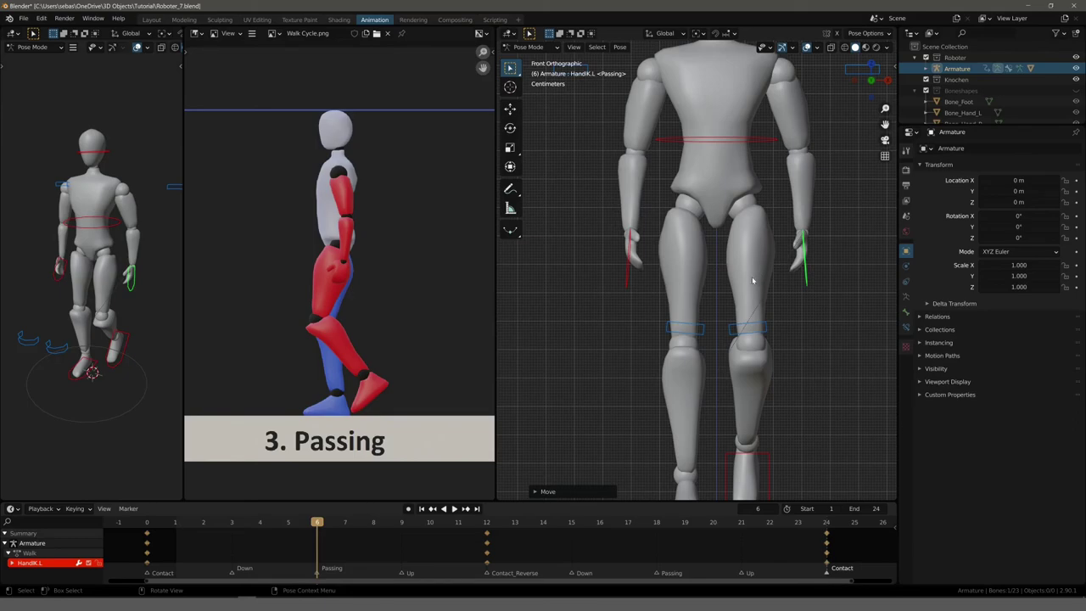
# Back in side view, nudge the left hand control closer against the hip
pyautogui.press('KP_3')
pyautogui.press('KP_Decimal')
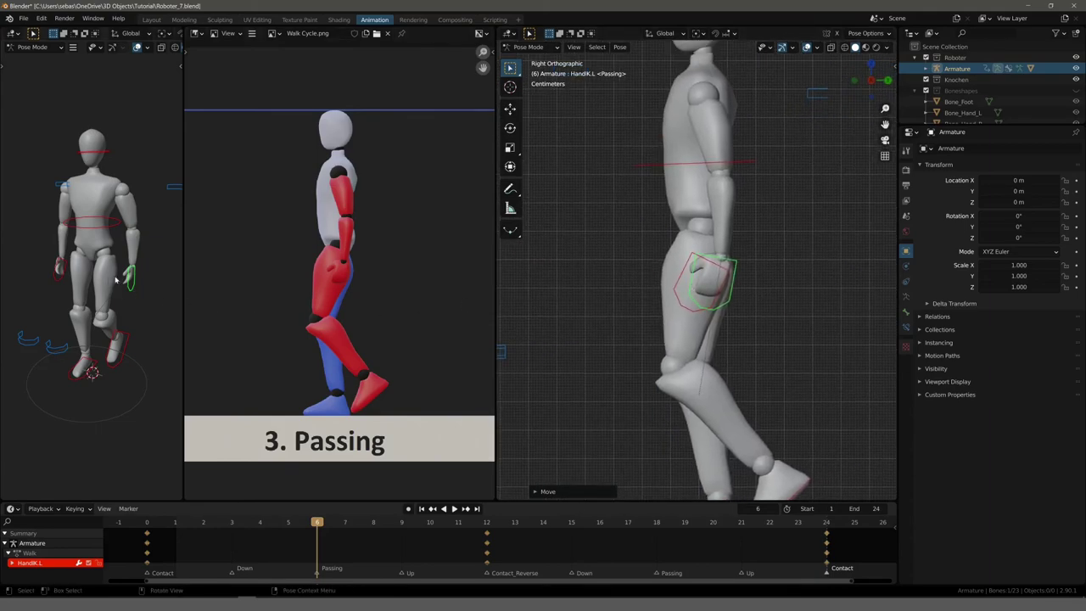
pyautogui.press('g')
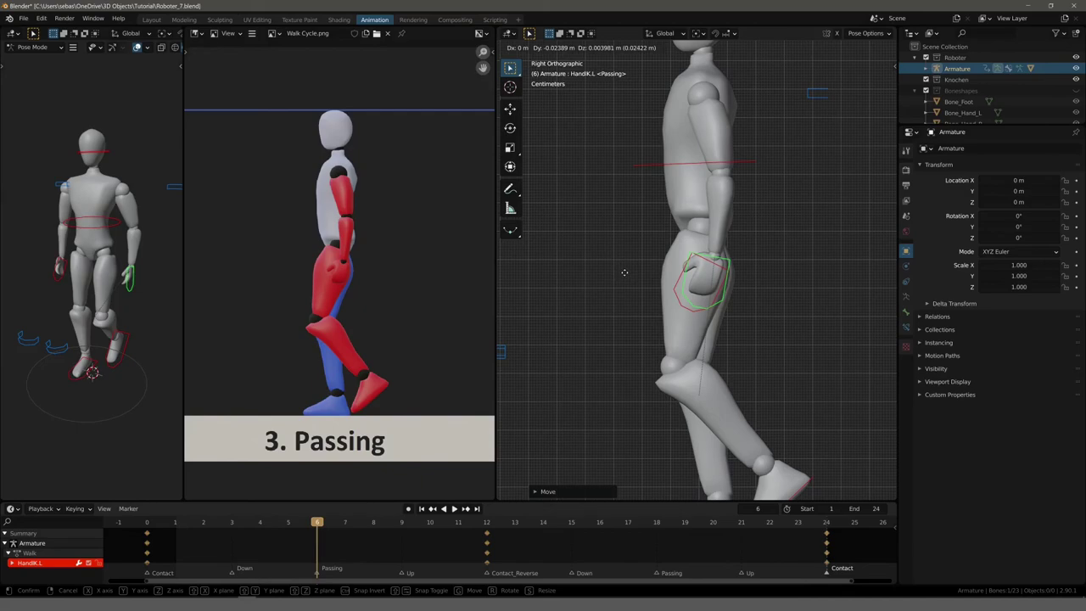
pyautogui.click(626, 274)
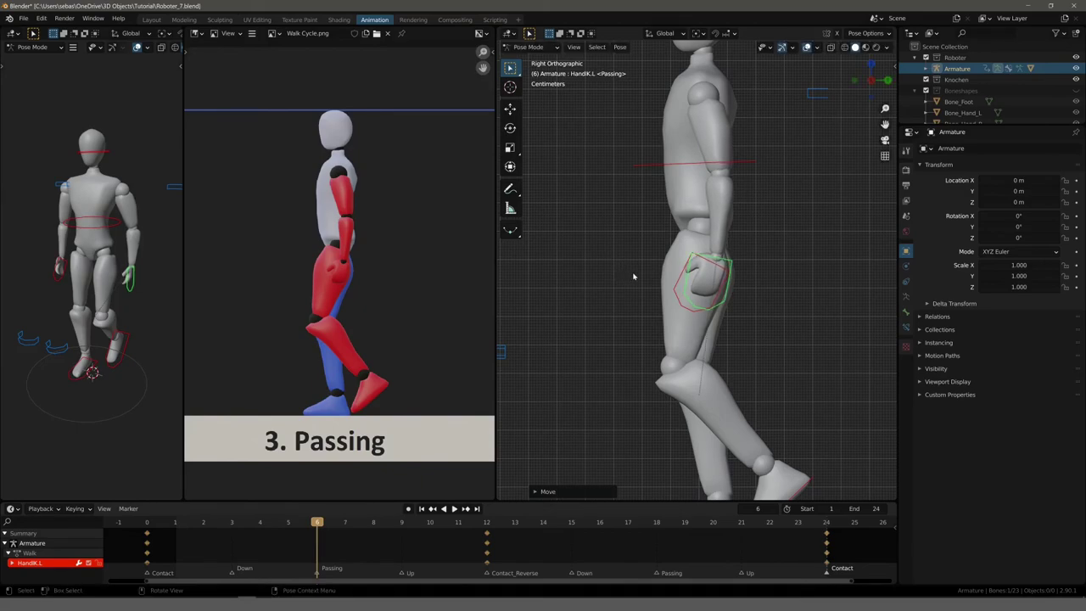
pyautogui.scroll(-1, 628, 273)
pyautogui.scroll(-1, 629, 273)
pyautogui.scroll(-1, 631, 274)
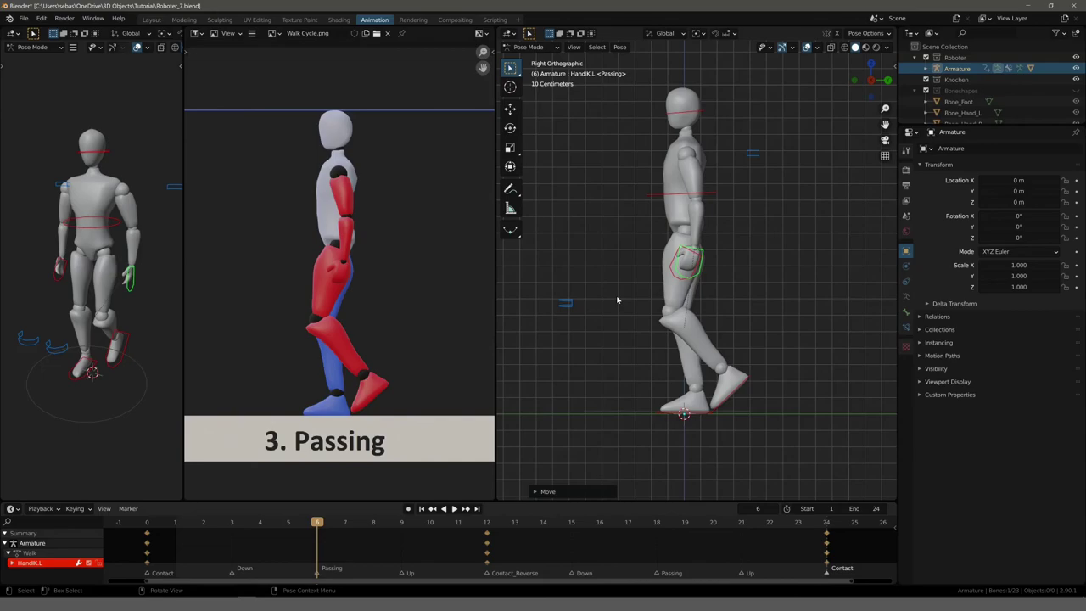
# Keyframe location, rotation and scale of all bones for the Passing pose at frame 6
pyautogui.press('a')
pyautogui.press('i')
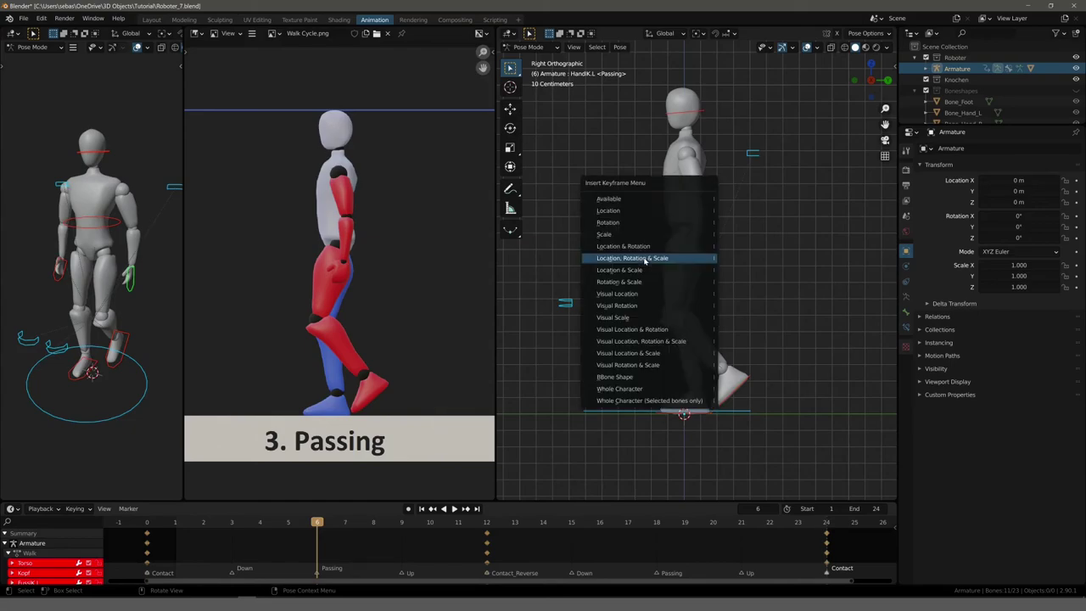
pyautogui.click(645, 258)
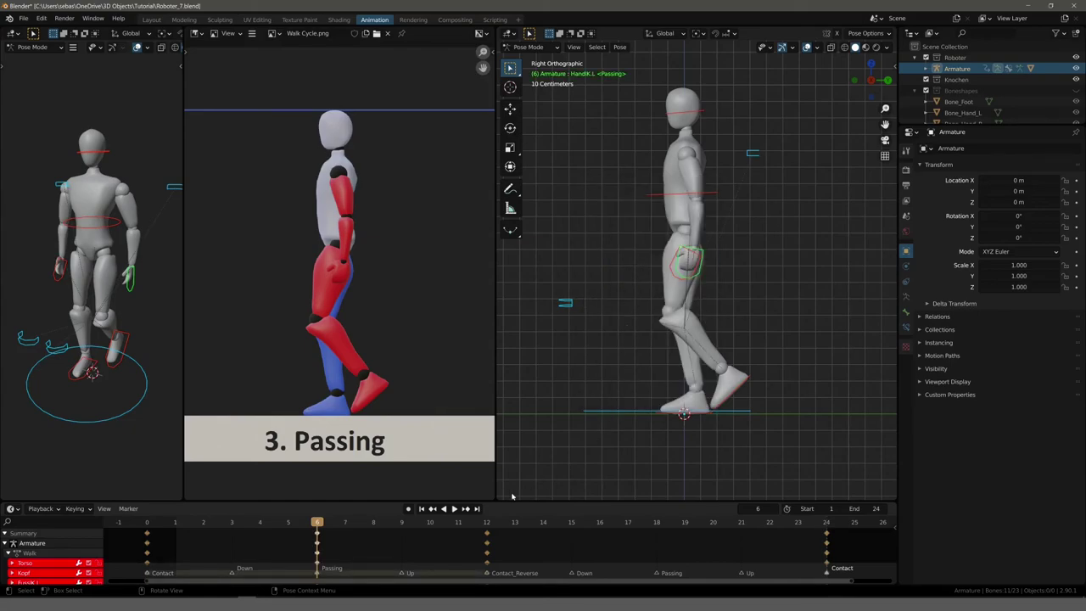
# Play the walk animation and stop it on frame 3, the Down pose
pyautogui.moveTo(317, 523); pyautogui.dragTo(232, 524)
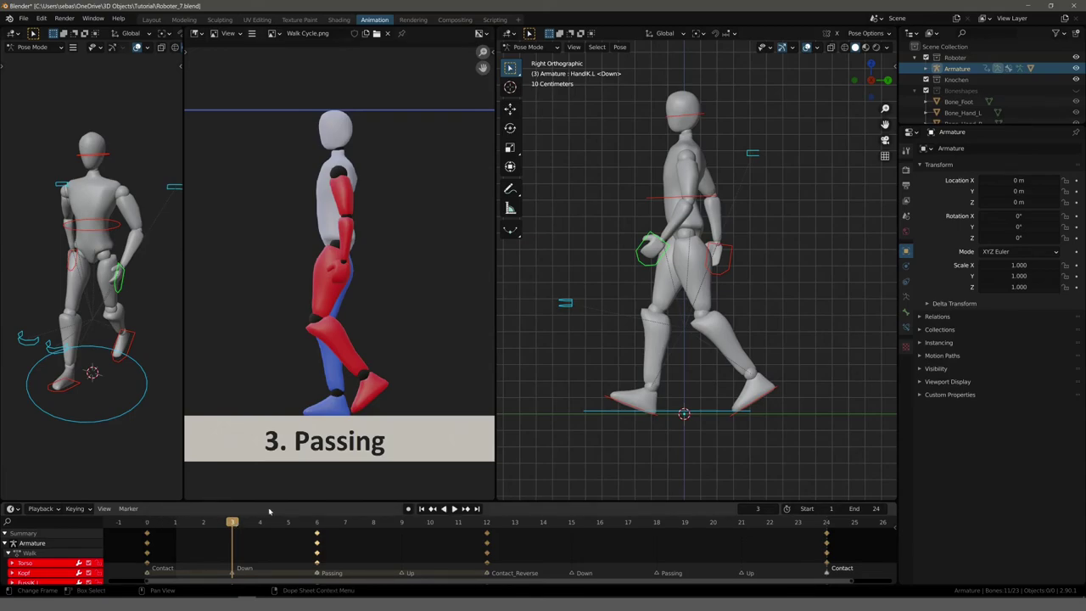
pyautogui.press('space')
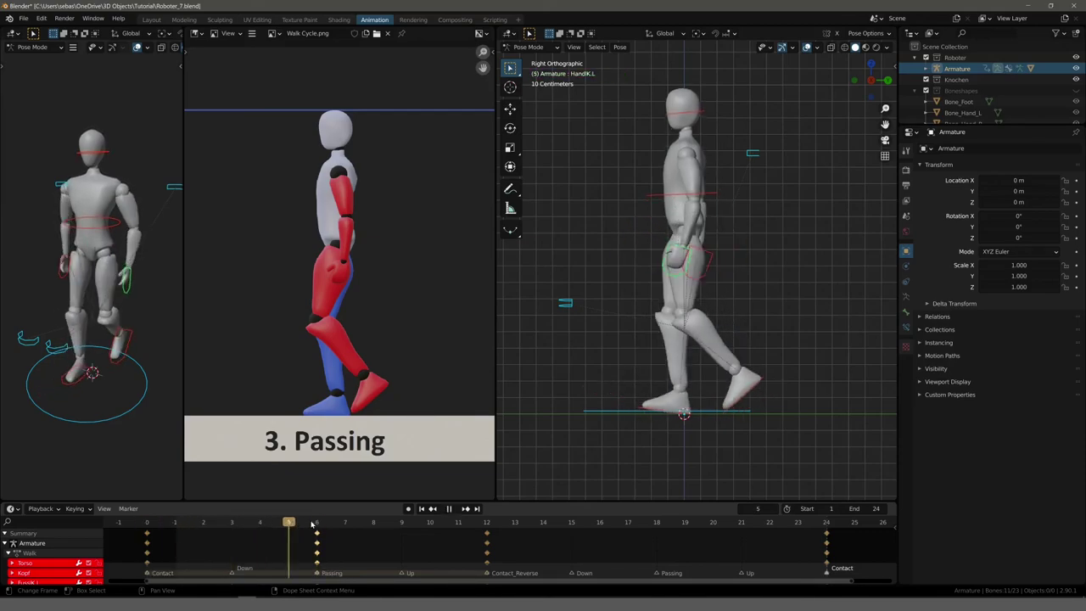
pyautogui.moveTo(312, 524)
pyautogui.mouseDown()
pyautogui.moveTo(148, 520)
pyautogui.moveTo(315, 521)
pyautogui.moveTo(147, 520)
pyautogui.moveTo(314, 530)
pyautogui.moveTo(234, 530)
pyautogui.mouseUp()
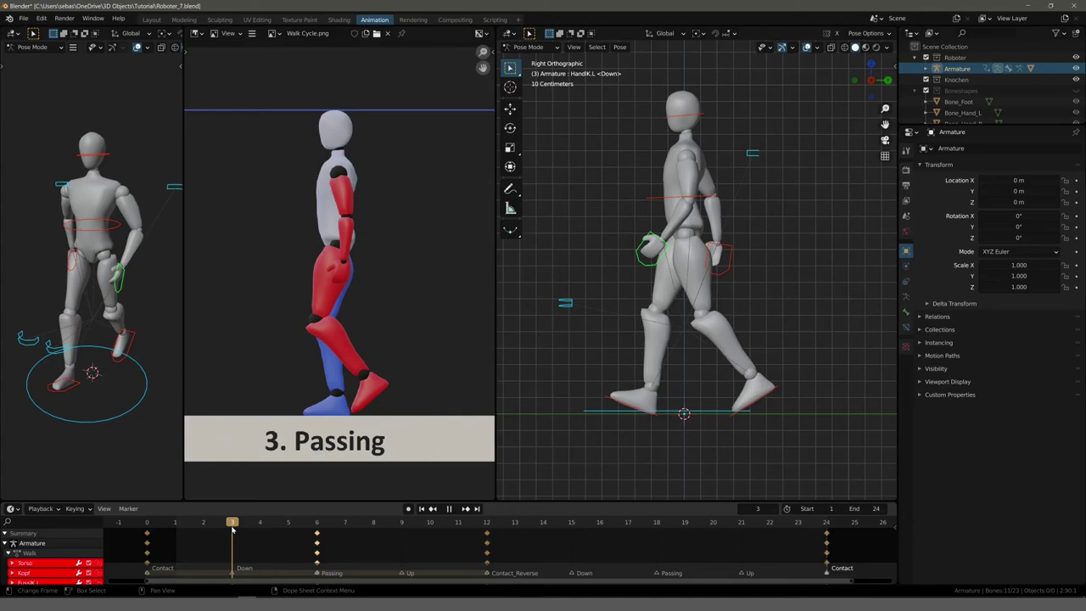
pyautogui.press('Escape')
# Zoom and pan the reference image to the 2. Down figure
pyautogui.scroll(-5, 362, 381)
pyautogui.moveTo(364, 331); pyautogui.dragTo(430, 337, button='middle')
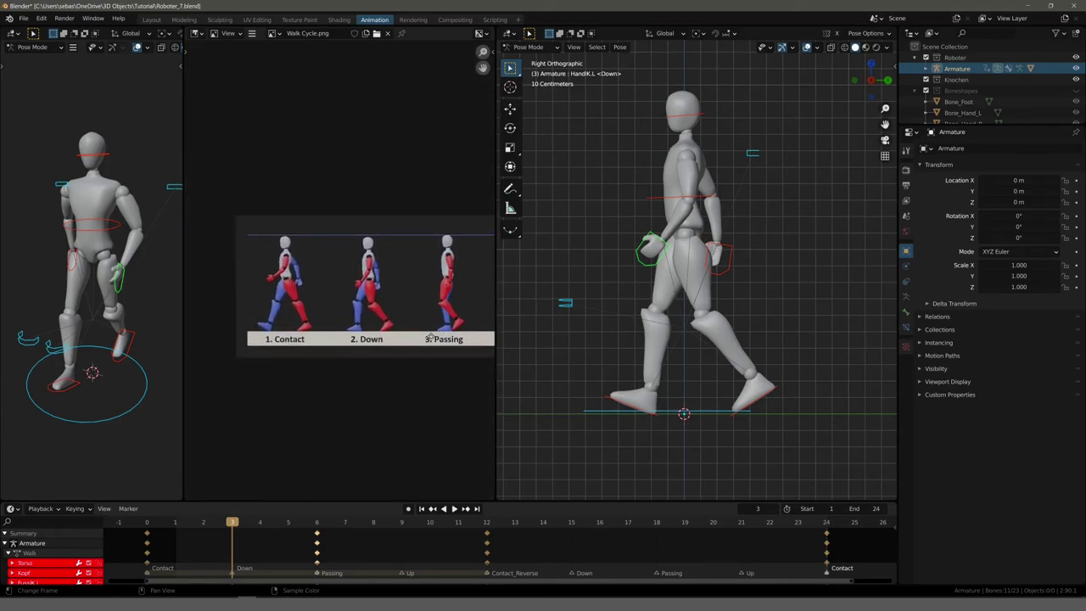
pyautogui.scroll(3, 376, 335)
pyautogui.scroll(1, 315, 315)
pyautogui.scroll(2, 313, 350)
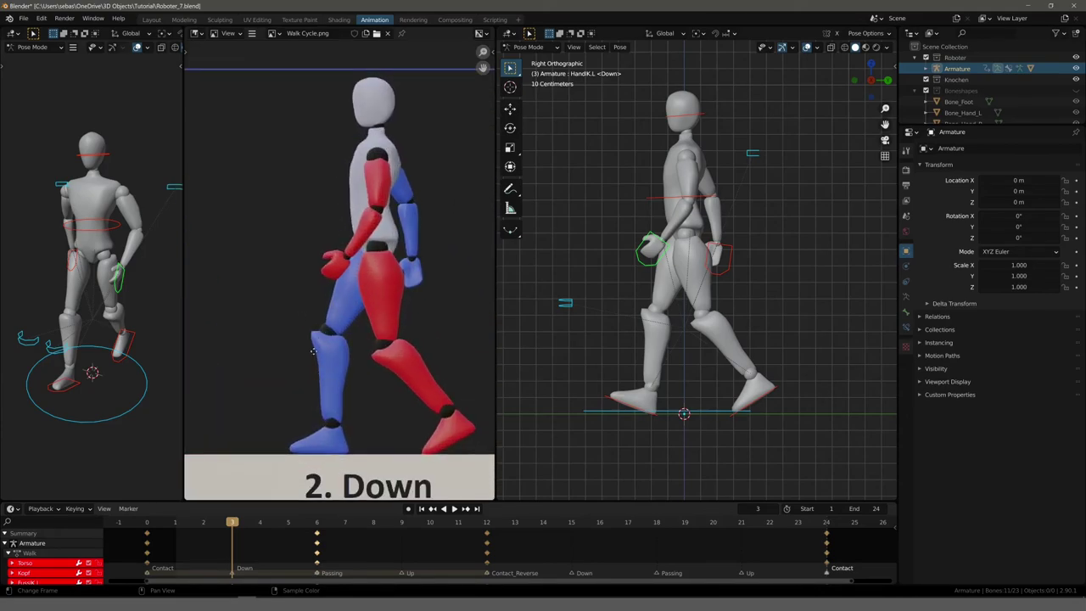
pyautogui.moveTo(313, 350); pyautogui.dragTo(308, 339, button='middle')
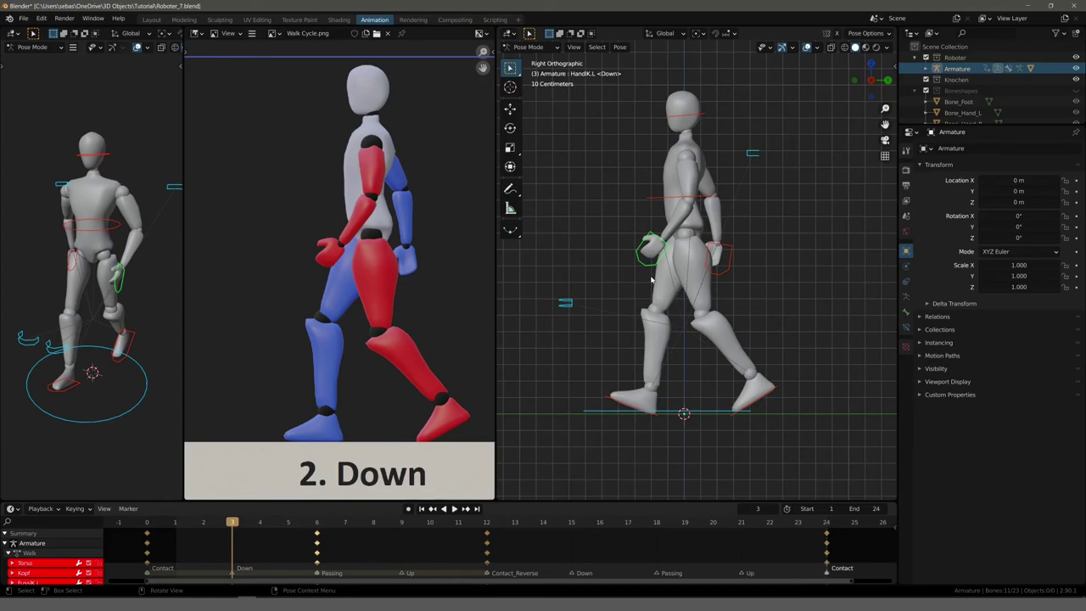
pyautogui.scroll(2, 709, 279)
# Move and rotate the right hand control to match the Down reference at frame 3
pyautogui.click(742, 236)
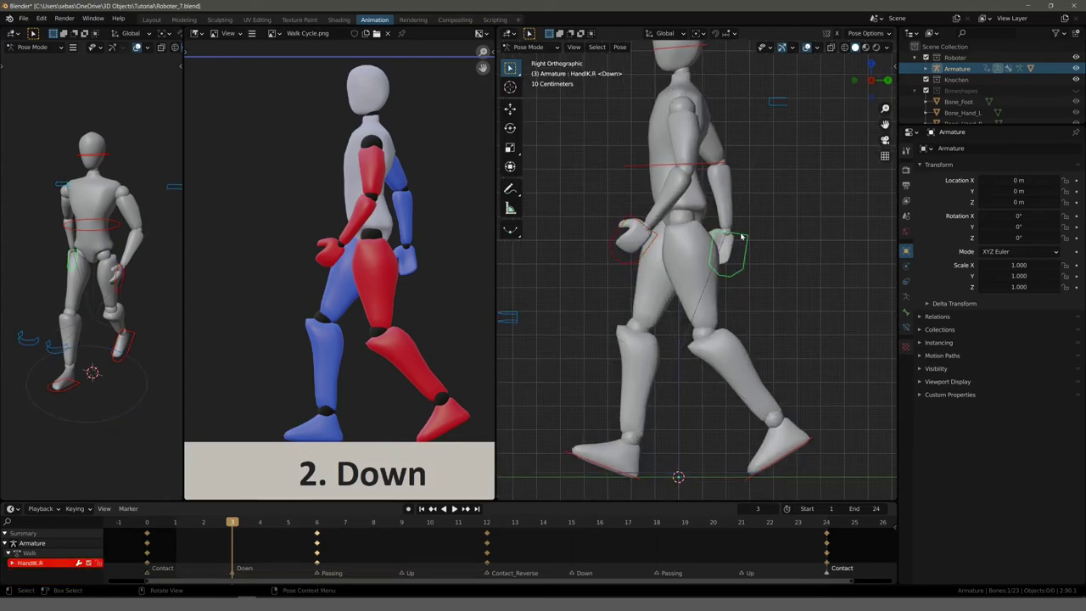
pyautogui.press('g')
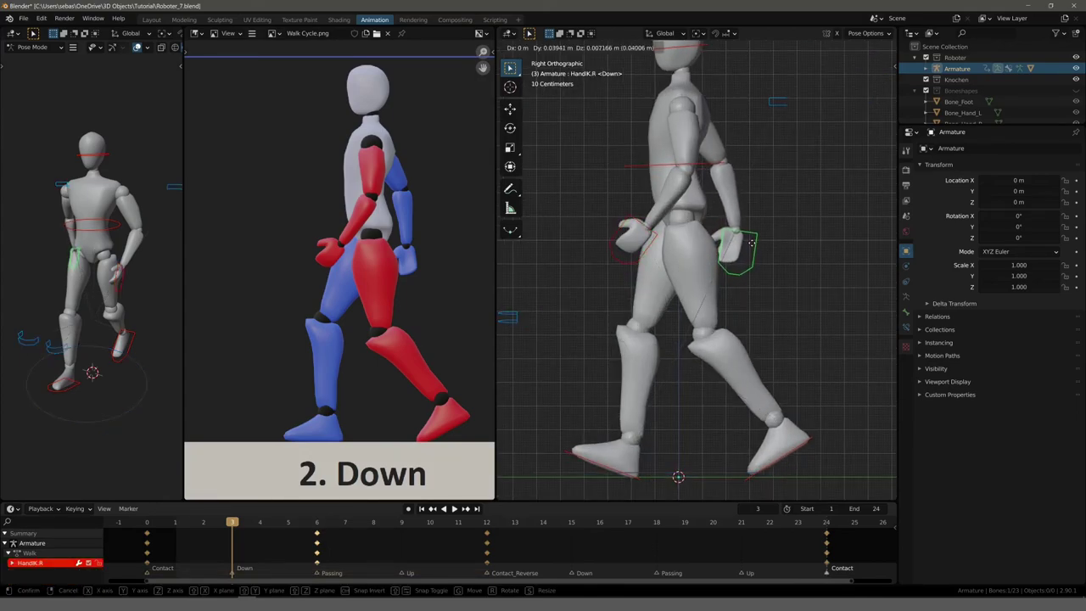
pyautogui.click(747, 251)
pyautogui.press('r')
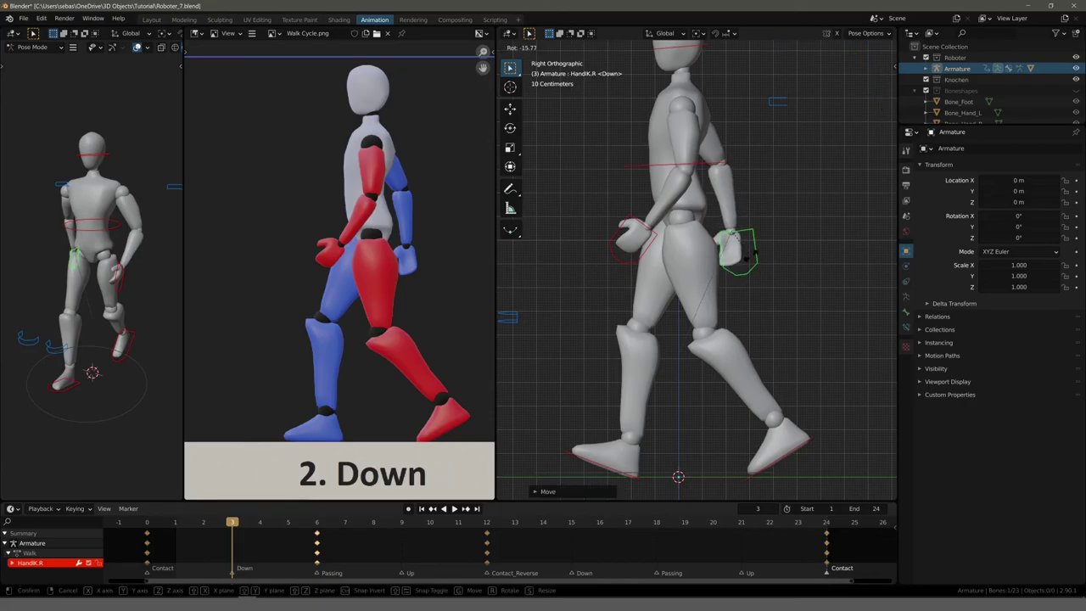
pyautogui.click(760, 253)
pyautogui.press('g')
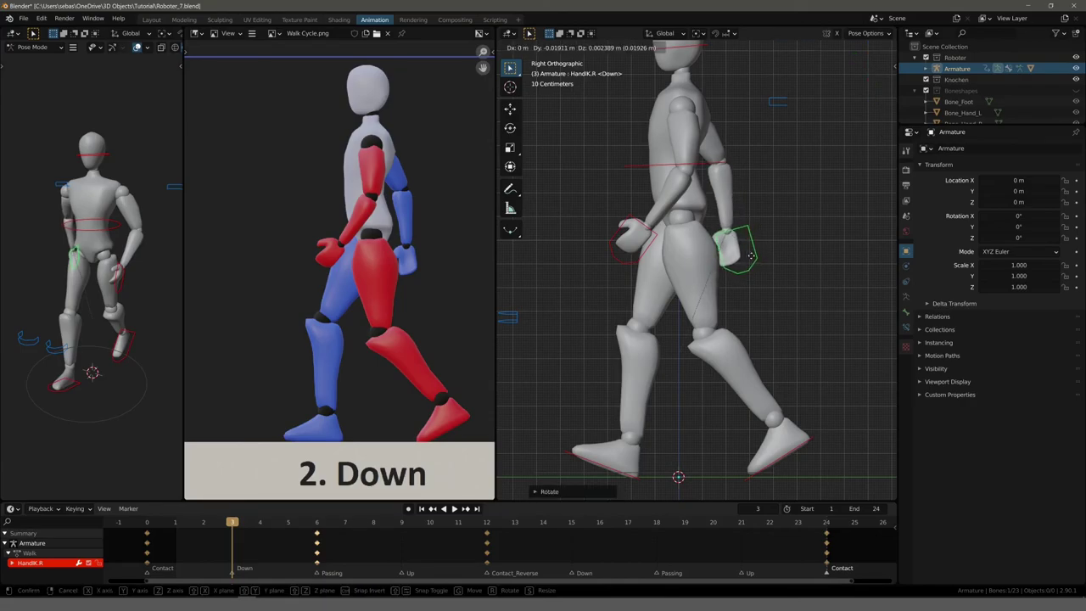
pyautogui.click(752, 254)
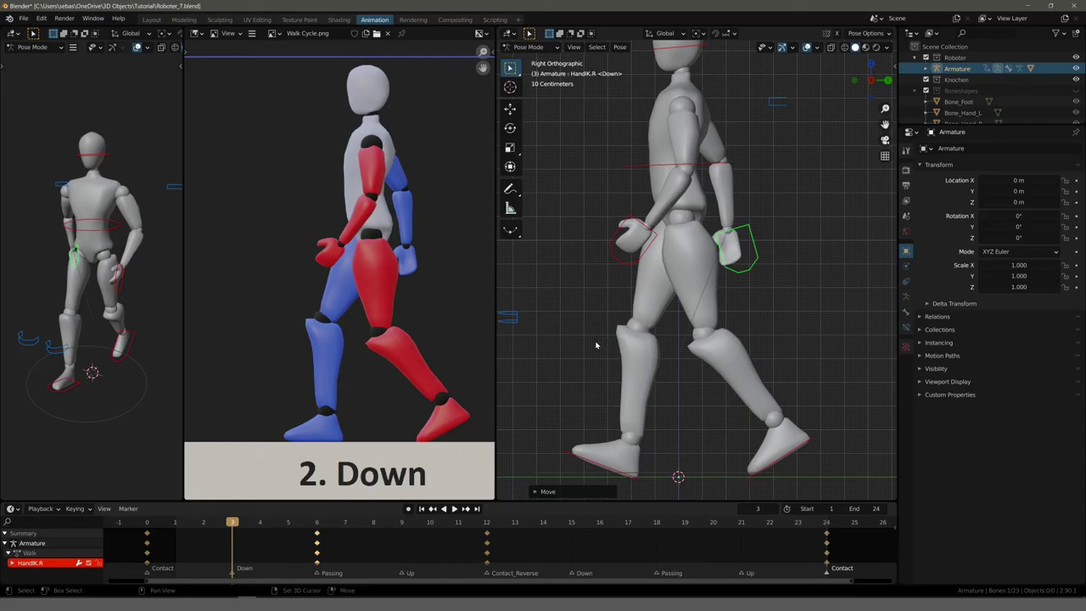
pyautogui.keyDown('shift'); pyautogui.moveTo(634, 314); pyautogui.dragTo(637, 211, button='middle'); pyautogui.keyUp('shift')
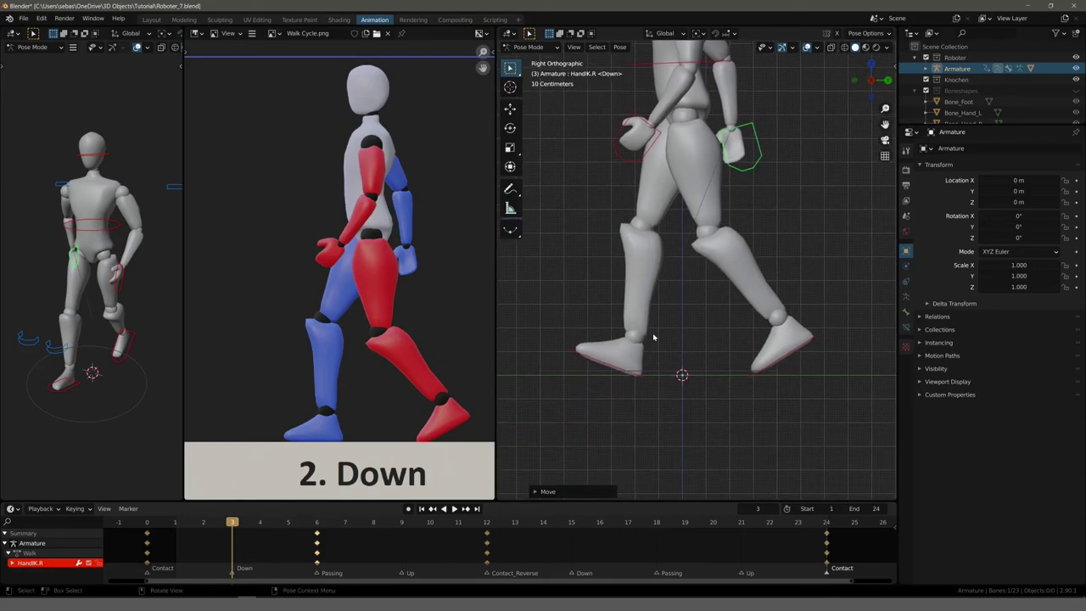
pyautogui.click(601, 364)
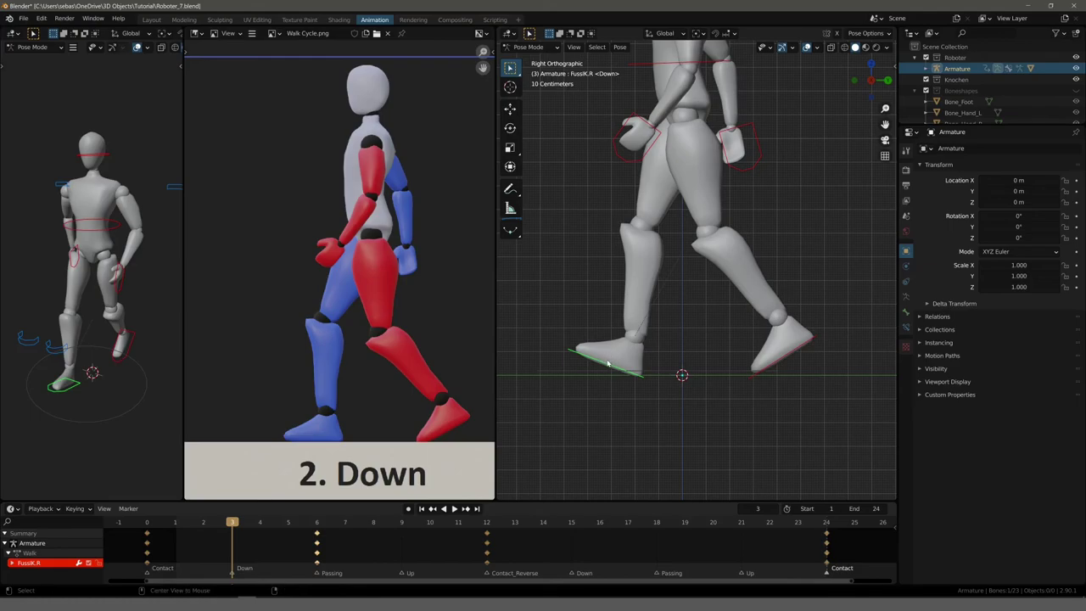
# Clear the FussIK.R rotation so the right foot lies flat, then lower it onto the ground
pyautogui.hotkey('alt', 'r')
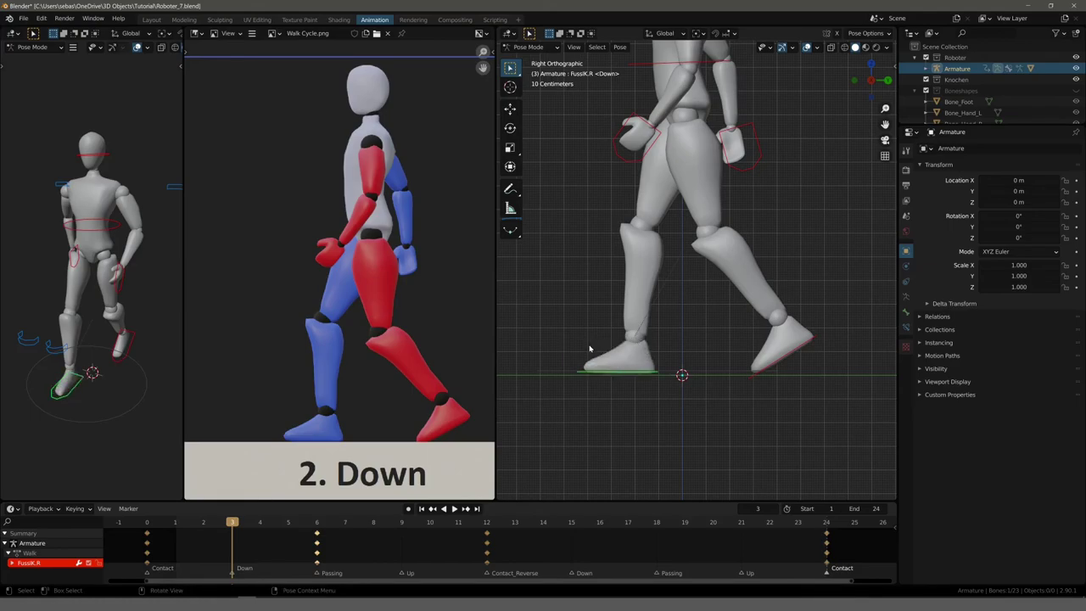
pyautogui.press('g')
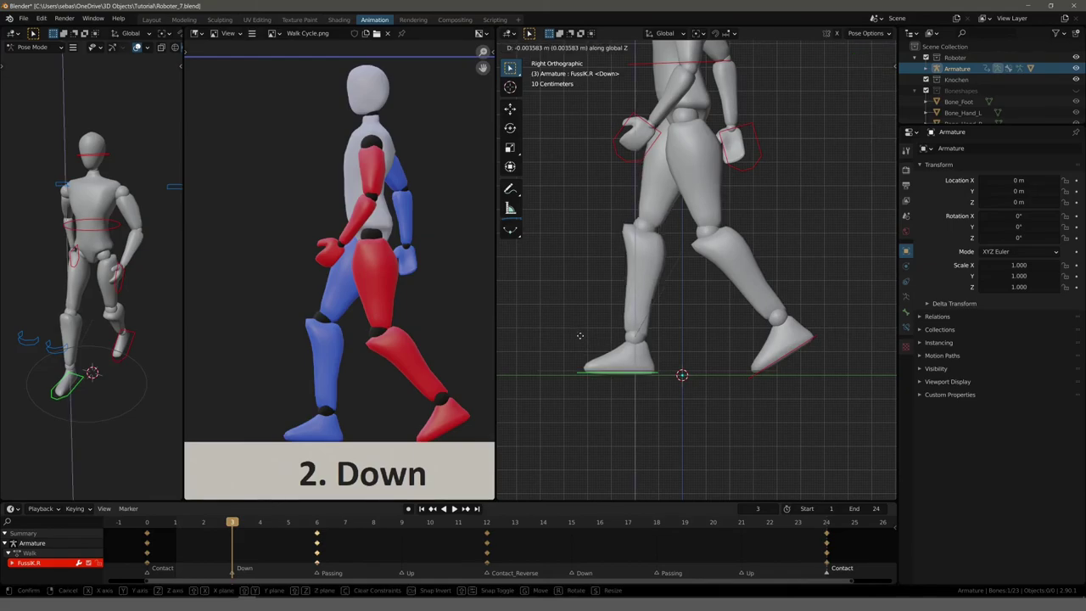
pyautogui.press('Return')
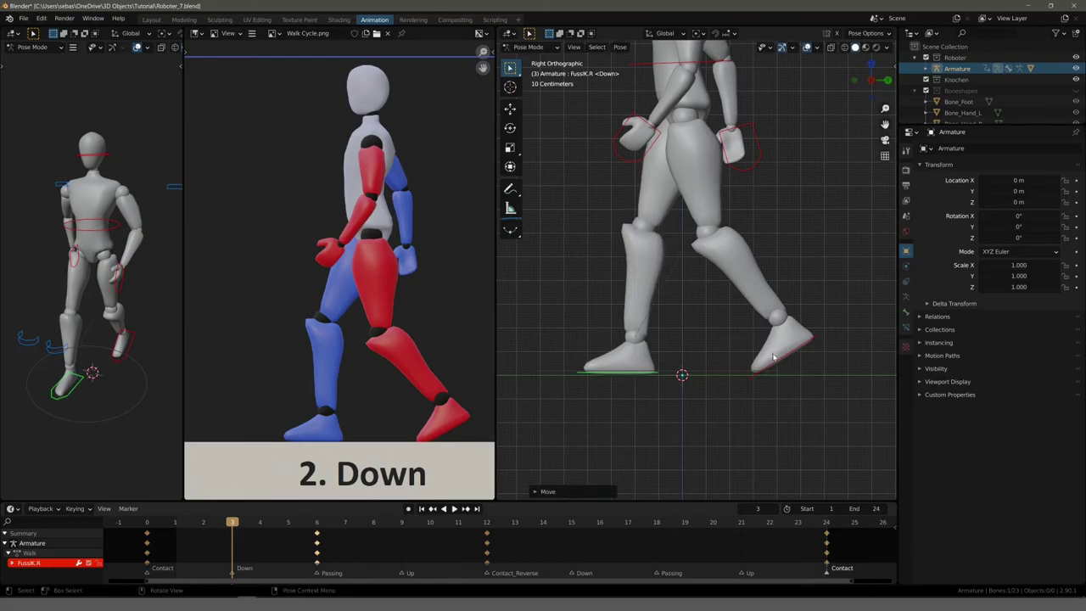
# Move the FussIK.L left foot controller to a new position in the Down pose
pyautogui.click(781, 359)
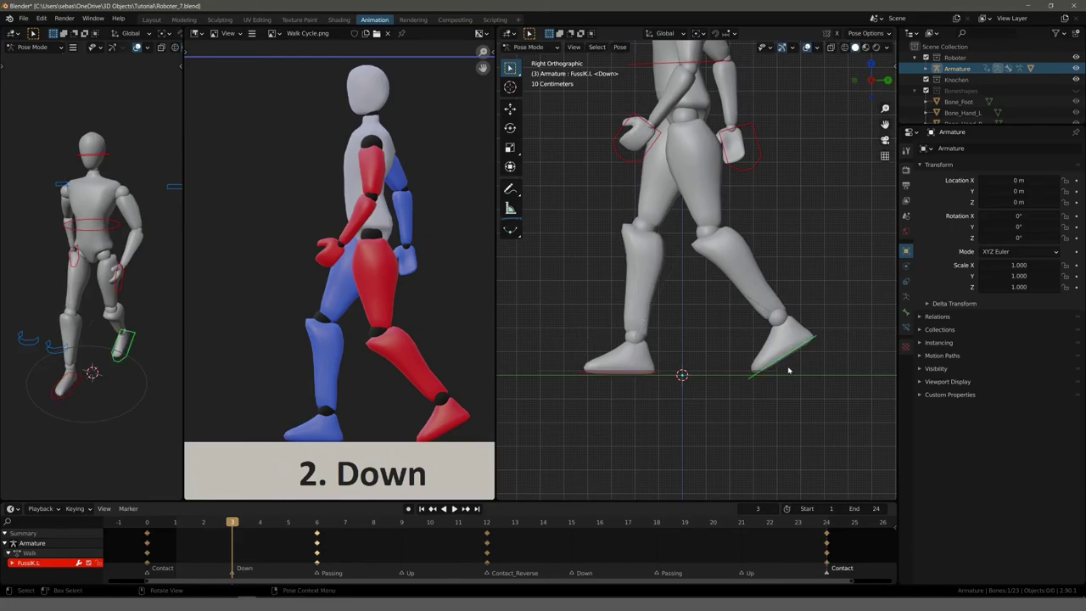
pyautogui.scroll(1, 787, 371)
pyautogui.moveTo(752, 376)
pyautogui.keyDown('shift'); pyautogui.mouseDown(button='middle')
pyautogui.moveTo(690, 318)
pyautogui.moveTo(678, 322)
pyautogui.mouseUp(button='middle'); pyautogui.keyUp('shift')
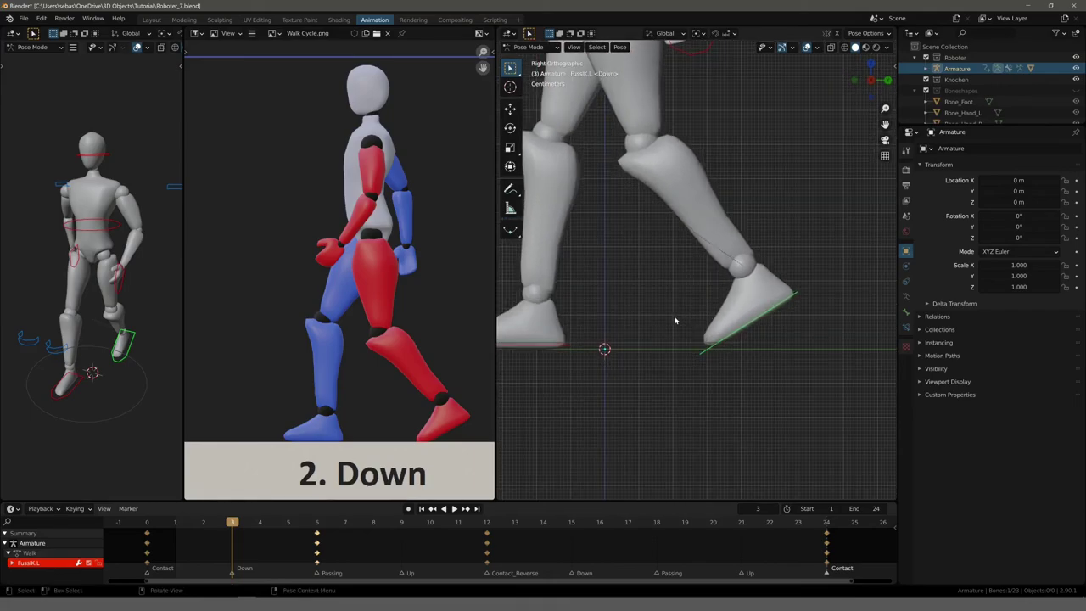
pyautogui.press('g')
pyautogui.click(675, 322)
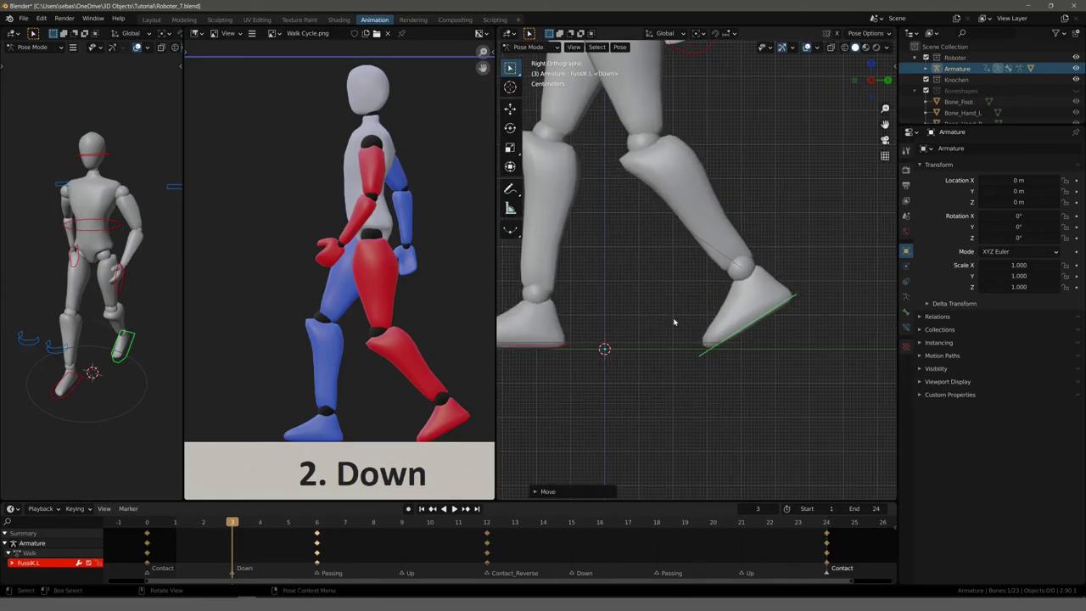
pyautogui.scroll(-2, 674, 322)
pyautogui.scroll(-2, 676, 313)
pyautogui.keyDown('shift'); pyautogui.moveTo(668, 249); pyautogui.dragTo(683, 352, button='middle'); pyautogui.keyUp('shift')
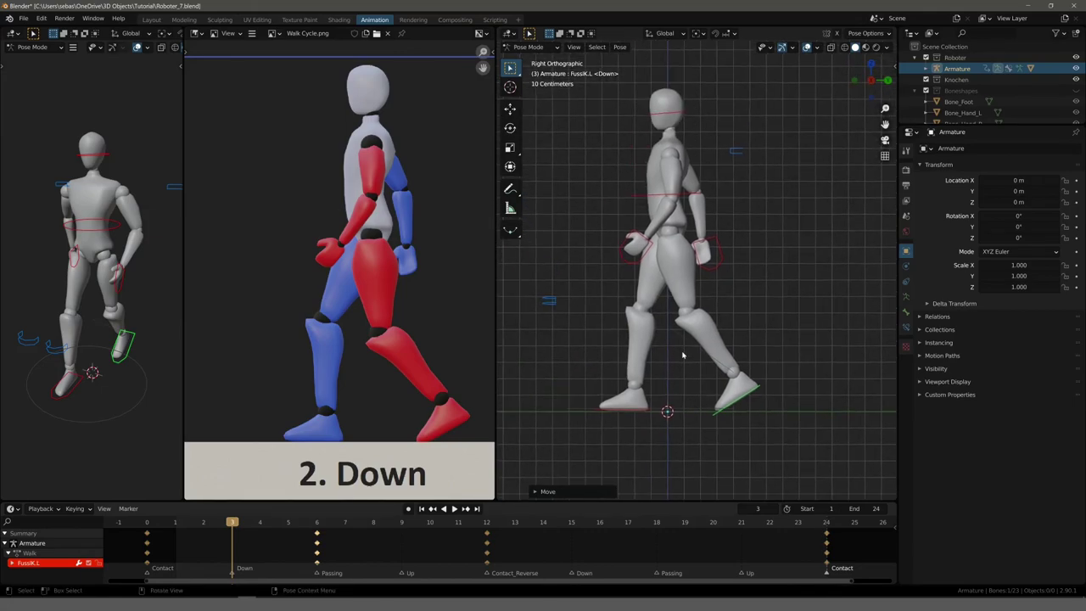
# Lower the Torso bone slightly along Z
pyautogui.click(654, 198)
pyautogui.keyDown('shift'); pyautogui.moveTo(598, 184); pyautogui.dragTo(603, 201, button='middle'); pyautogui.keyUp('shift')
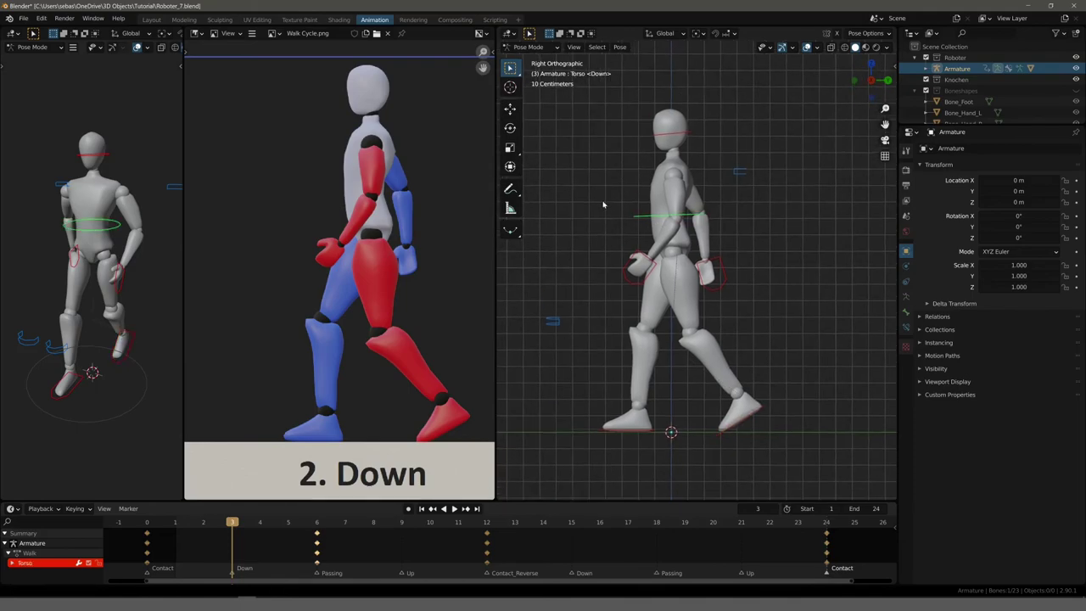
pyautogui.press('g')
pyautogui.press('z')
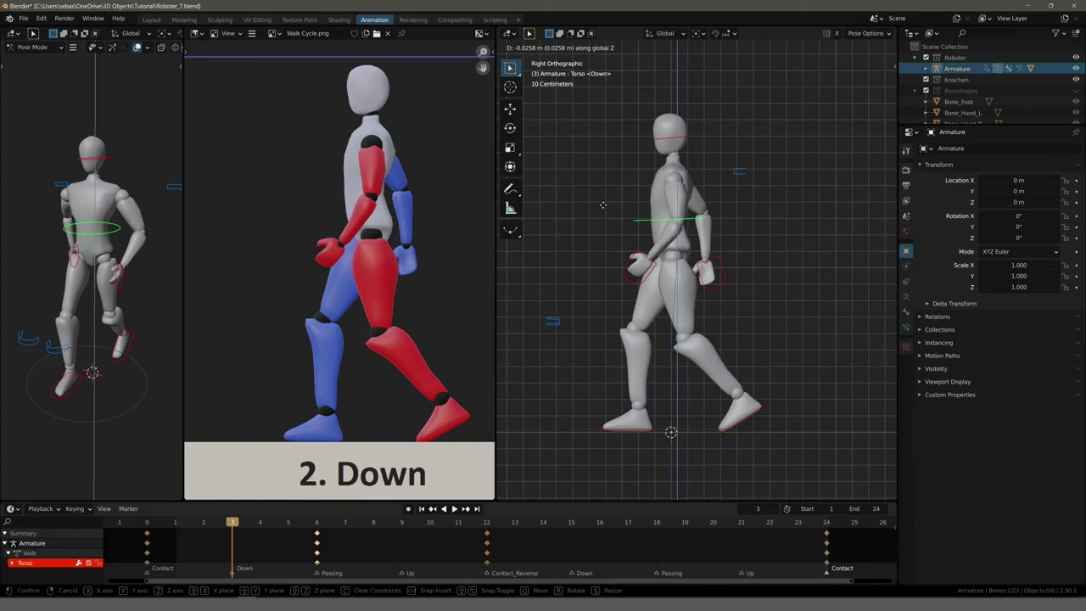
pyautogui.click(603, 206)
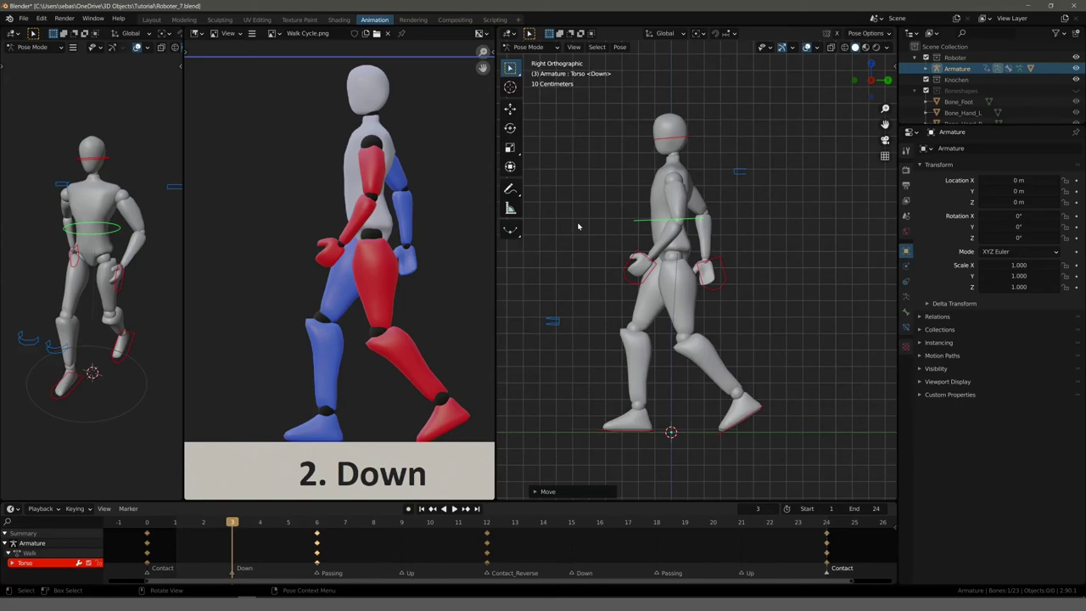
# Key location, rotation and scale for all bones at frame 3, then play the animation
pyautogui.press('a')
pyautogui.press('i')
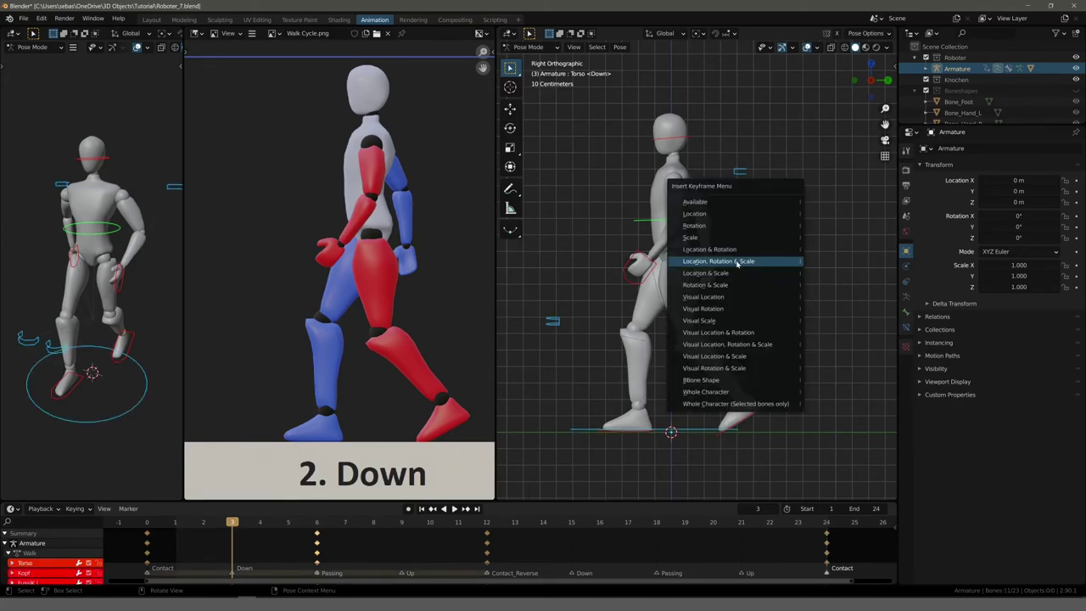
pyautogui.click(736, 266)
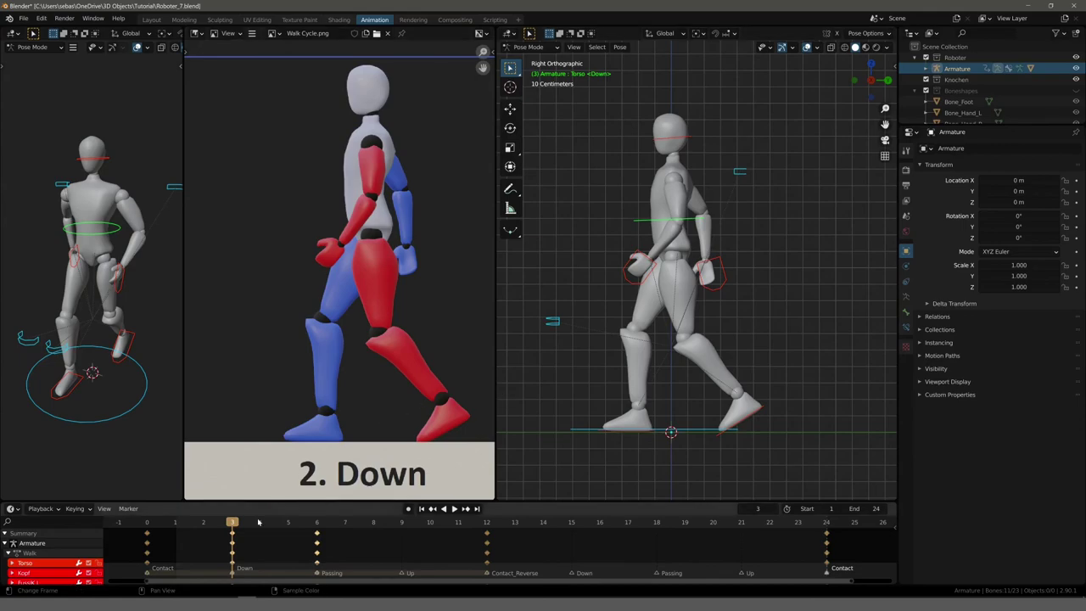
pyautogui.press('space')
pyautogui.press('space')
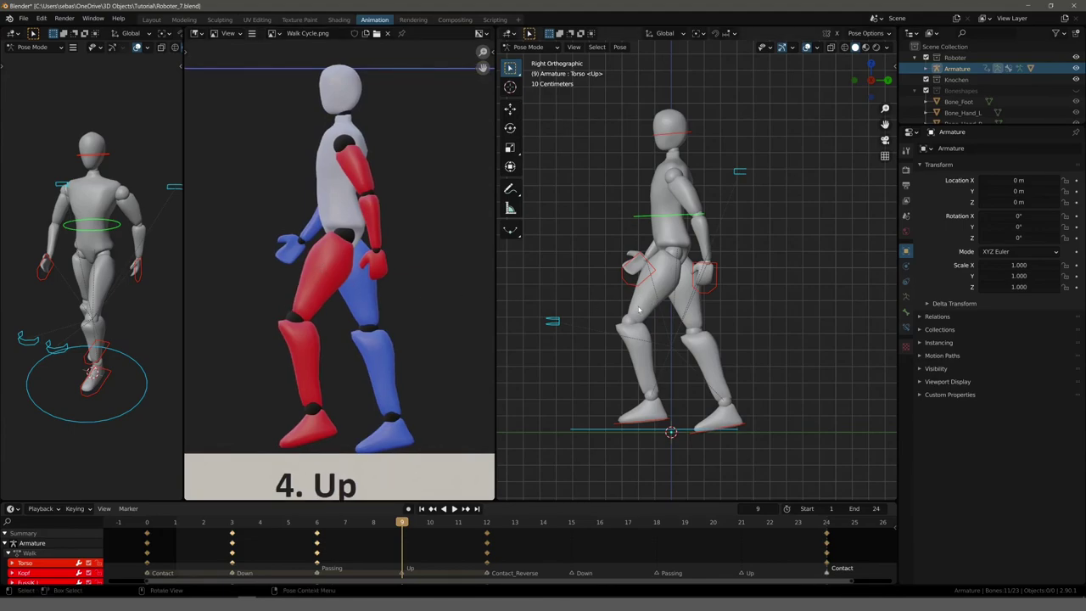
# Raise the right foot controller vertically for the Up pose at frame 9
pyautogui.scroll(1, 637, 296)
pyautogui.scroll(1, 606, 297)
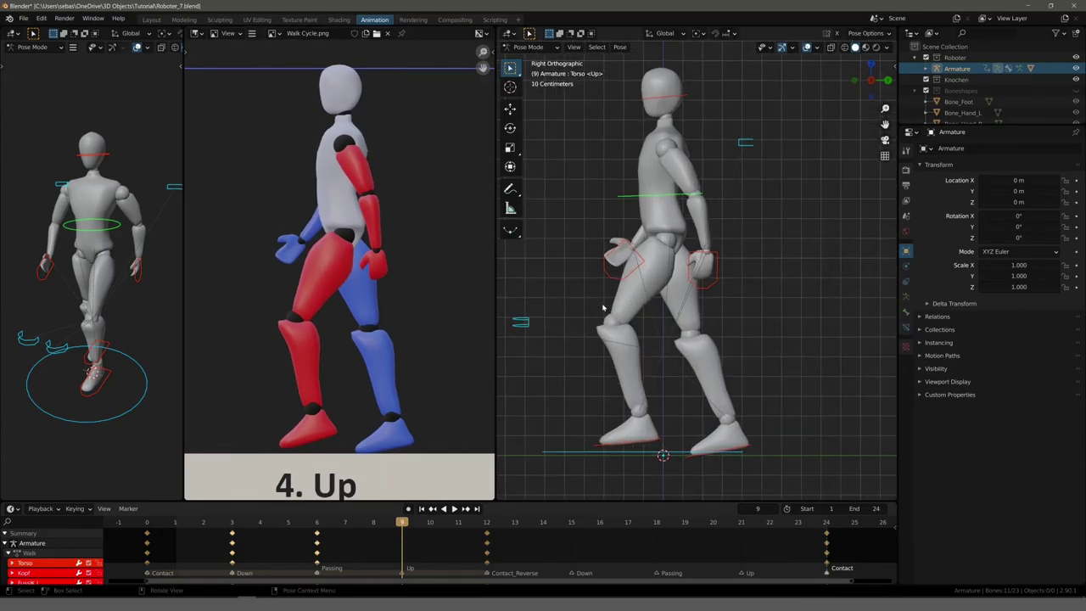
pyautogui.keyDown('shift'); pyautogui.scroll(-3, 607, 301); pyautogui.keyUp('shift')
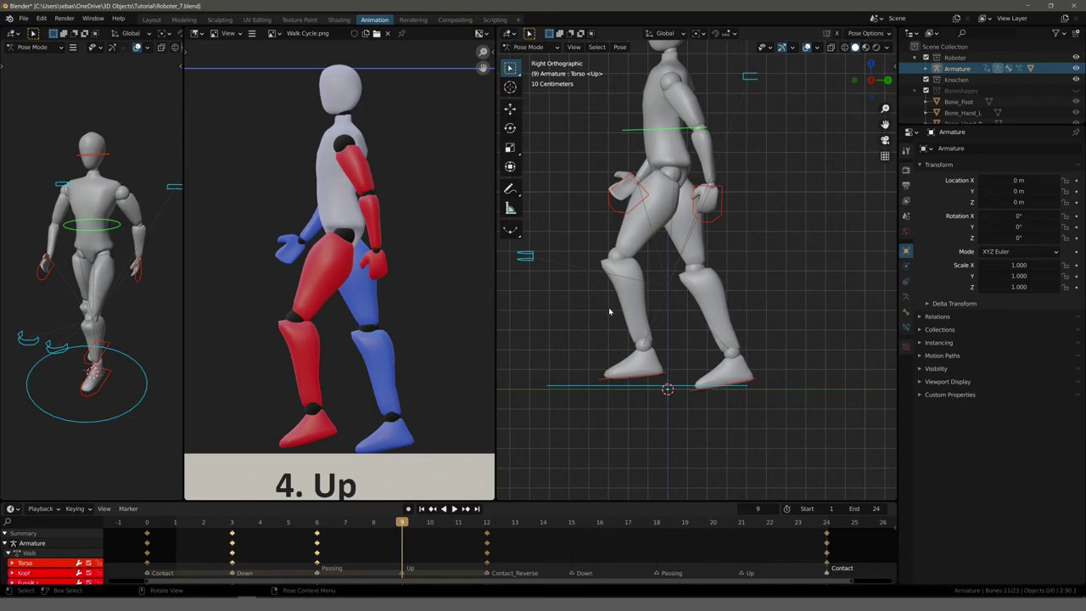
pyautogui.scroll(2, 608, 308)
pyautogui.scroll(2, 679, 400)
pyautogui.scroll(1, 697, 423)
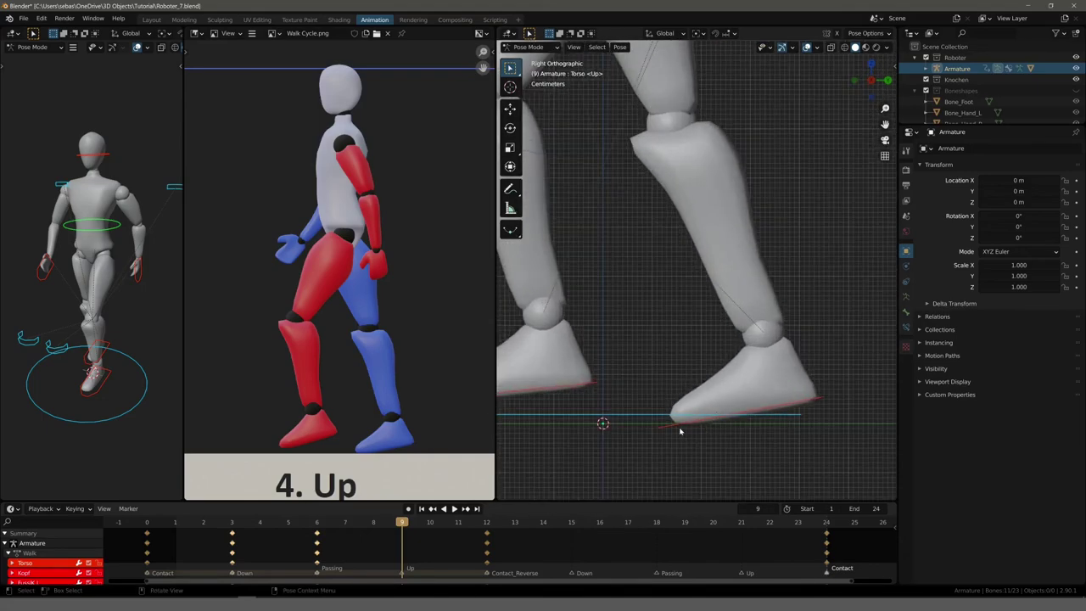
pyautogui.click(717, 417)
pyautogui.press('g')
pyautogui.press('z')
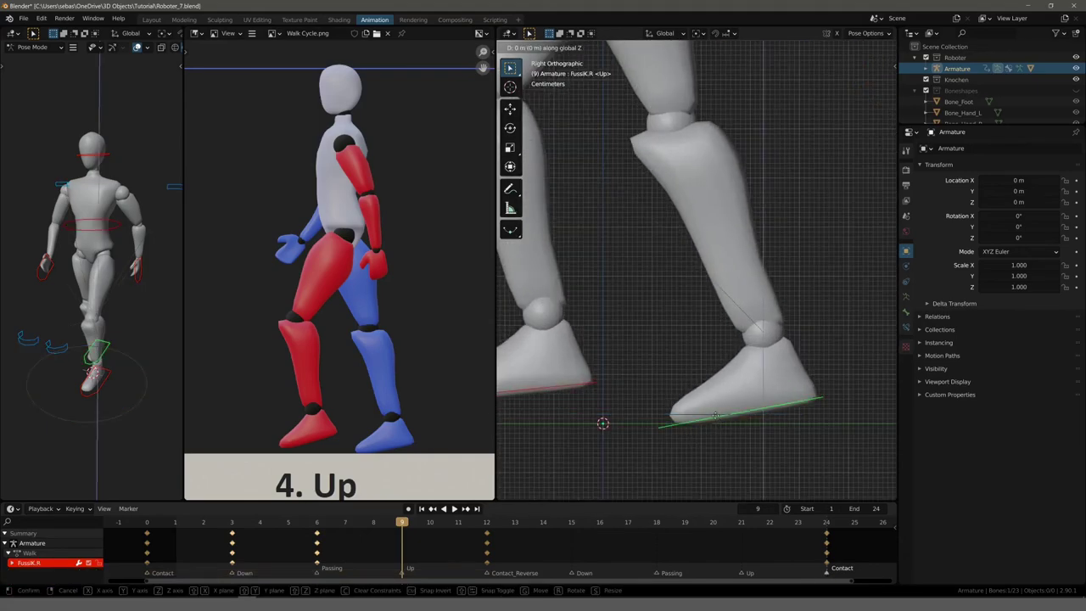
pyautogui.click(714, 413)
# Rotate the FussIK.L left foot control slightly to tilt it
pyautogui.scroll(-2, 645, 384)
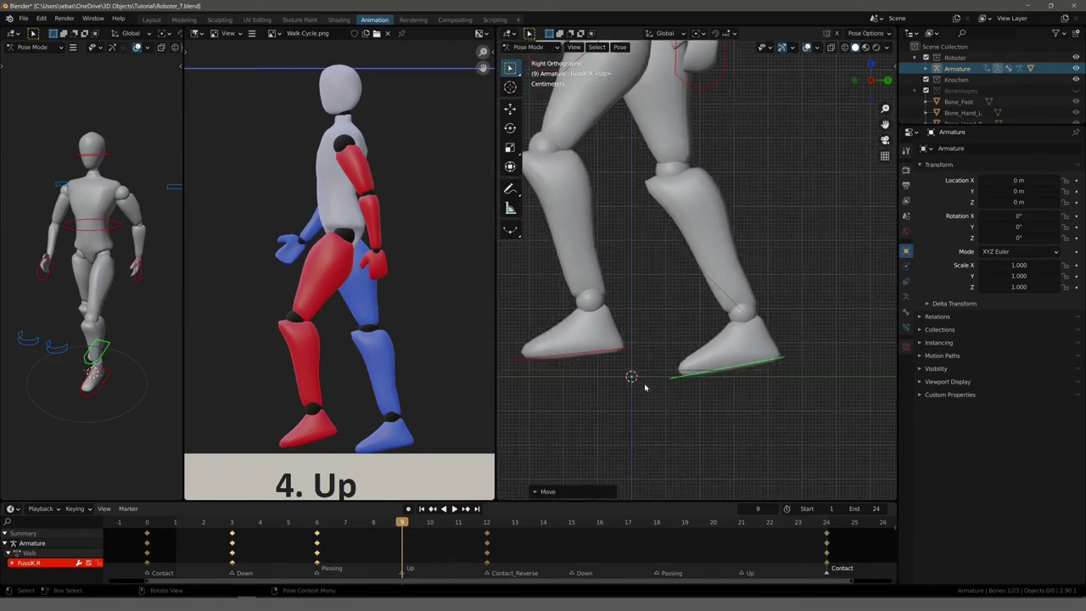
pyautogui.scroll(-1, 648, 385)
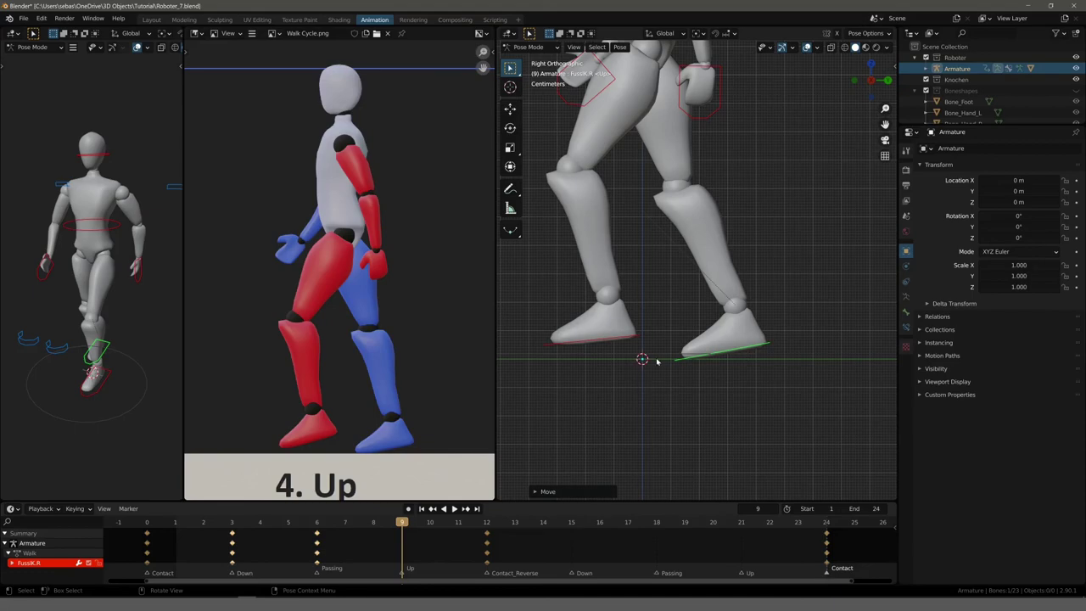
pyautogui.scroll(-2, 598, 361)
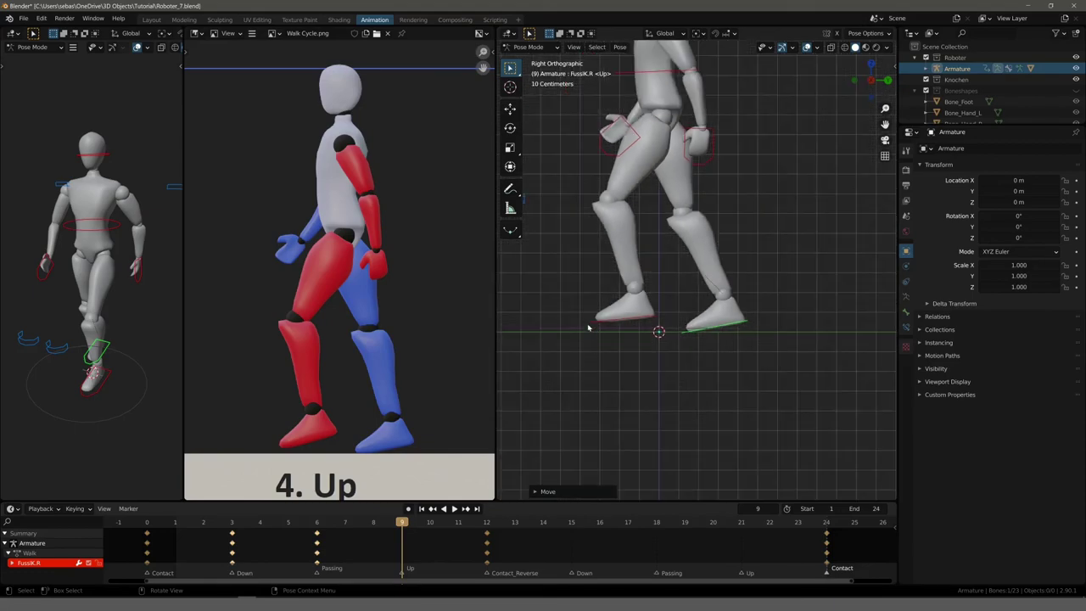
pyautogui.click(620, 320)
pyautogui.press('r')
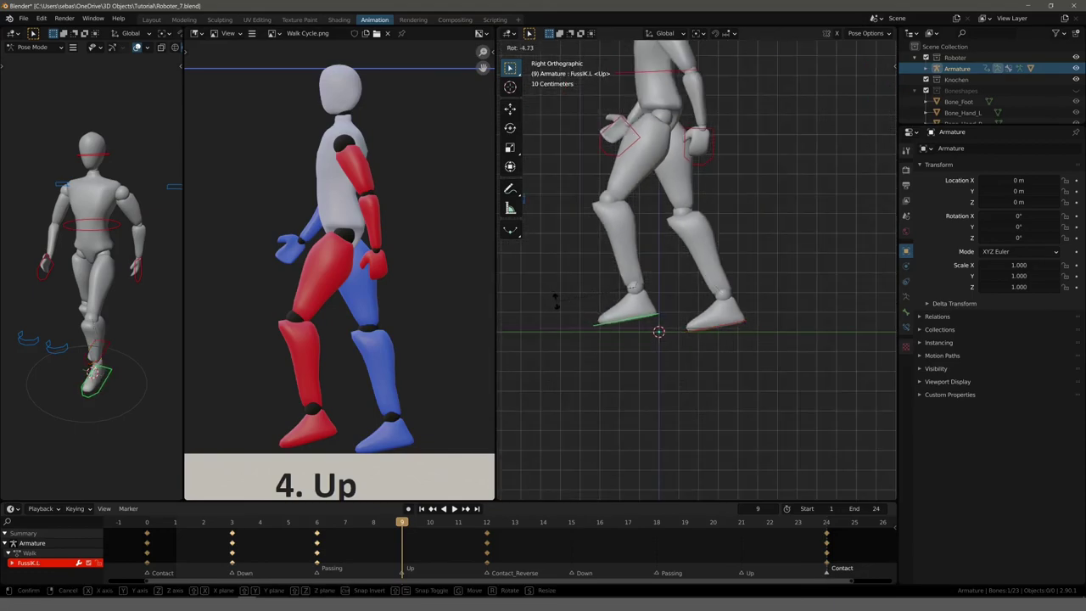
pyautogui.click(555, 298)
pyautogui.scroll(2, 585, 374)
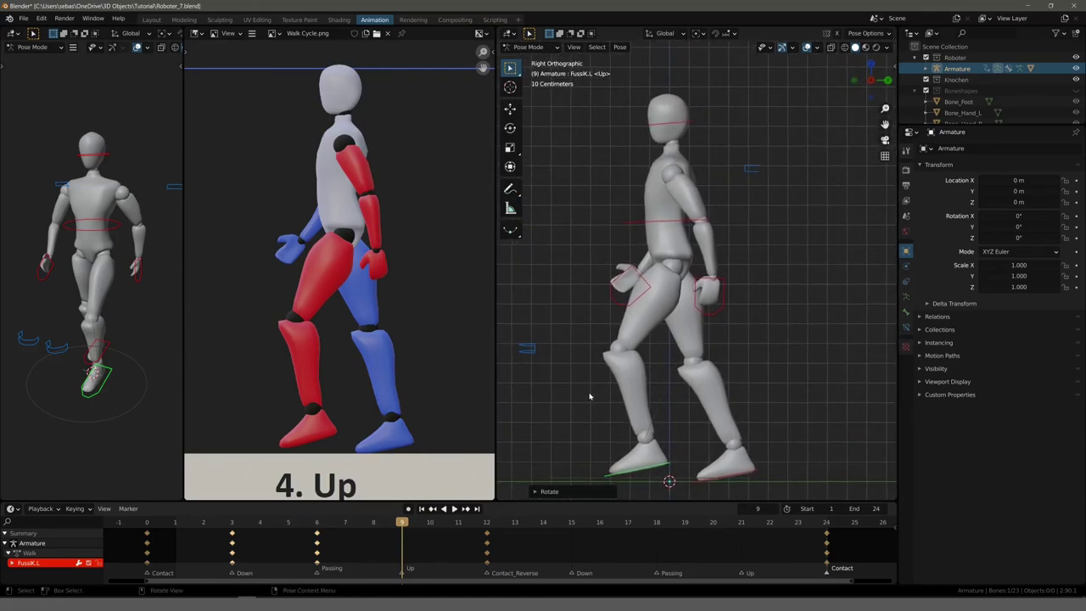
pyautogui.scroll(2, 590, 339)
# Move the HandIK.R right hand control higher and further forward
pyautogui.click(600, 319)
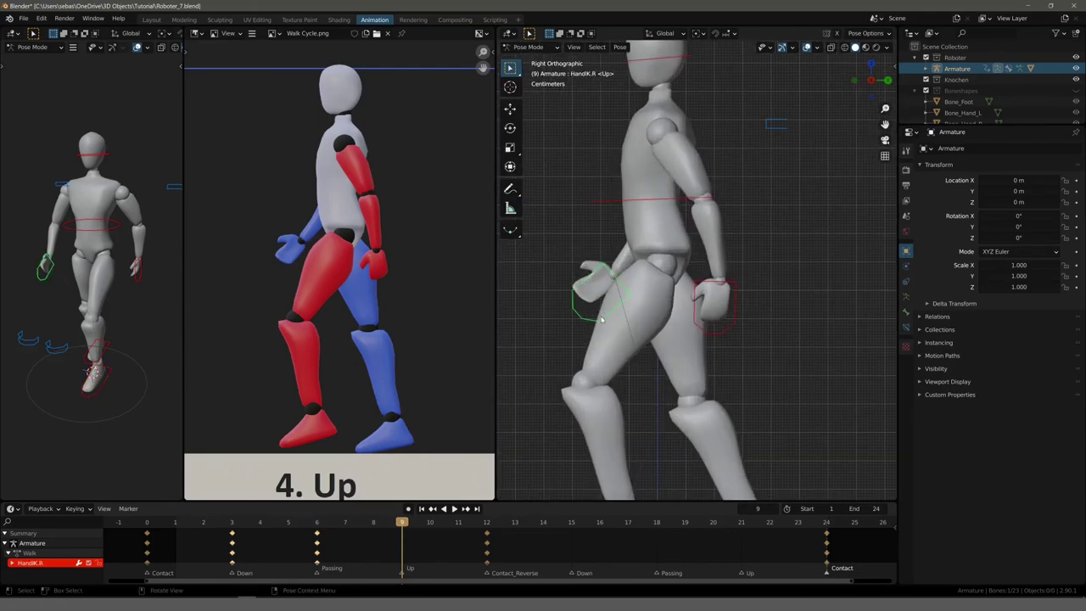
pyautogui.press('g')
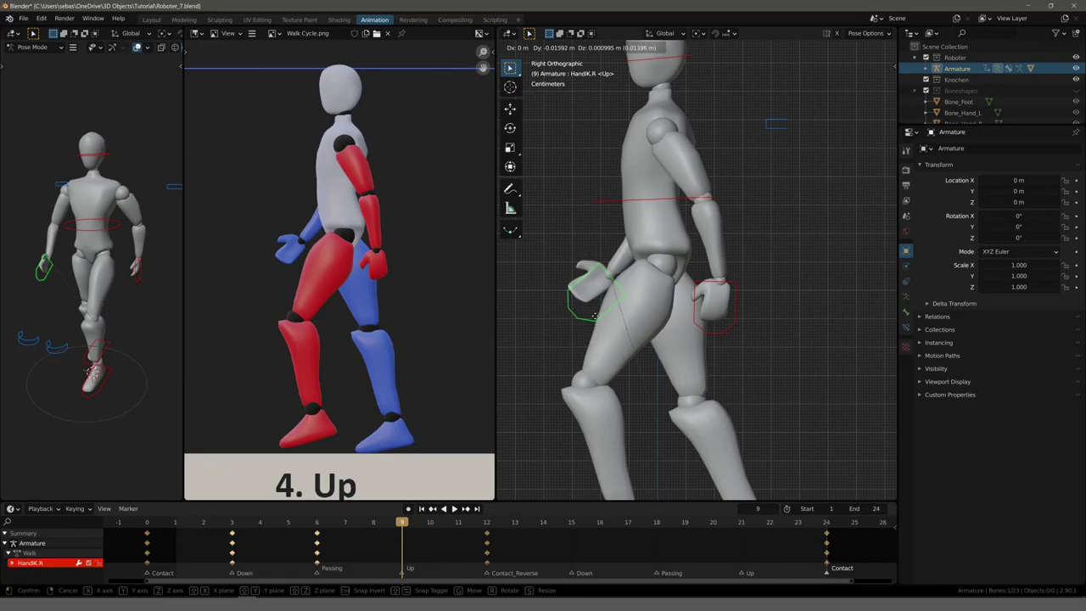
pyautogui.click(626, 331)
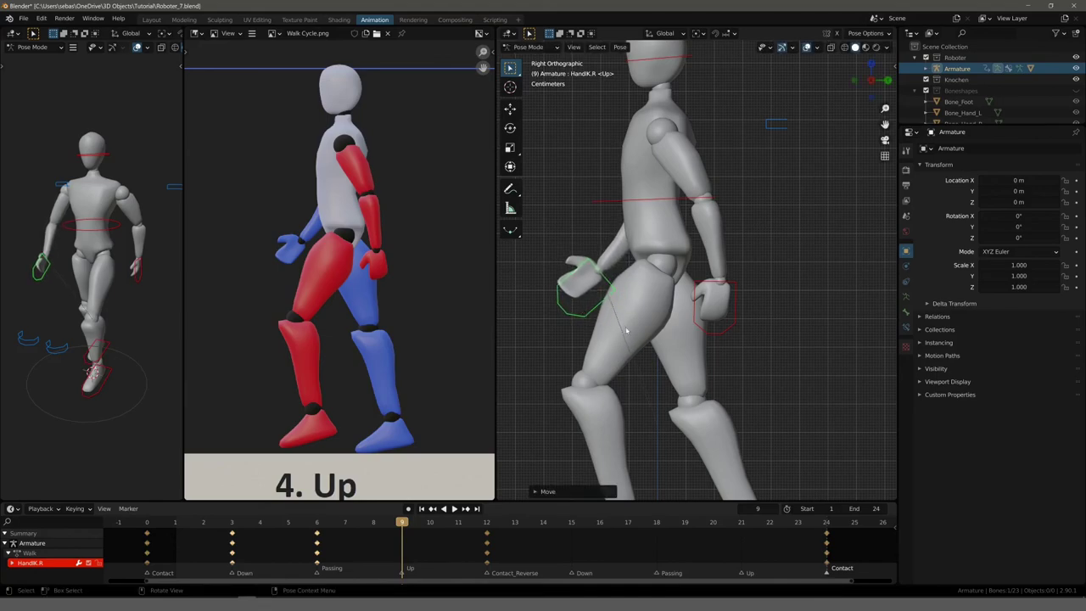
# Rotate the HandIK.L left hand, then nudge it slightly lower beside the thigh
pyautogui.click(718, 337)
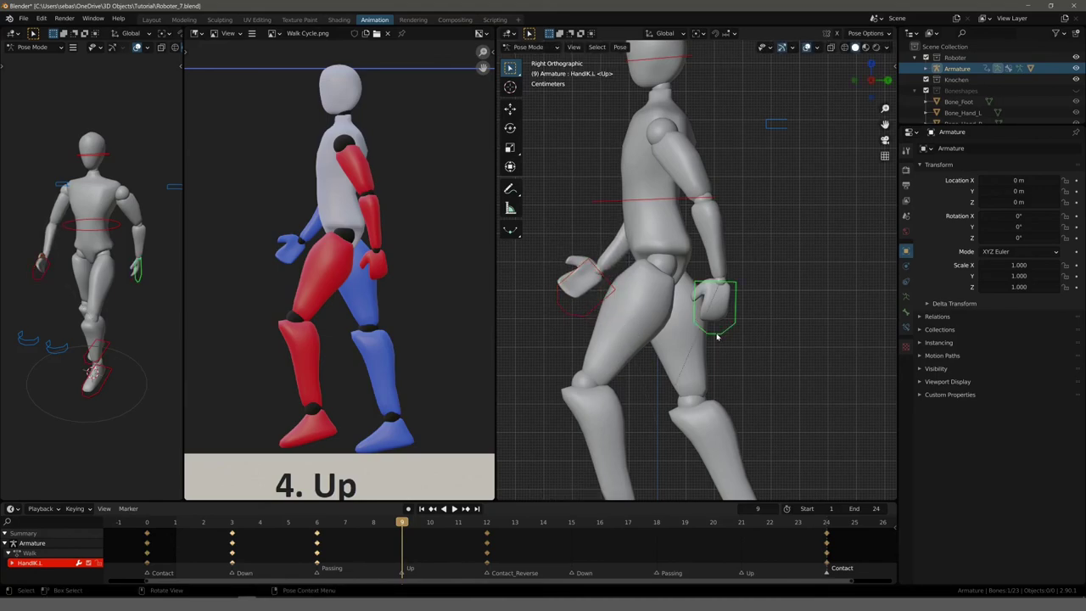
pyautogui.press('r')
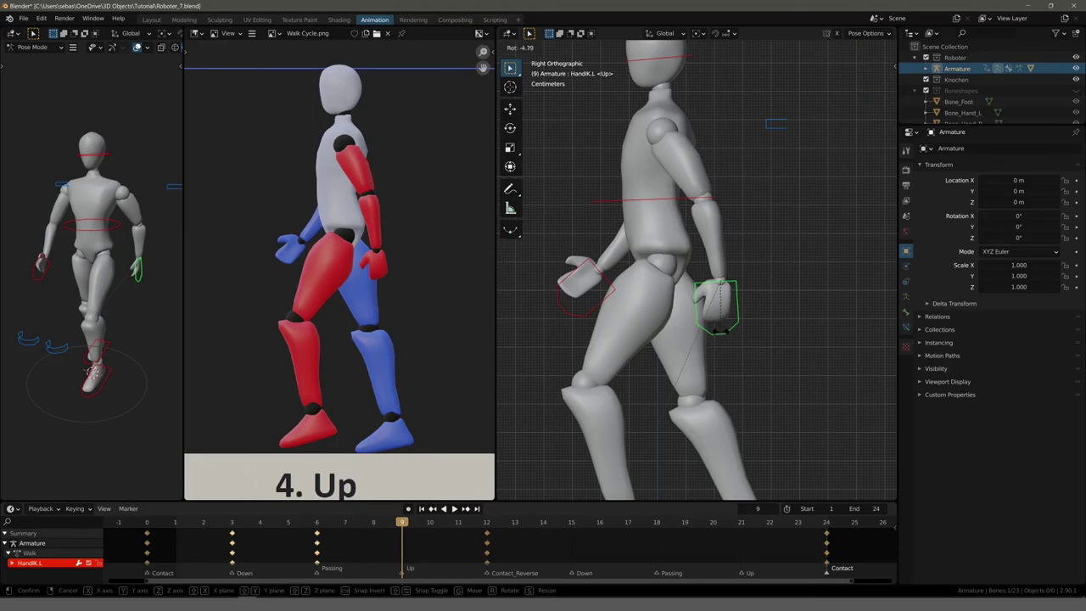
pyautogui.click(730, 333)
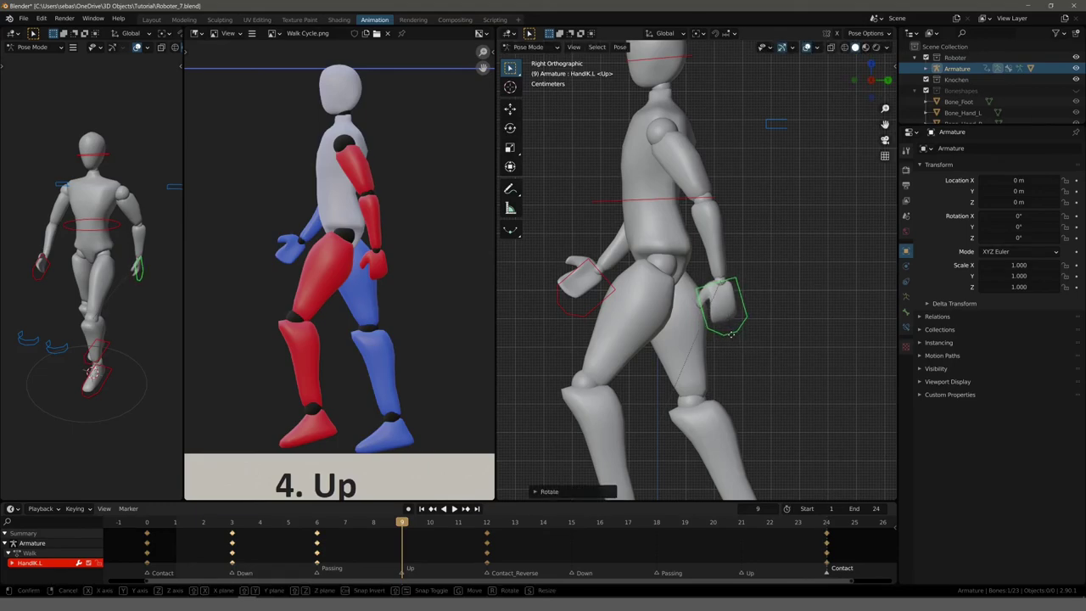
pyautogui.click(722, 340)
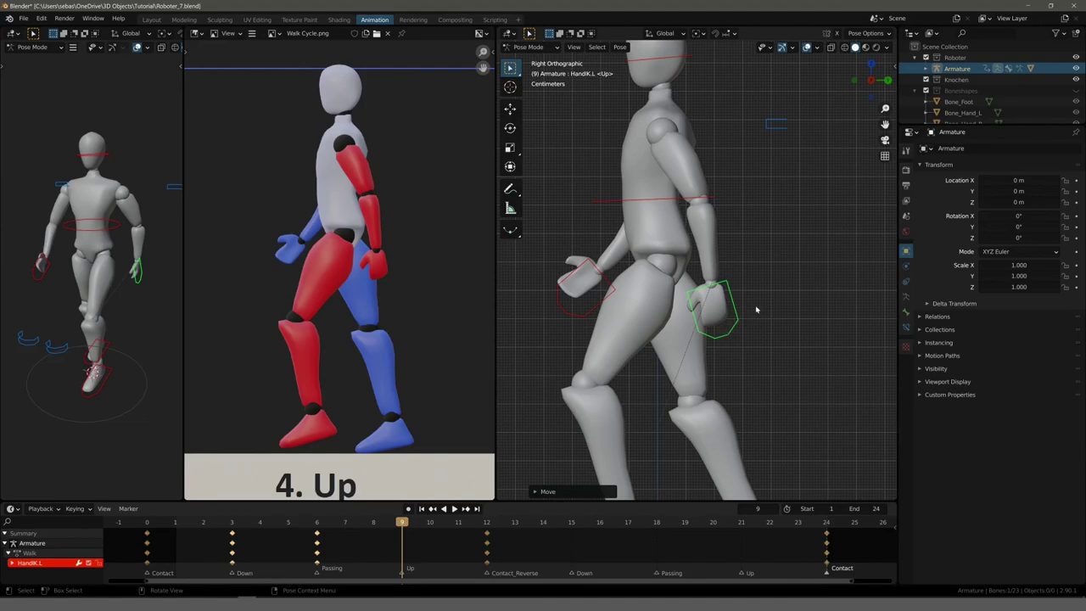
pyautogui.scroll(-2, 755, 310)
pyautogui.scroll(-1, 751, 306)
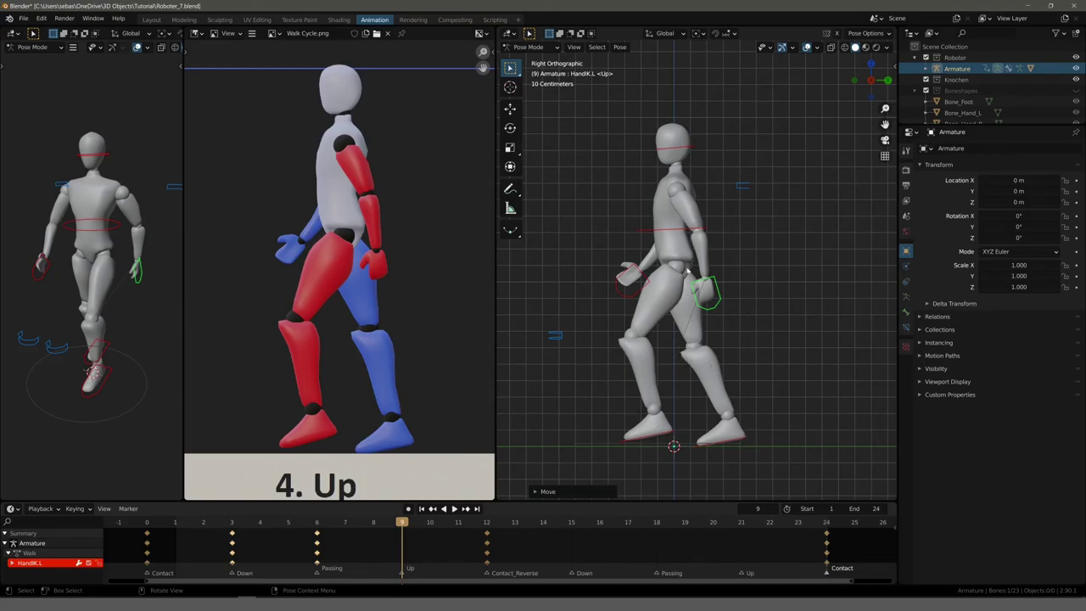
# Raise the Torso slightly along Z and rotate the FussIK.R right foot to tilt it
pyautogui.click(670, 231)
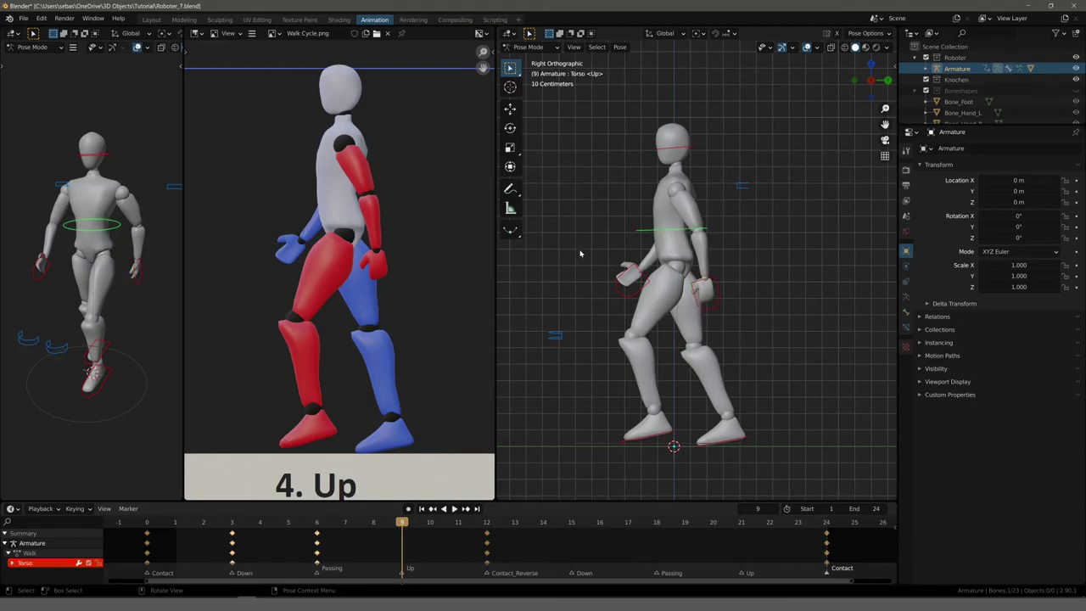
pyautogui.press('g')
pyautogui.press('z')
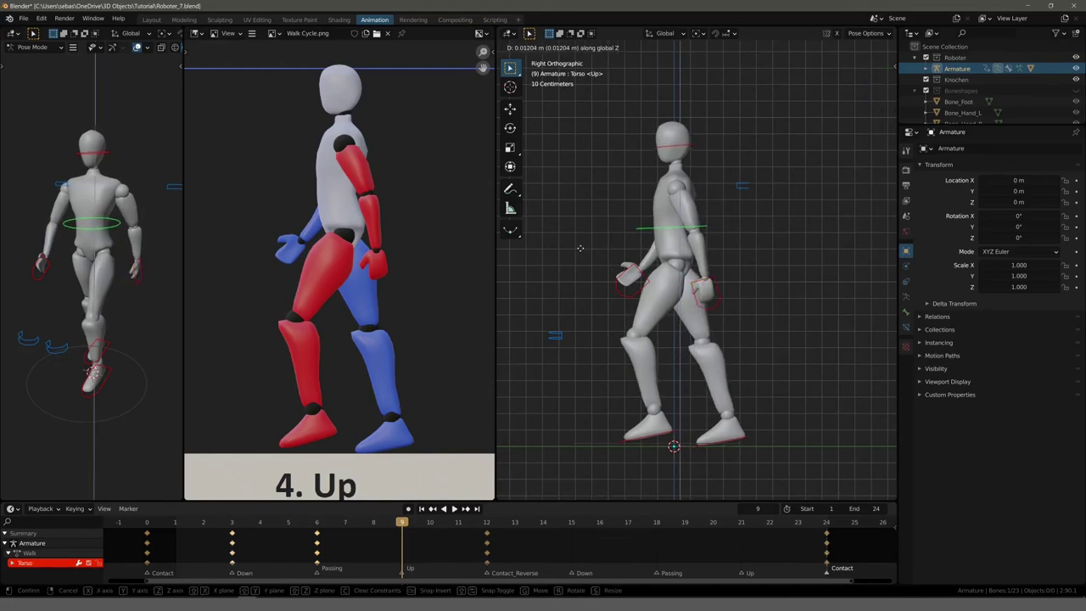
pyautogui.click(580, 245)
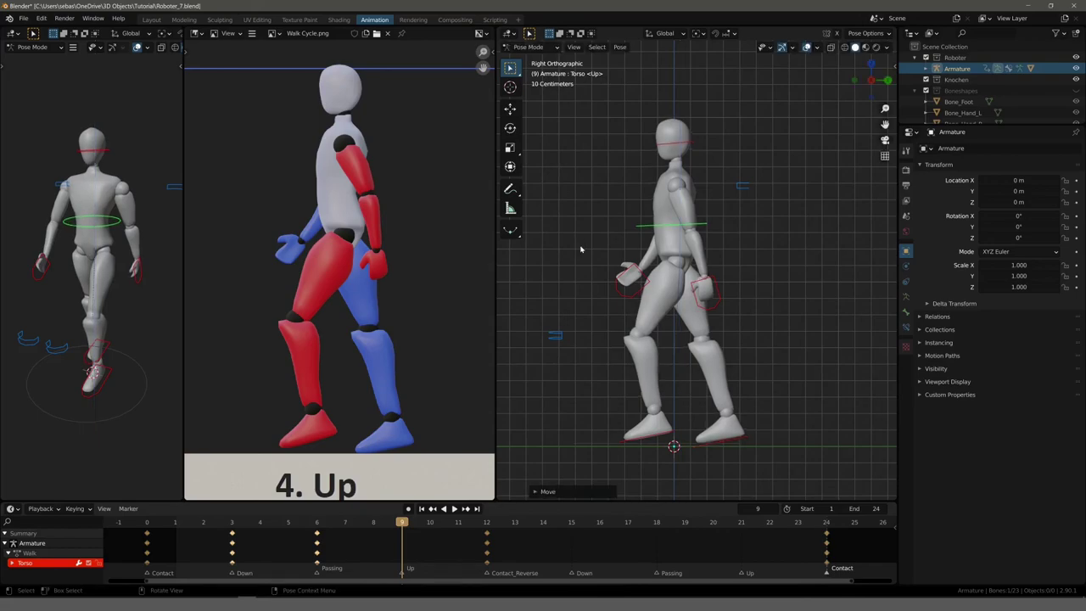
pyautogui.click(723, 436)
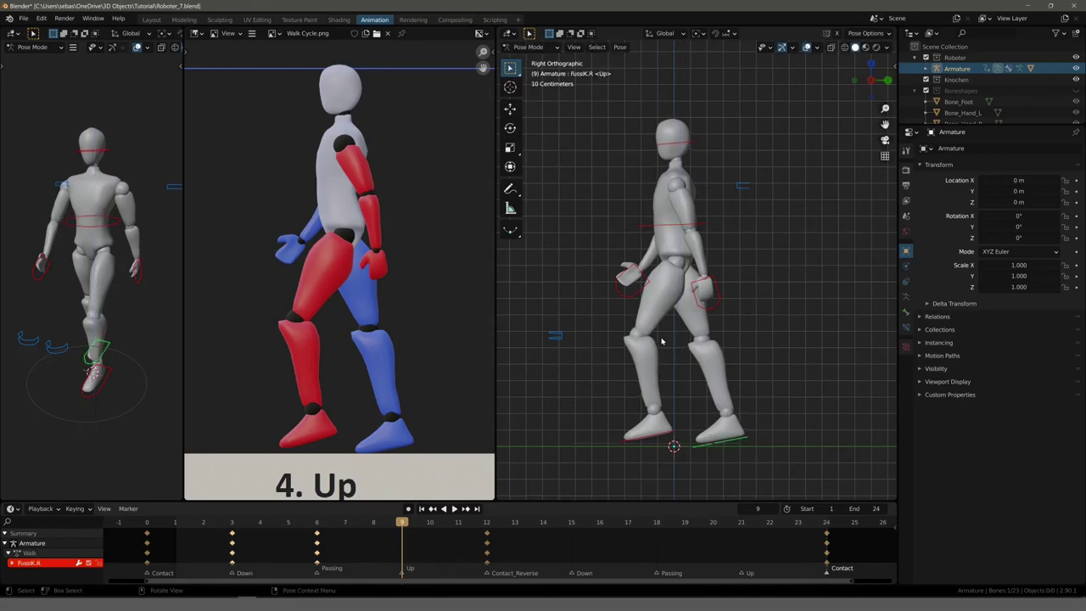
pyautogui.press('r')
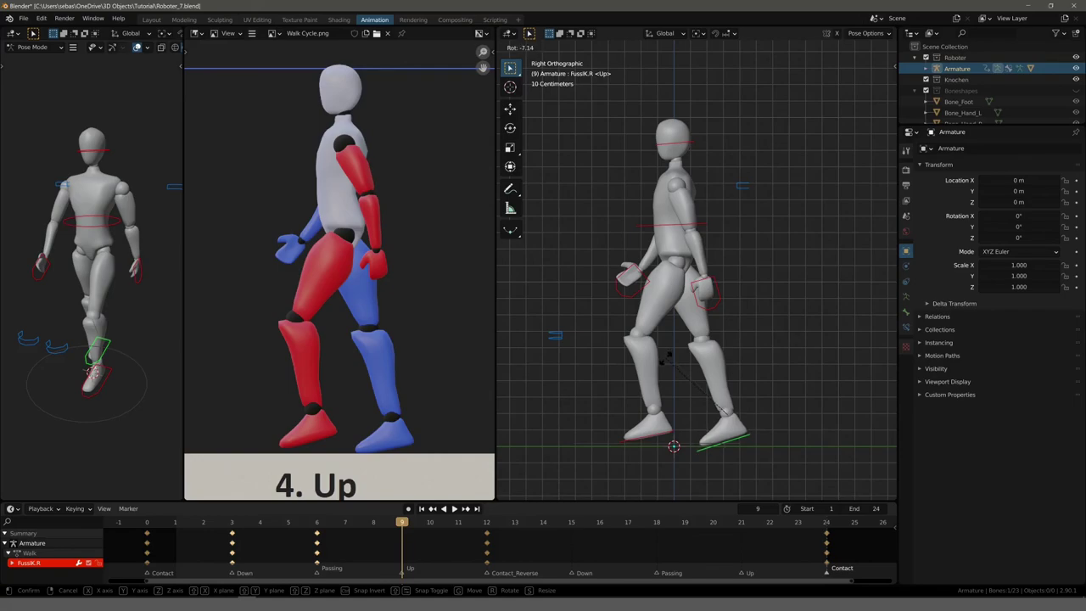
pyautogui.click(669, 355)
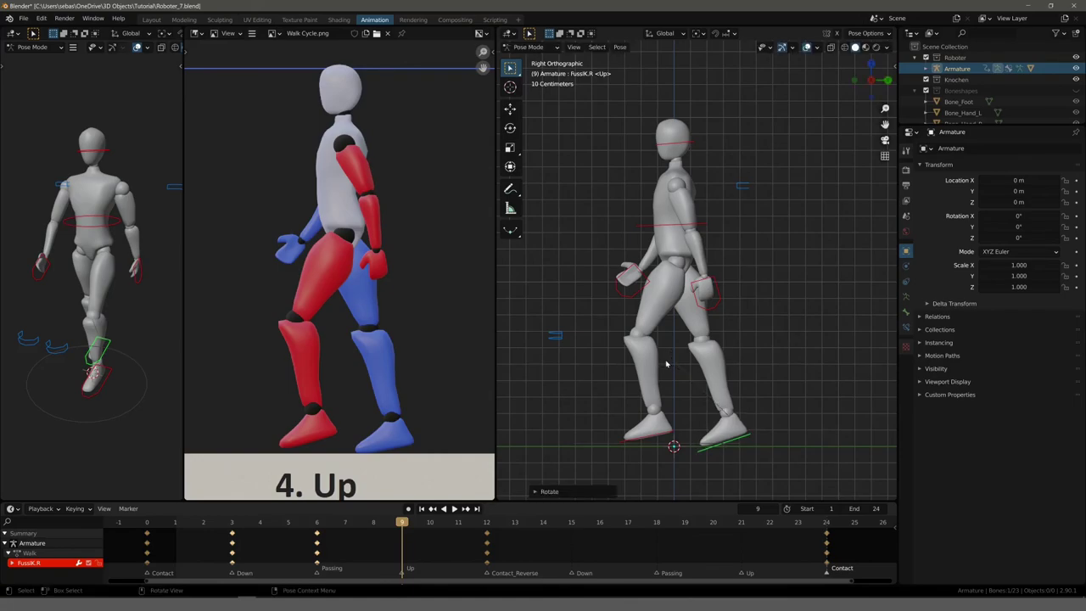
# Lift both HandIK controls vertically in two small passes to fine-tune their height
pyautogui.click(642, 278)
pyautogui.keyDown('shift'); pyautogui.click(703, 290); pyautogui.keyUp('shift')
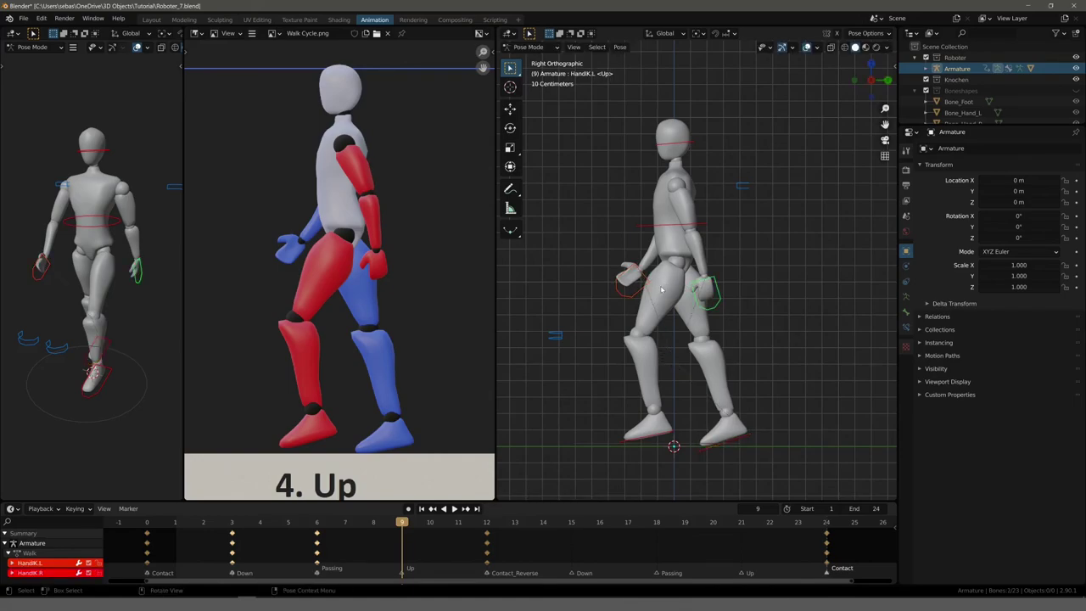
pyautogui.press('g')
pyautogui.press('z')
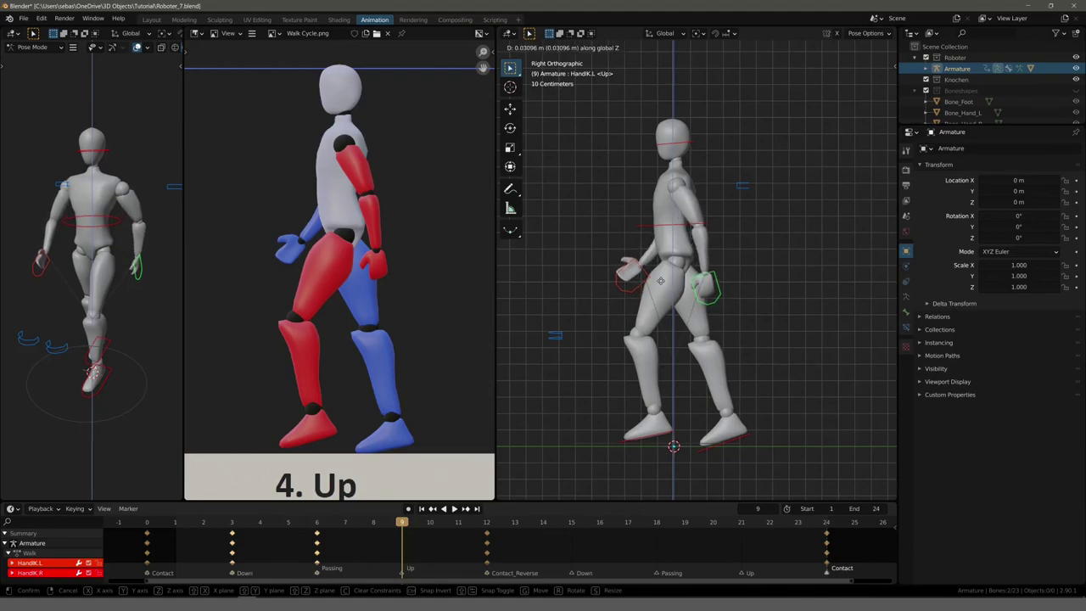
pyautogui.click(661, 283)
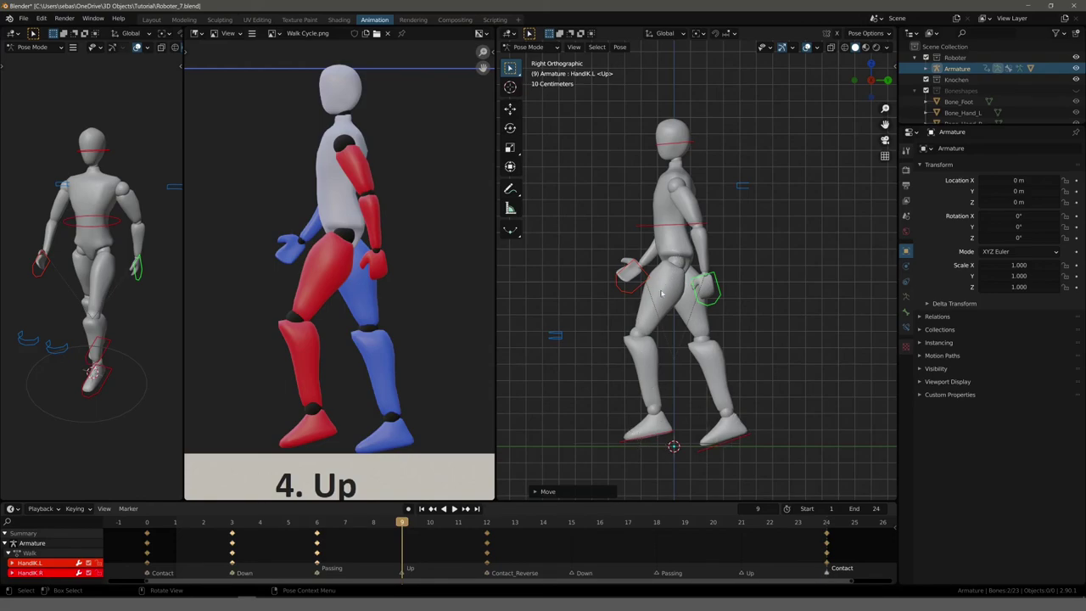
pyautogui.click(653, 437)
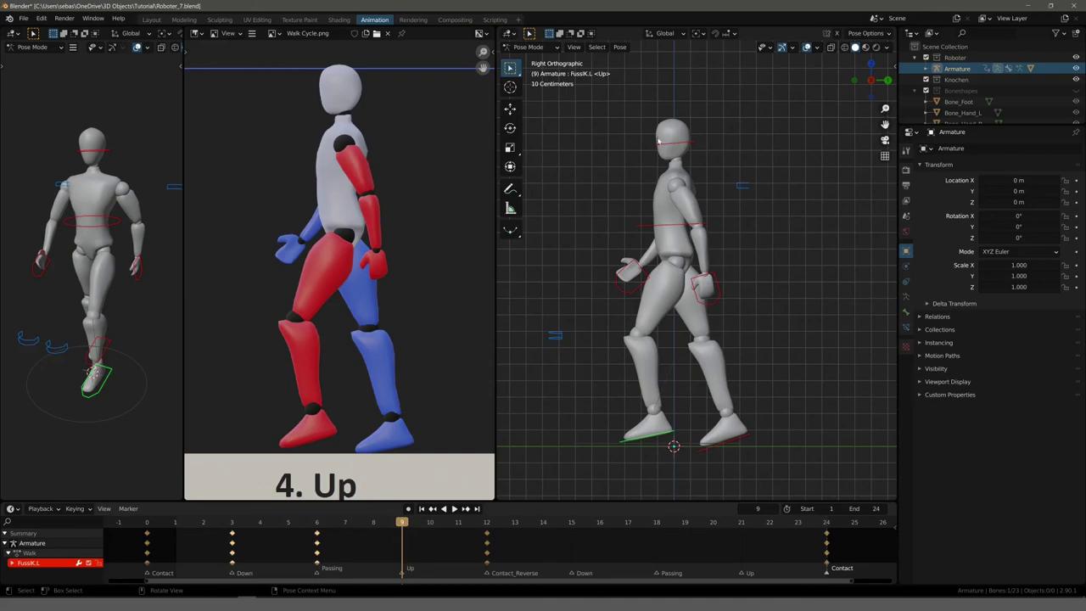
pyautogui.click(707, 297)
pyautogui.keyDown('shift'); pyautogui.click(627, 295); pyautogui.keyUp('shift')
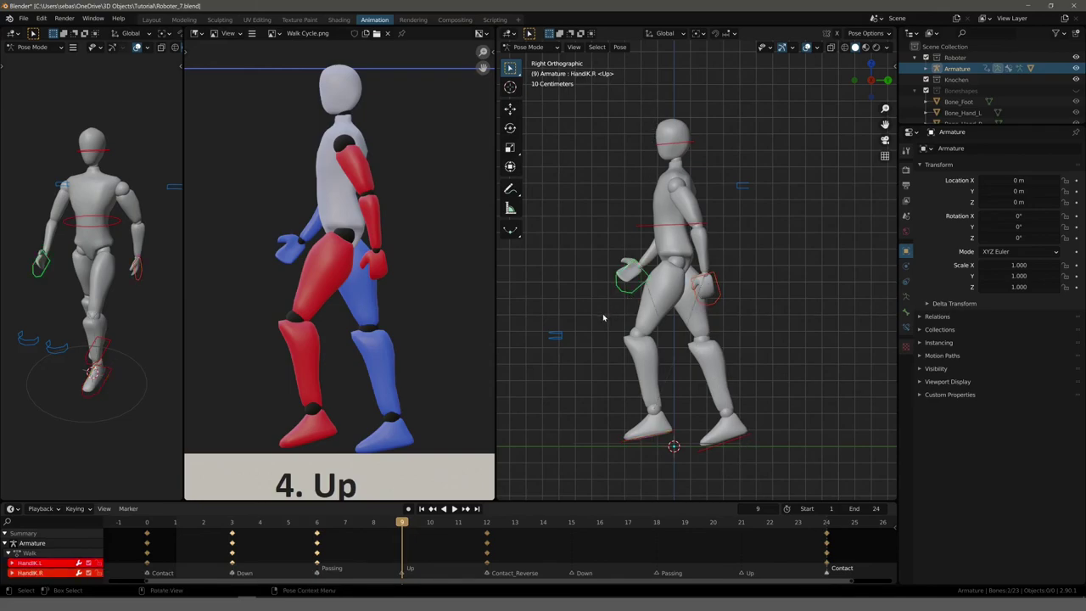
pyautogui.press('g')
pyautogui.press('z')
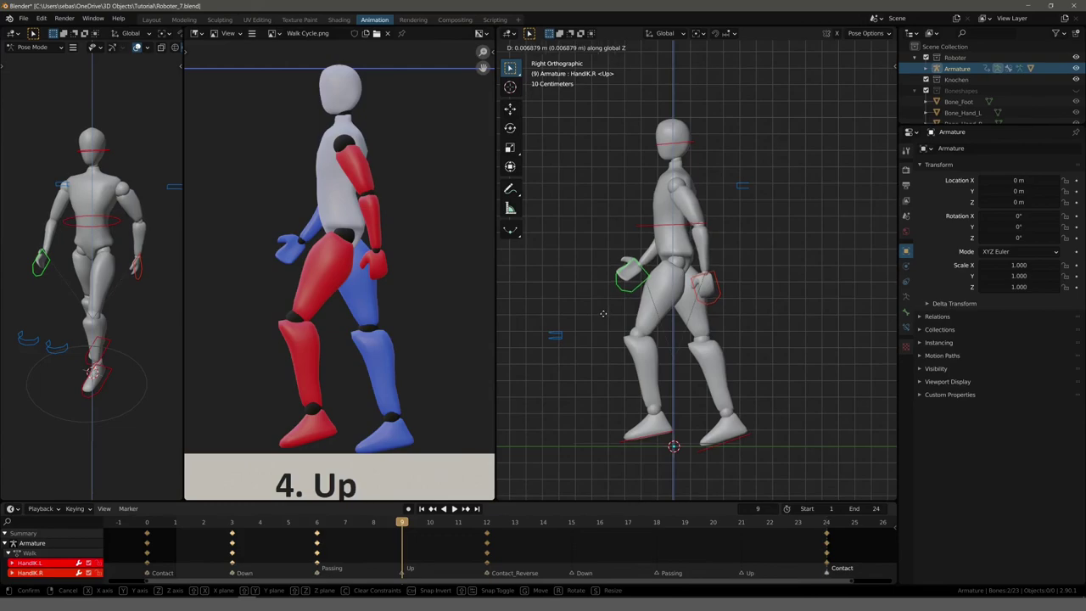
pyautogui.click(602, 313)
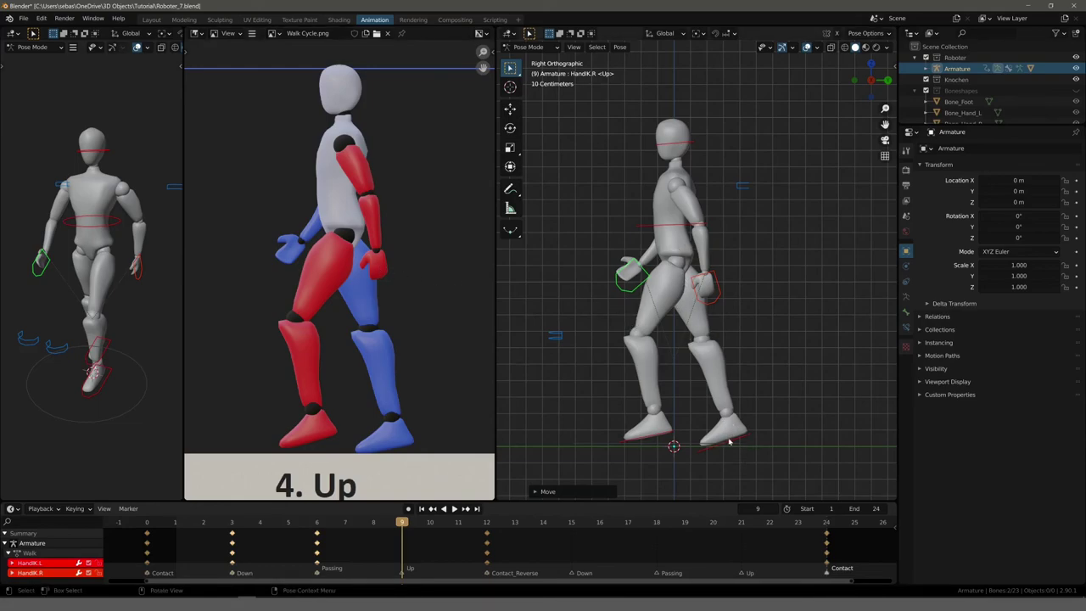
pyautogui.click(664, 227)
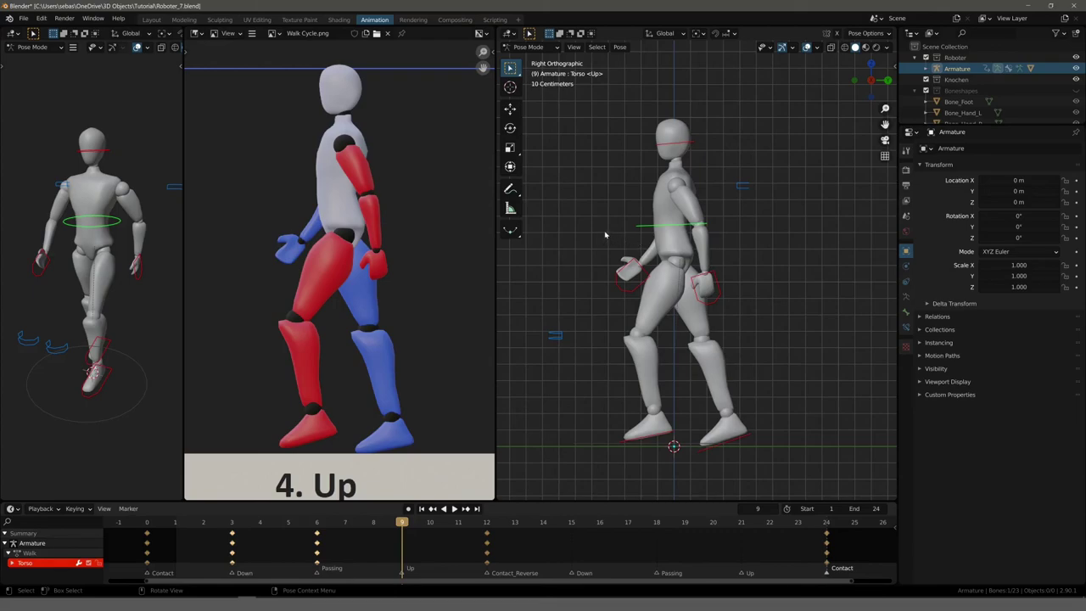
# Keyframe all bones at frame 9, then play and scrub the timeline through frames 0–10
pyautogui.press('a')
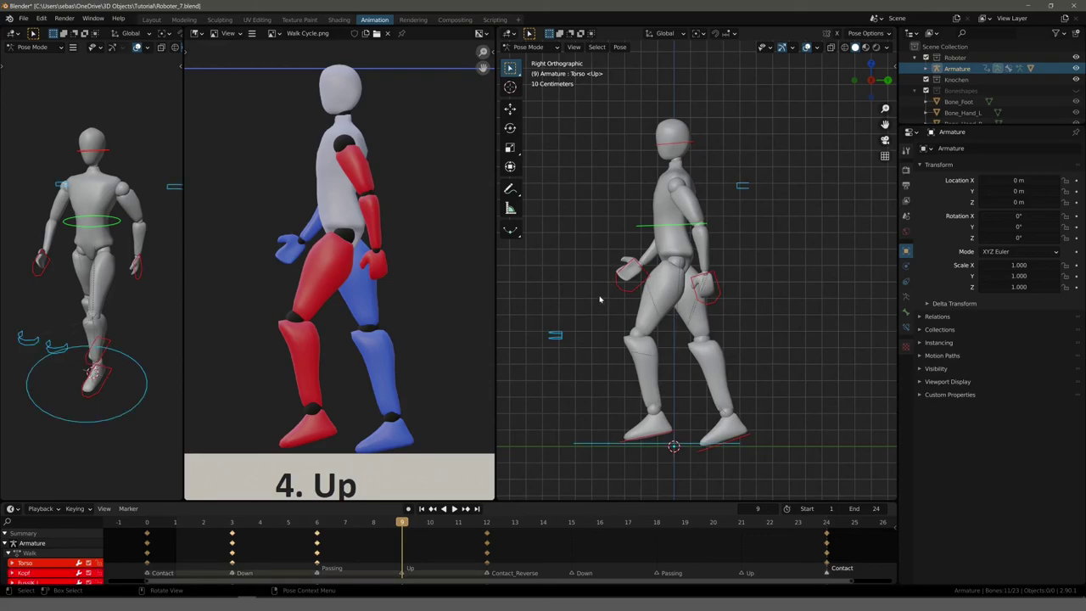
pyautogui.press('i')
pyautogui.click(598, 297)
pyautogui.press('space')
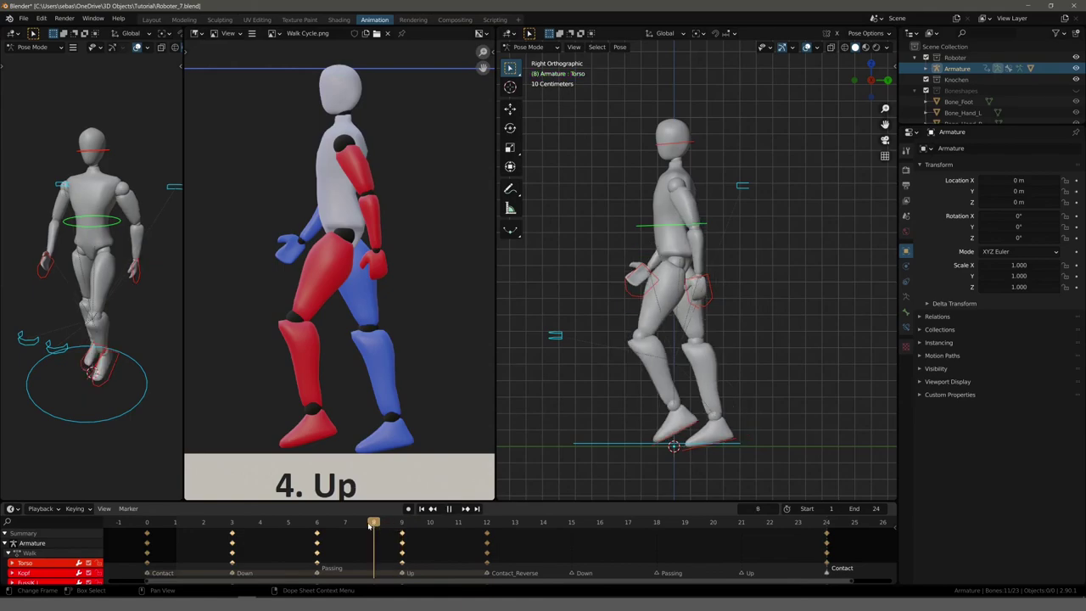
pyautogui.moveTo(259, 526)
pyautogui.mouseDown()
pyautogui.moveTo(177, 531)
pyautogui.moveTo(312, 541)
pyautogui.moveTo(149, 532)
pyautogui.moveTo(309, 550)
pyautogui.mouseUp()
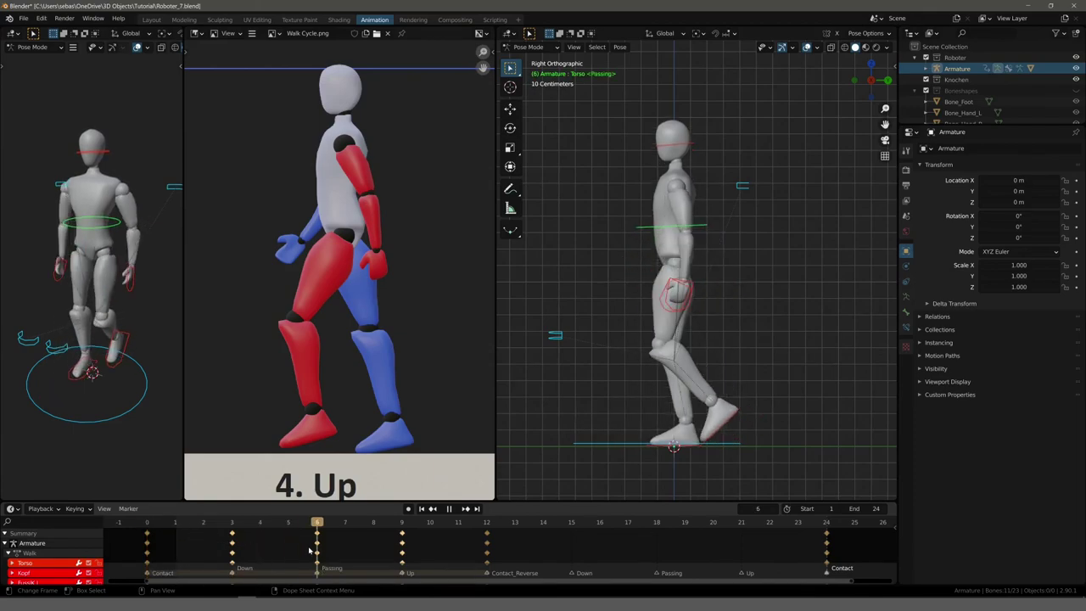
pyautogui.moveTo(325, 551)
pyautogui.mouseDown()
pyautogui.moveTo(486, 564)
pyautogui.moveTo(147, 562)
pyautogui.moveTo(373, 562)
pyautogui.moveTo(452, 578)
pyautogui.moveTo(147, 559)
pyautogui.moveTo(315, 563)
pyautogui.moveTo(146, 560)
pyautogui.moveTo(291, 561)
pyautogui.moveTo(146, 560)
pyautogui.moveTo(227, 559)
pyautogui.mouseUp()
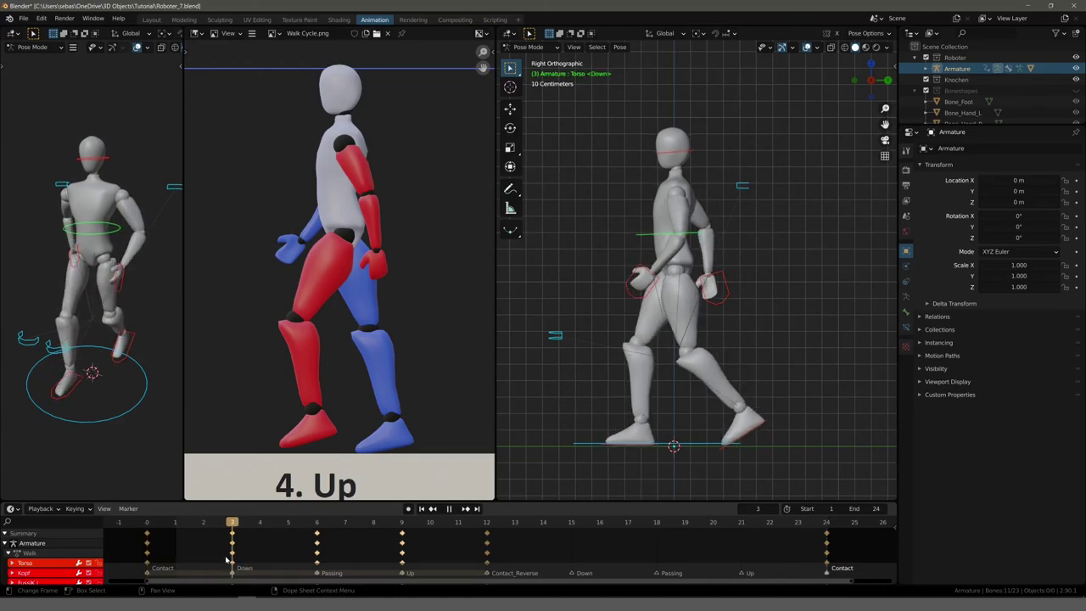
# Shift the Torso slightly and keyframe it at the Down pose, frame 3
pyautogui.click(653, 238)
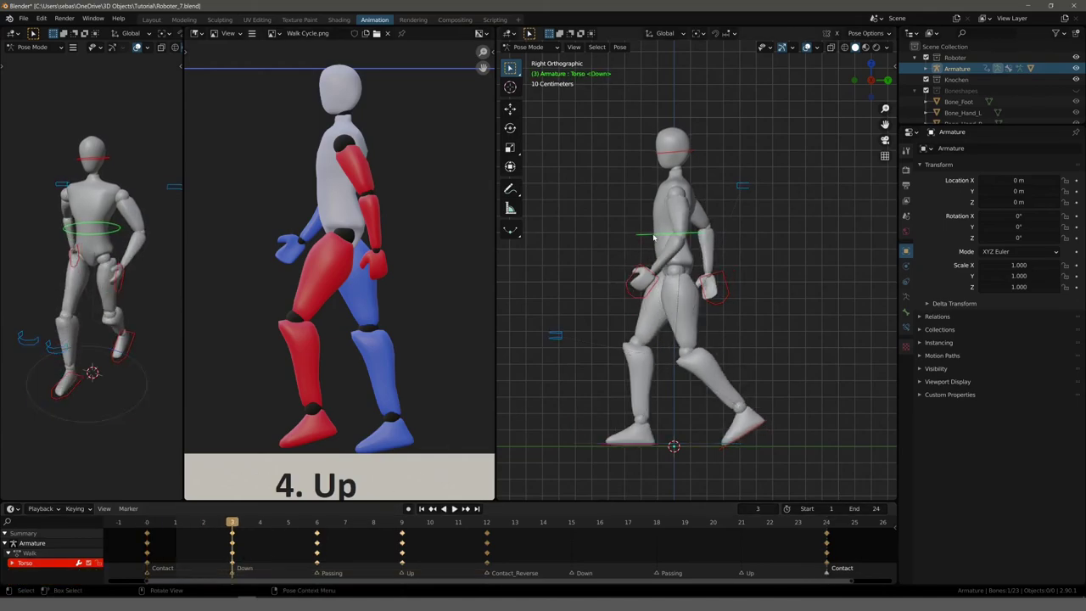
pyautogui.press('g')
pyautogui.click(613, 256)
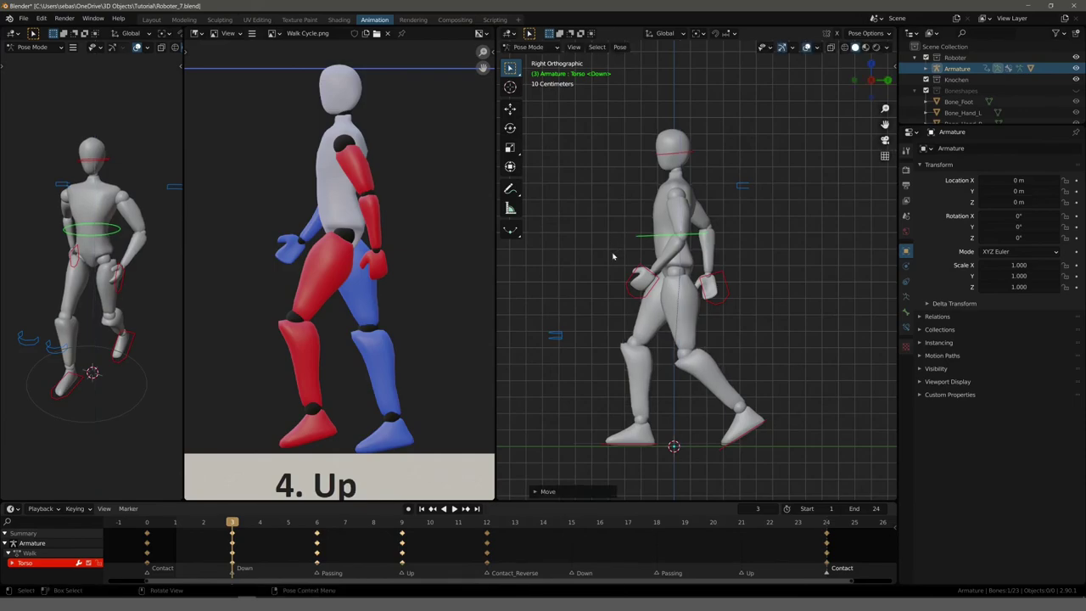
pyautogui.press('i')
pyautogui.click(594, 211)
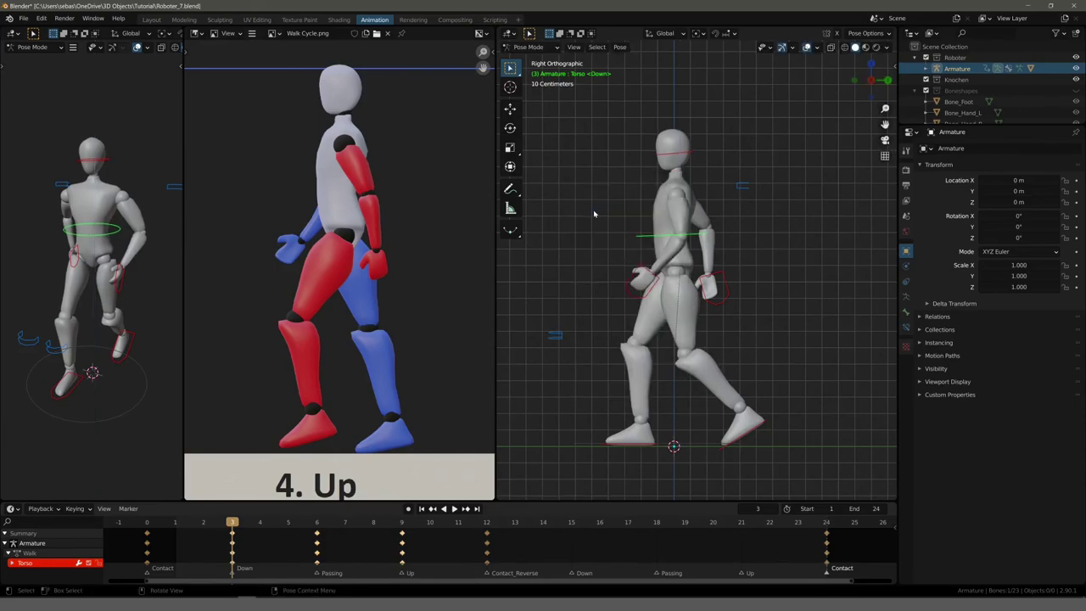
# At the Passing pose, move the Torso to a new position and keyframe it
pyautogui.press('space')
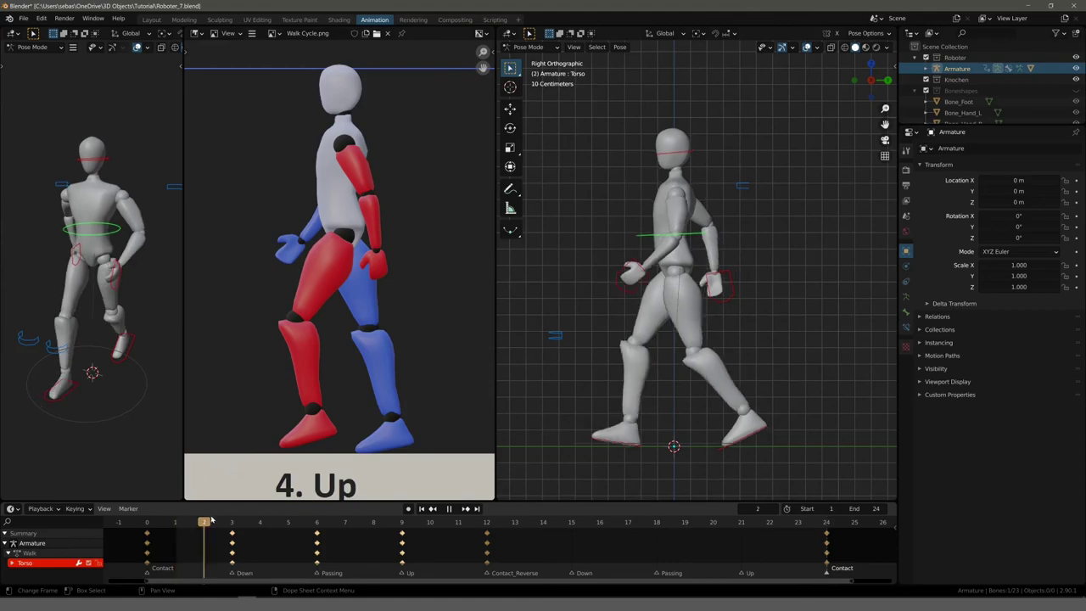
pyautogui.moveTo(321, 521)
pyautogui.mouseDown()
pyautogui.moveTo(400, 524)
pyautogui.moveTo(218, 522)
pyautogui.moveTo(399, 532)
pyautogui.moveTo(161, 524)
pyautogui.moveTo(315, 523)
pyautogui.moveTo(259, 524)
pyautogui.moveTo(318, 533)
pyautogui.mouseUp()
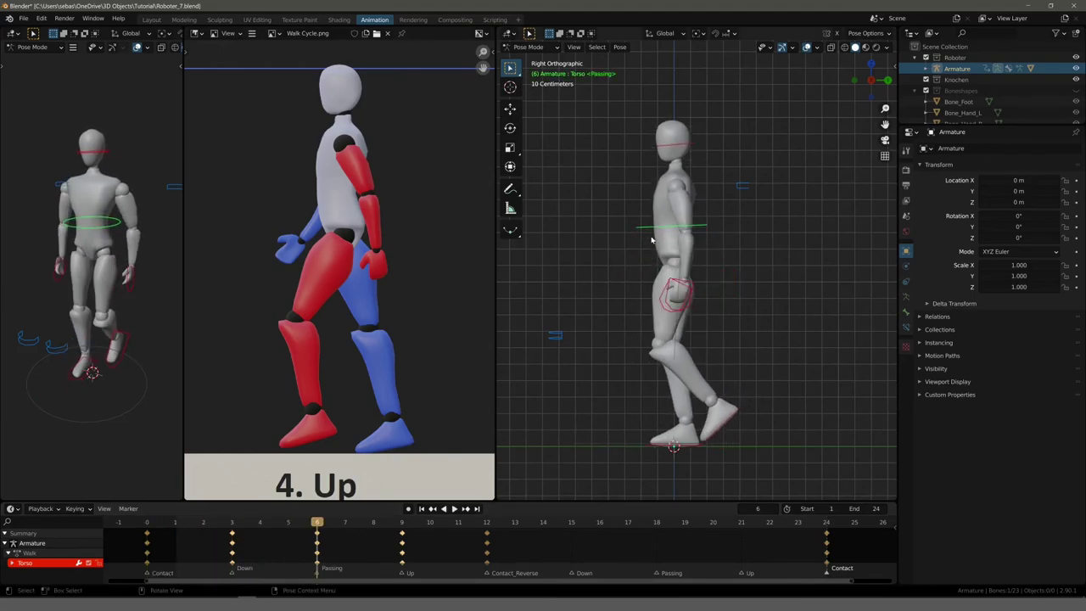
pyautogui.press('g')
pyautogui.click(618, 229)
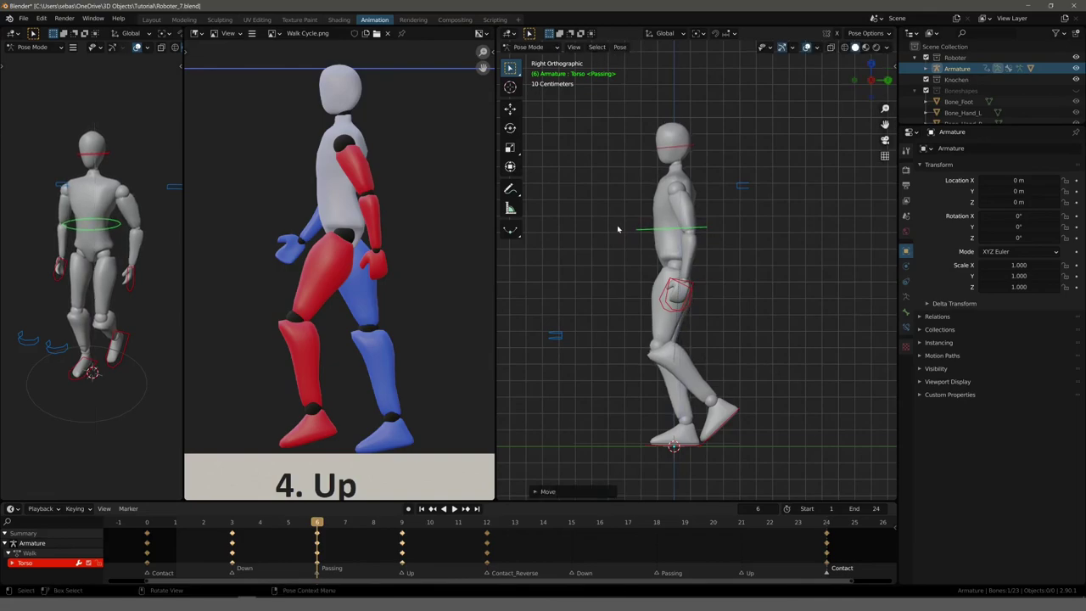
pyautogui.press('i')
pyautogui.click(594, 311)
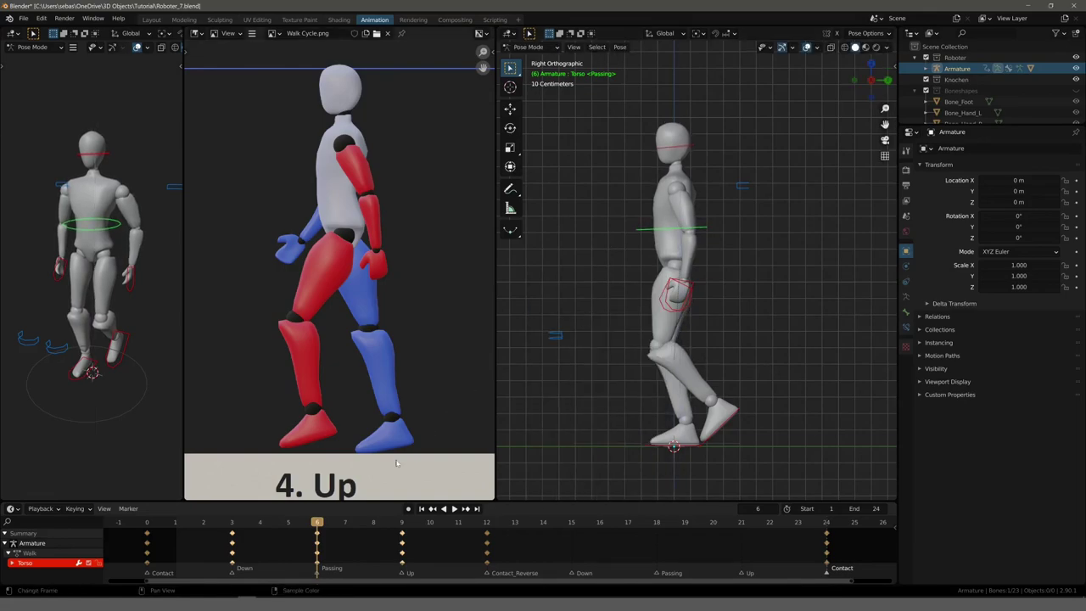
# Play the animation and scrub frames 0–9 to review the torso motion
pyautogui.click(201, 523)
pyautogui.press('space')
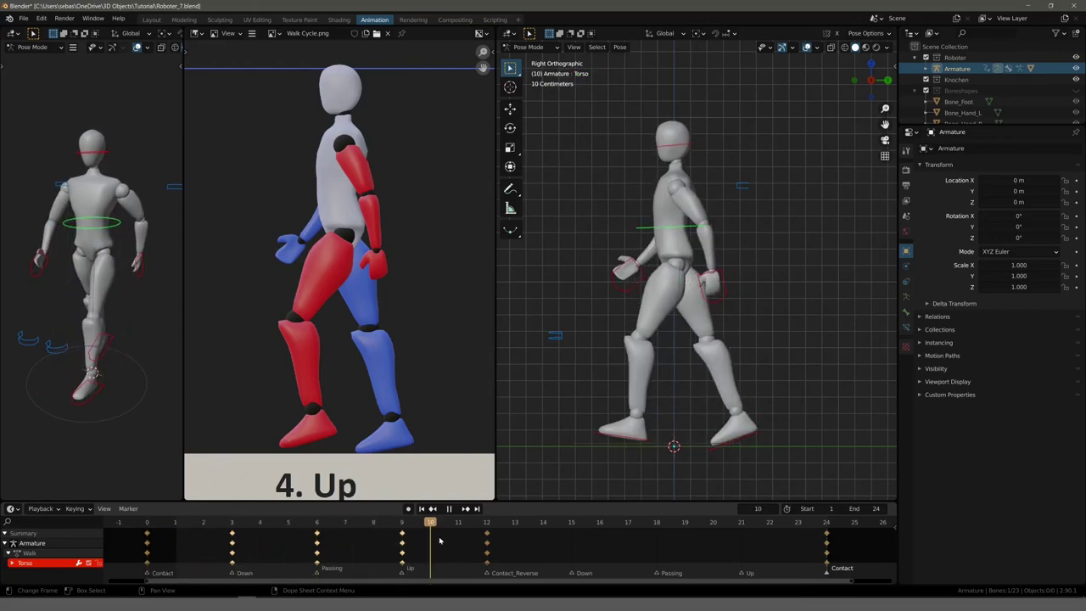
pyautogui.moveTo(391, 535)
pyautogui.mouseDown()
pyautogui.moveTo(305, 532)
pyautogui.moveTo(400, 533)
pyautogui.moveTo(152, 531)
pyautogui.moveTo(460, 544)
pyautogui.moveTo(333, 545)
pyautogui.mouseUp()
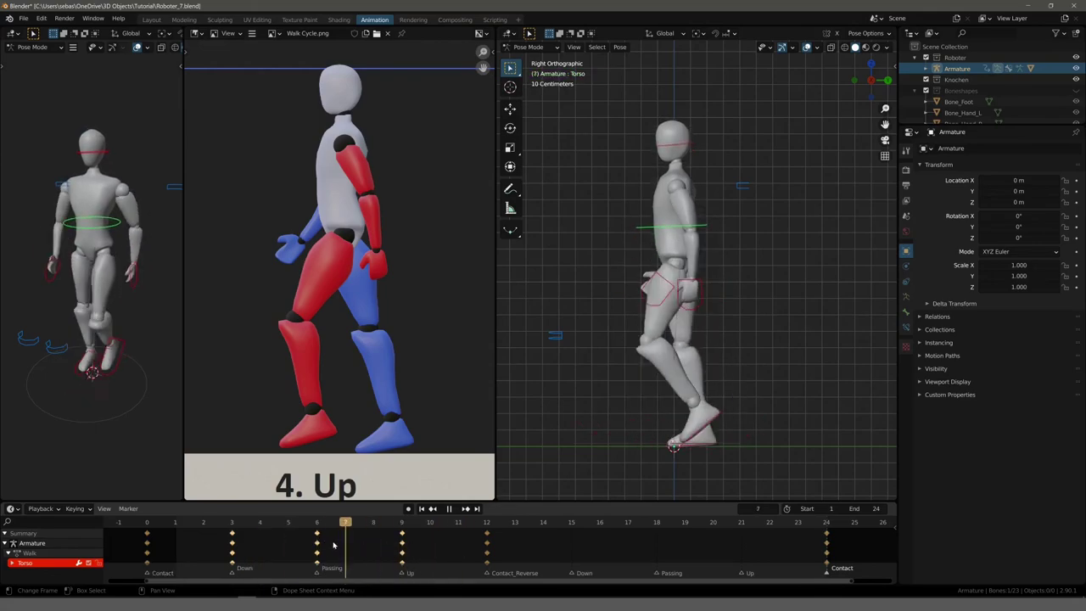
pyautogui.press('Escape')
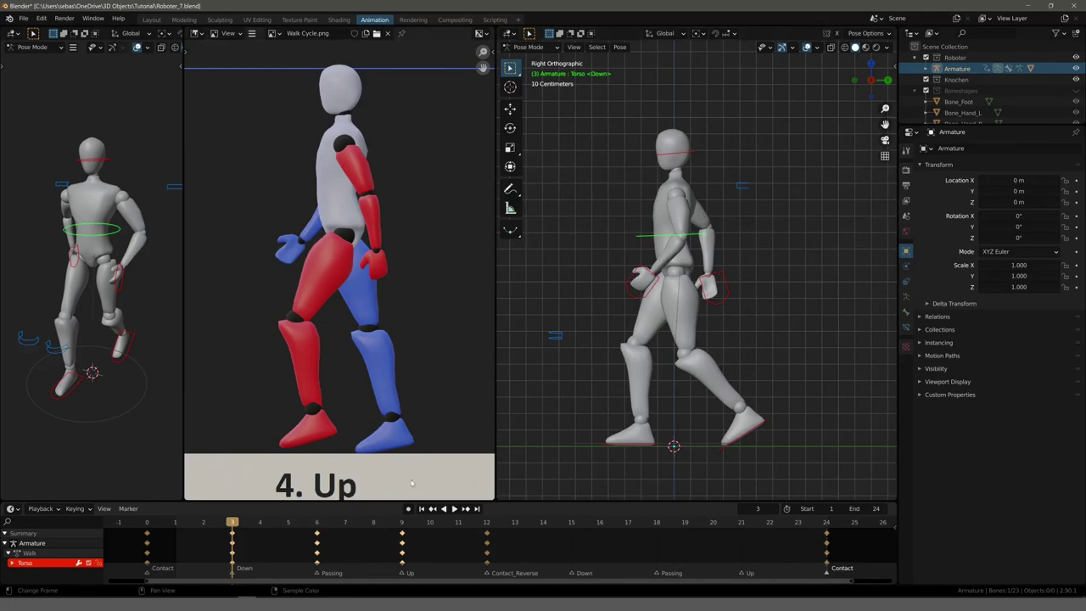
pyautogui.press('space')
pyautogui.moveTo(229, 527)
pyautogui.mouseDown()
pyautogui.moveTo(145, 526)
pyautogui.moveTo(475, 557)
pyautogui.mouseUp()
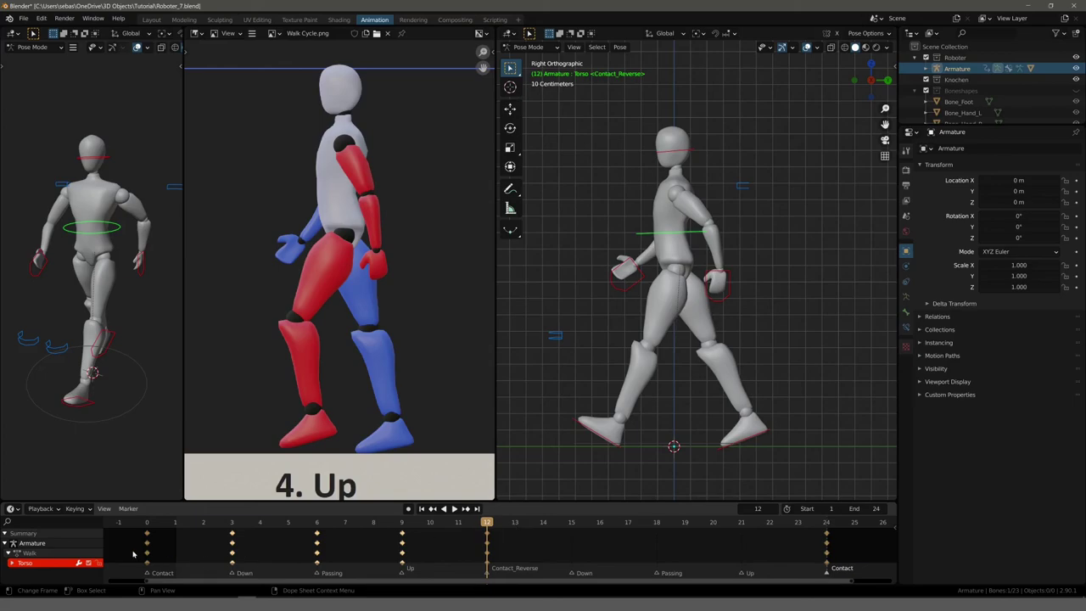
# Copy the frame 3–9 Dope Sheet keys for all bones
pyautogui.click(231, 533)
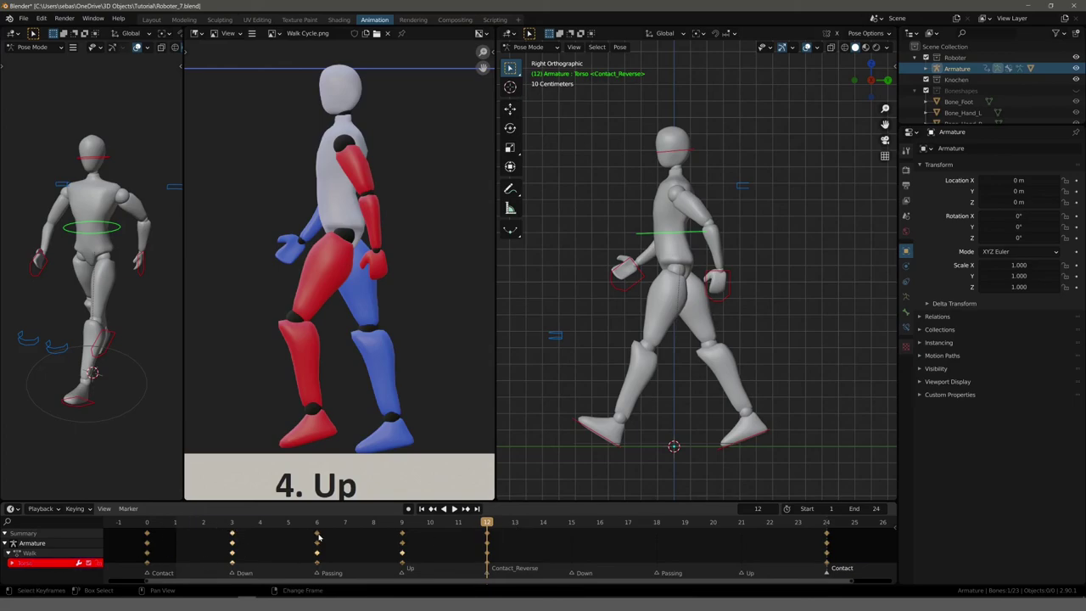
pyautogui.click(402, 533)
pyautogui.rightClick(317, 536)
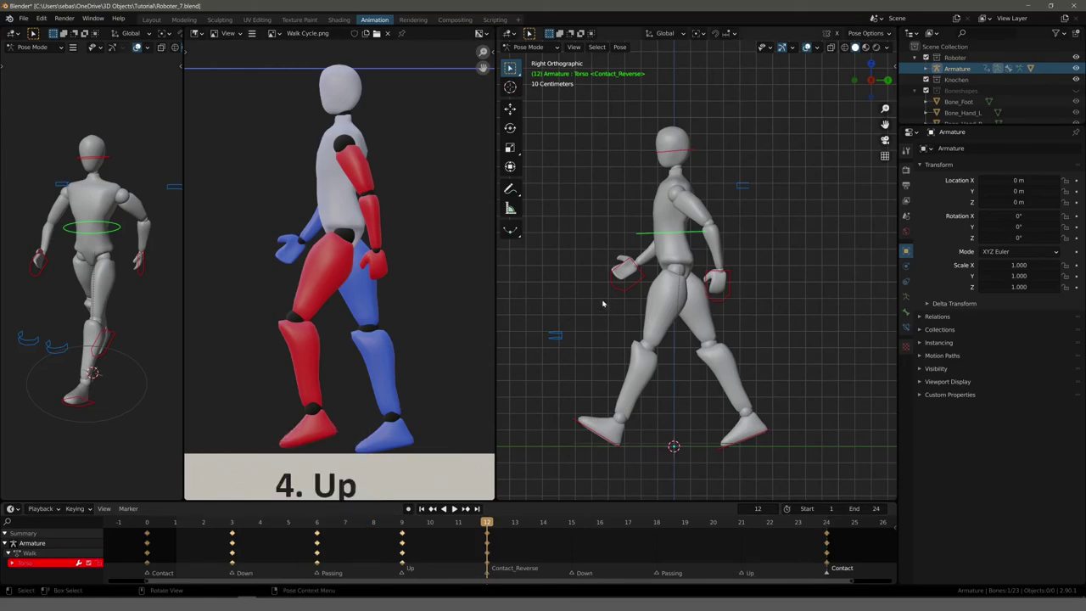
pyautogui.press('a')
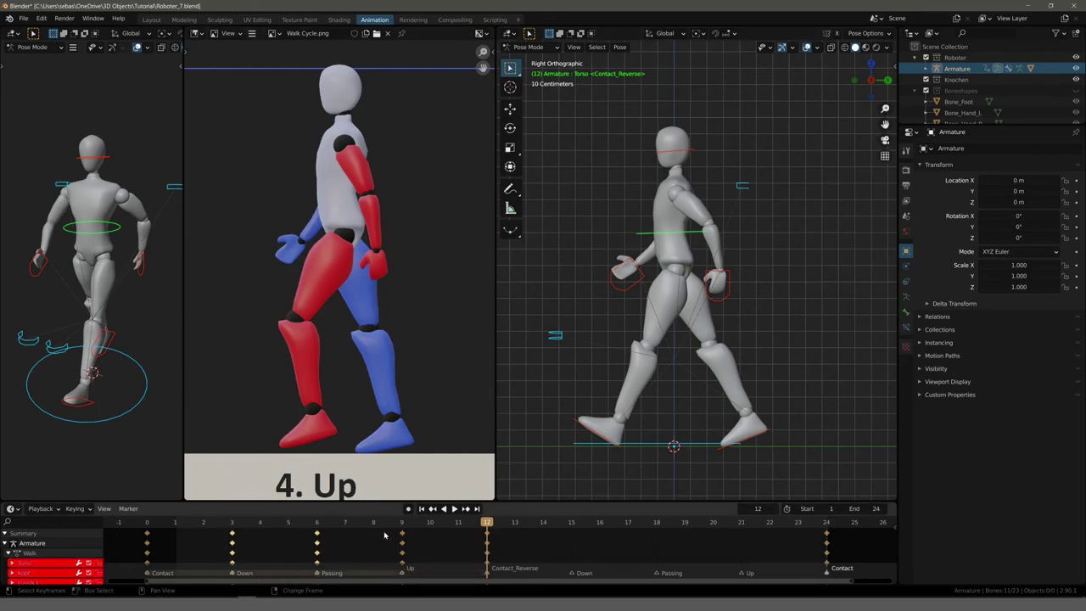
pyautogui.rightClick(337, 540)
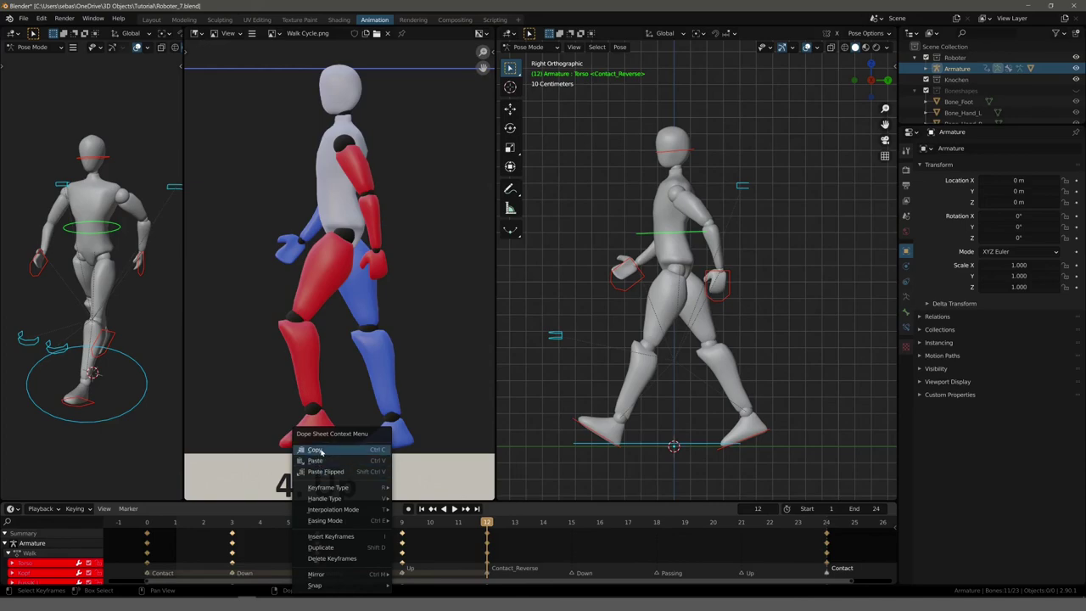
pyautogui.click(315, 451)
# Paste the copied keys flipped at frame 15, then play the full cycle
pyautogui.click(571, 521)
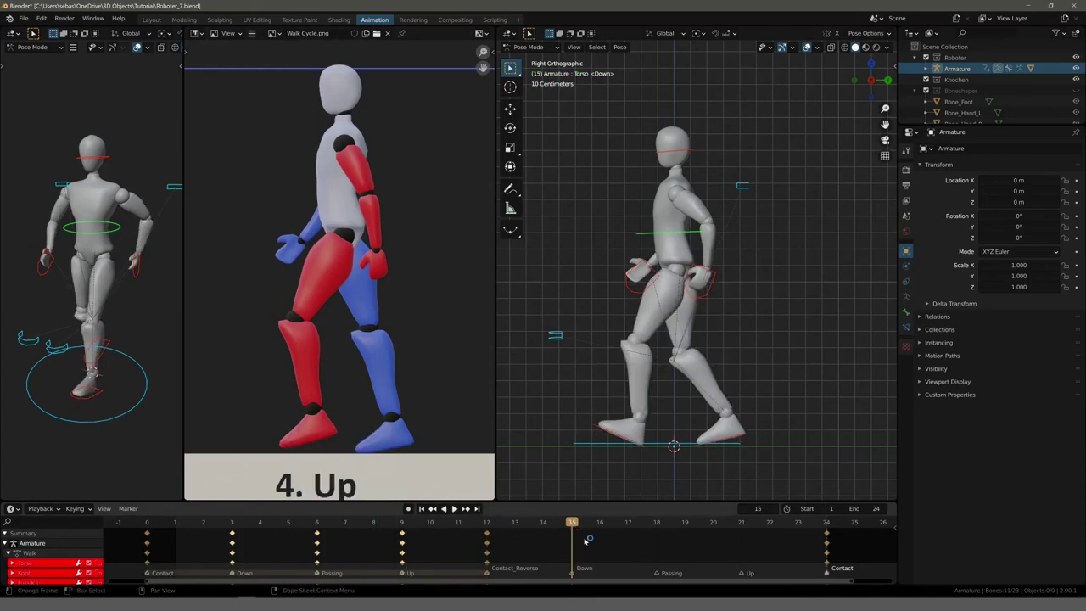
pyautogui.rightClick(585, 541)
pyautogui.click(570, 474)
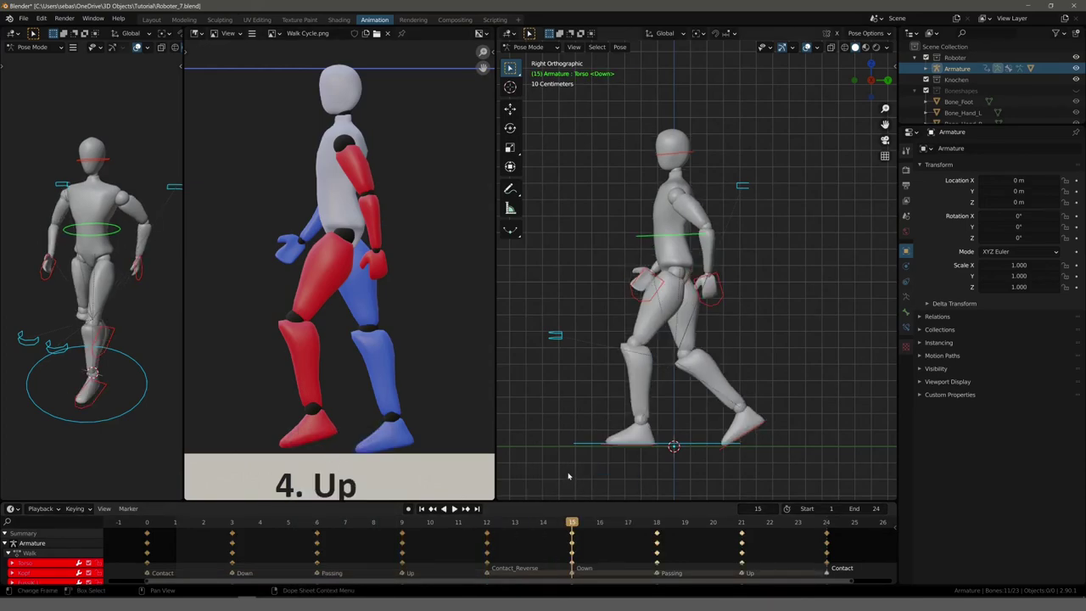
pyautogui.press('space')
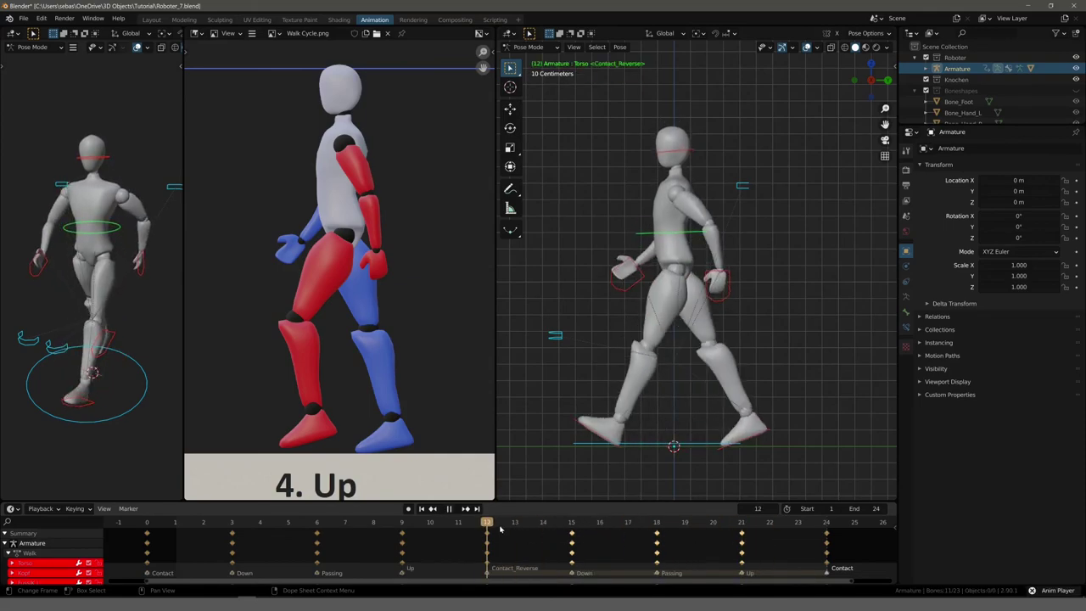
# Orbit to a three-quarter view while the walk cycle plays, then stop at frame 19
pyautogui.moveTo(594, 388)
pyautogui.mouseDown(button='middle')
pyautogui.moveTo(691, 404)
pyautogui.moveTo(670, 390)
pyautogui.mouseUp(button='middle')
pyautogui.scroll(-3, 657, 388)
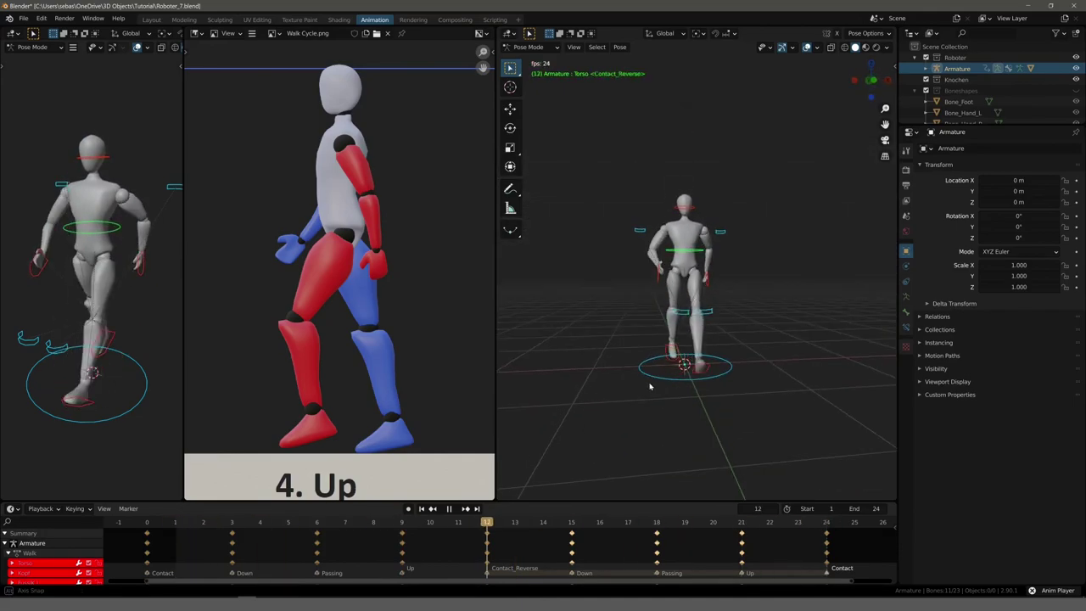
pyautogui.moveTo(650, 387); pyautogui.dragTo(638, 395, button='middle')
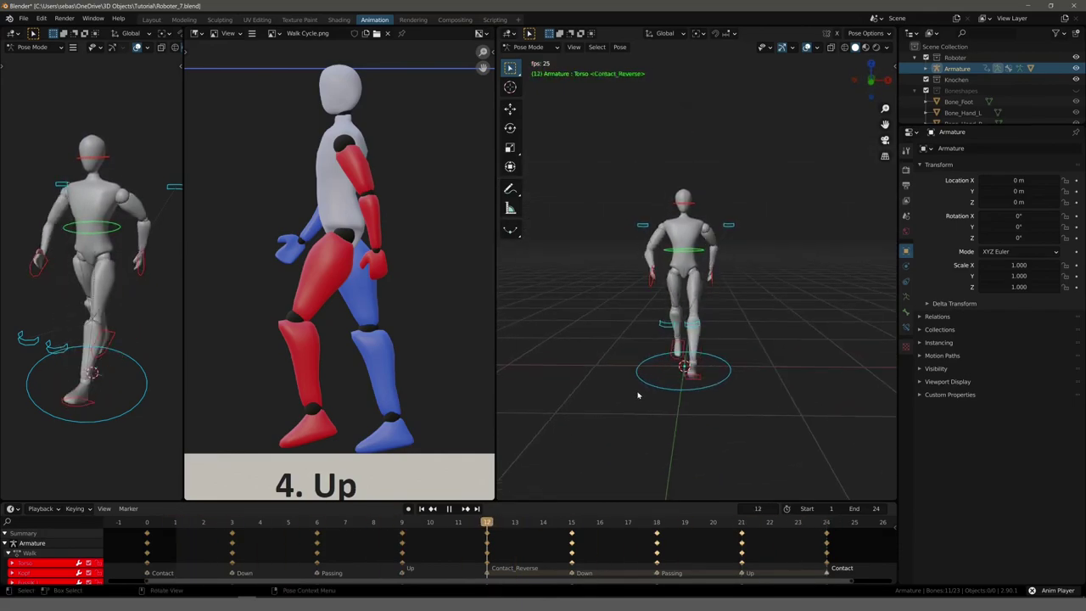
pyautogui.moveTo(579, 376); pyautogui.dragTo(586, 368, button='middle')
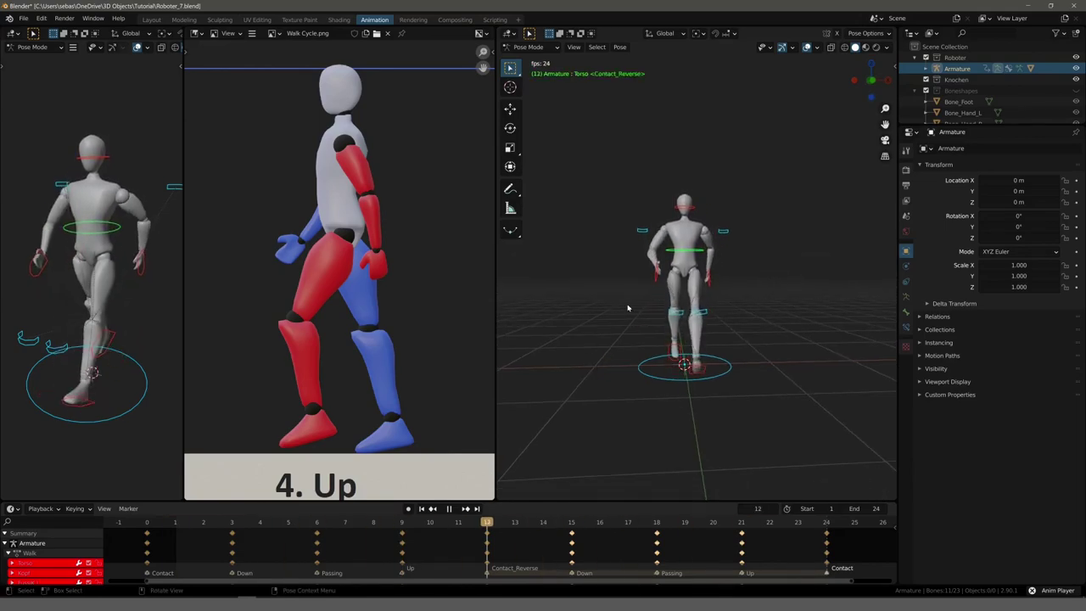
pyautogui.moveTo(615, 344)
pyautogui.mouseDown(button='middle')
pyautogui.moveTo(502, 364)
pyautogui.moveTo(617, 354)
pyautogui.mouseUp(button='middle')
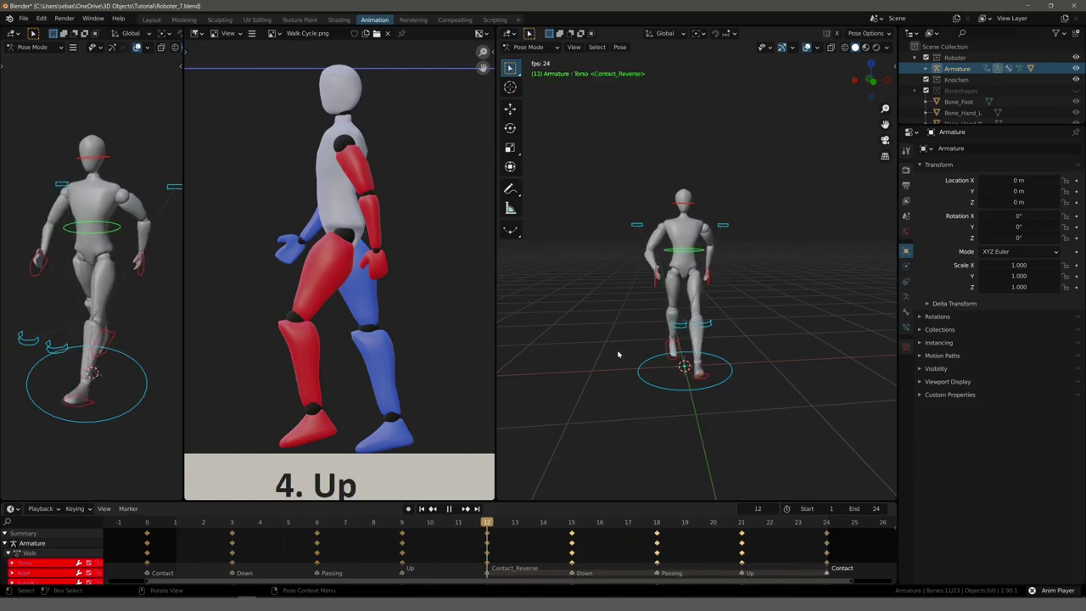
pyautogui.press('space')
# Move the ElbogenIK.R elbow control at frame 19, then switch to Front Orthographic view
pyautogui.click(636, 224)
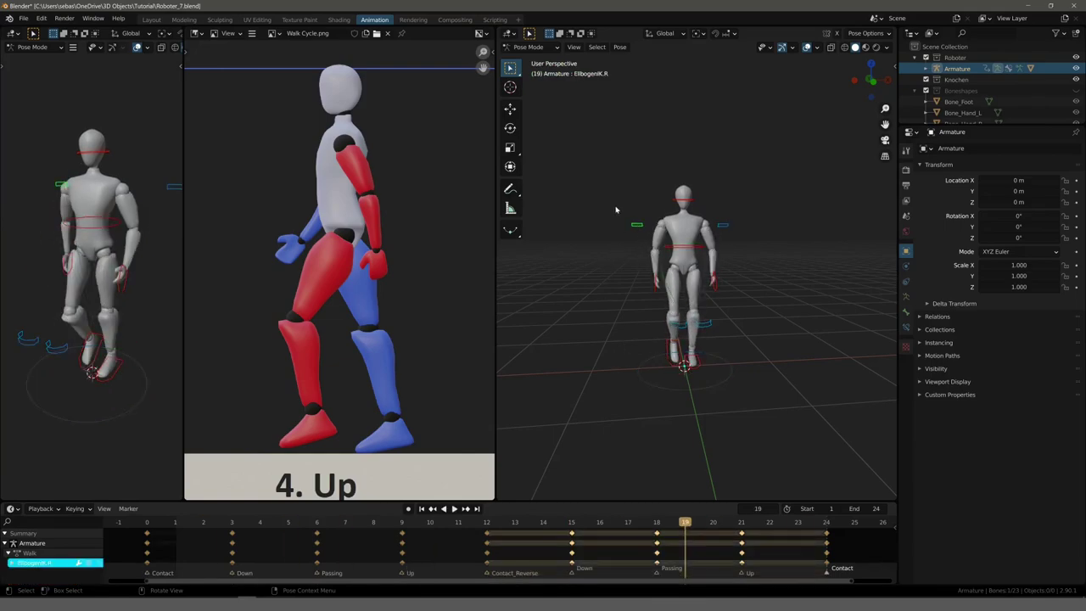
pyautogui.moveTo(615, 210)
pyautogui.mouseDown(button='middle')
pyautogui.moveTo(624, 243)
pyautogui.moveTo(670, 293)
pyautogui.mouseUp(button='middle')
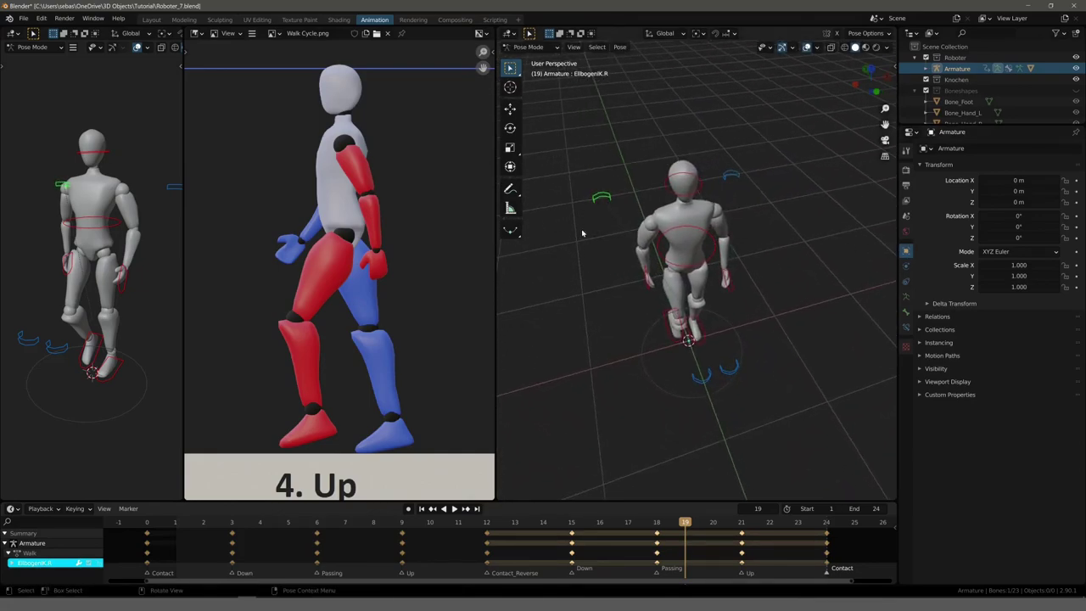
pyautogui.press('g')
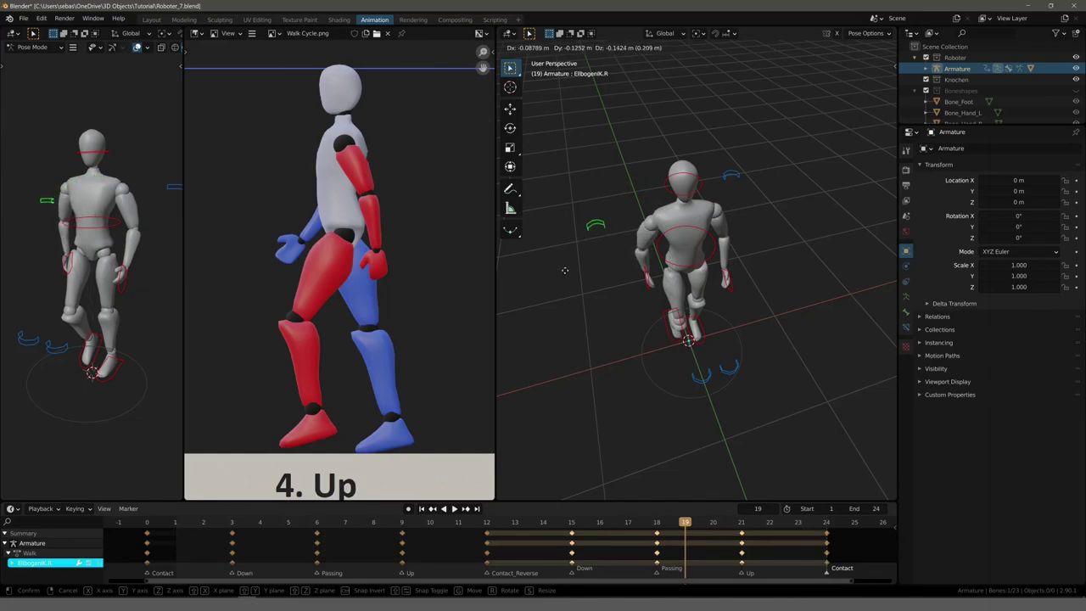
pyautogui.click(611, 243)
pyautogui.moveTo(611, 242); pyautogui.dragTo(591, 220, button='middle')
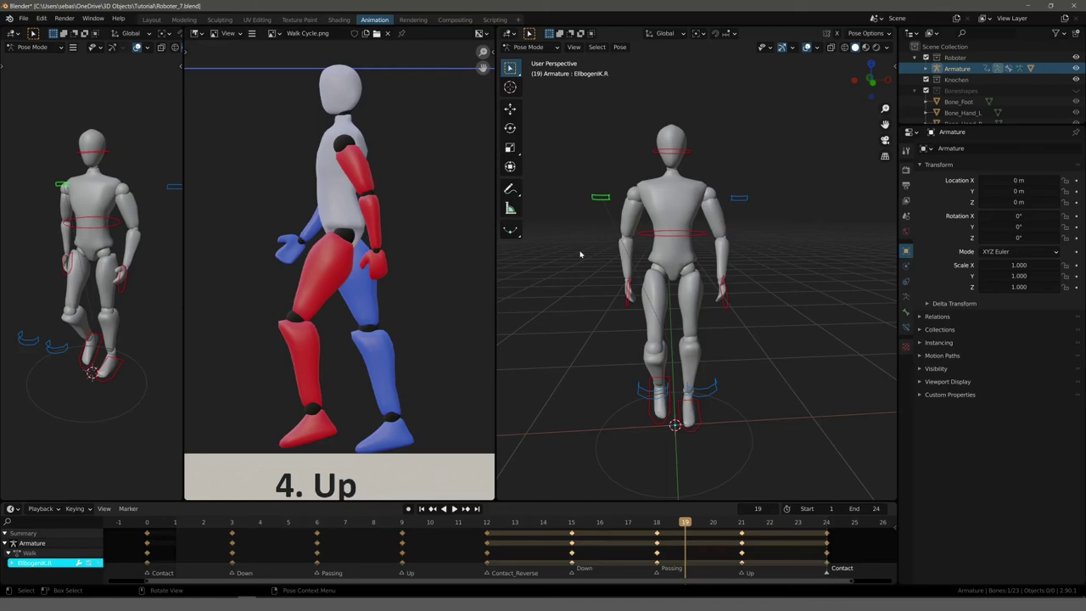
pyautogui.press('KP_1')
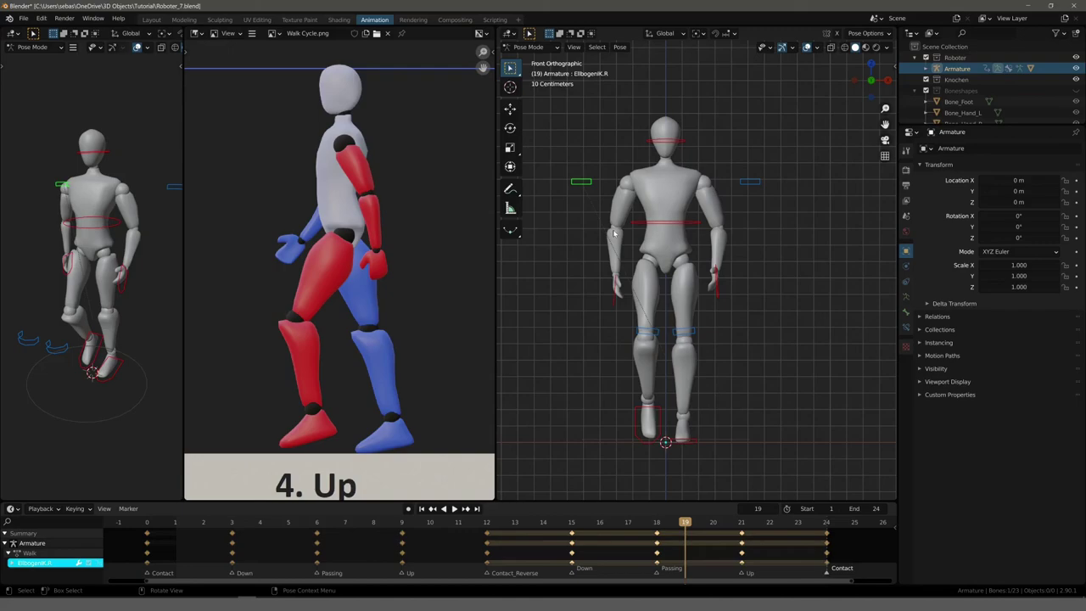
# Show the robot in Right Orthographic view, panned to the centre and zoomed in
pyautogui.press('KP_3')
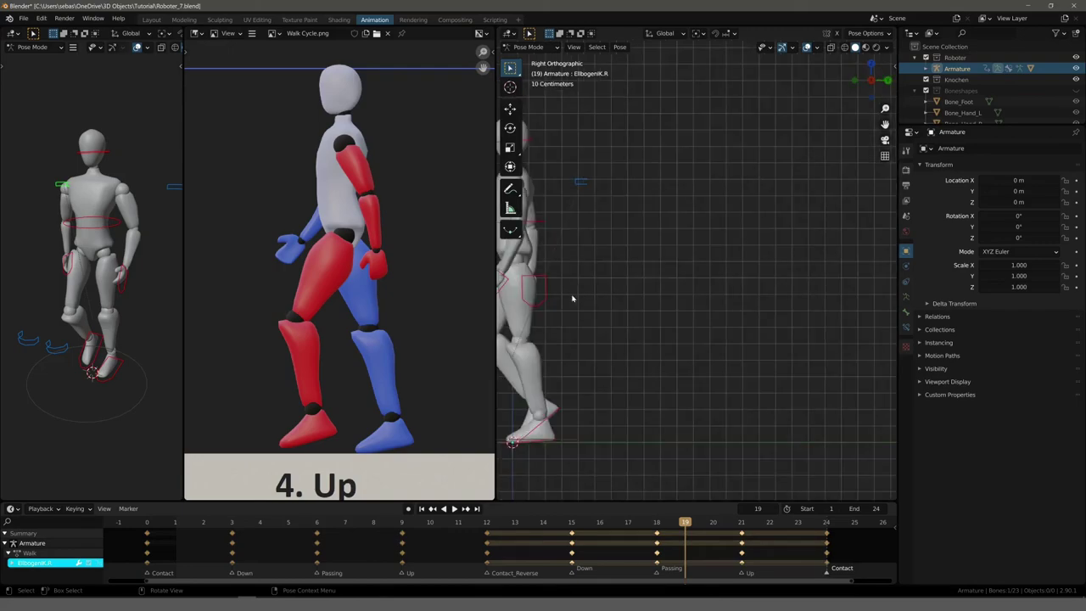
pyautogui.keyDown('shift'); pyautogui.moveTo(526, 280); pyautogui.dragTo(630, 301, button='middle'); pyautogui.keyUp('shift')
pyautogui.scroll(2, 625, 292)
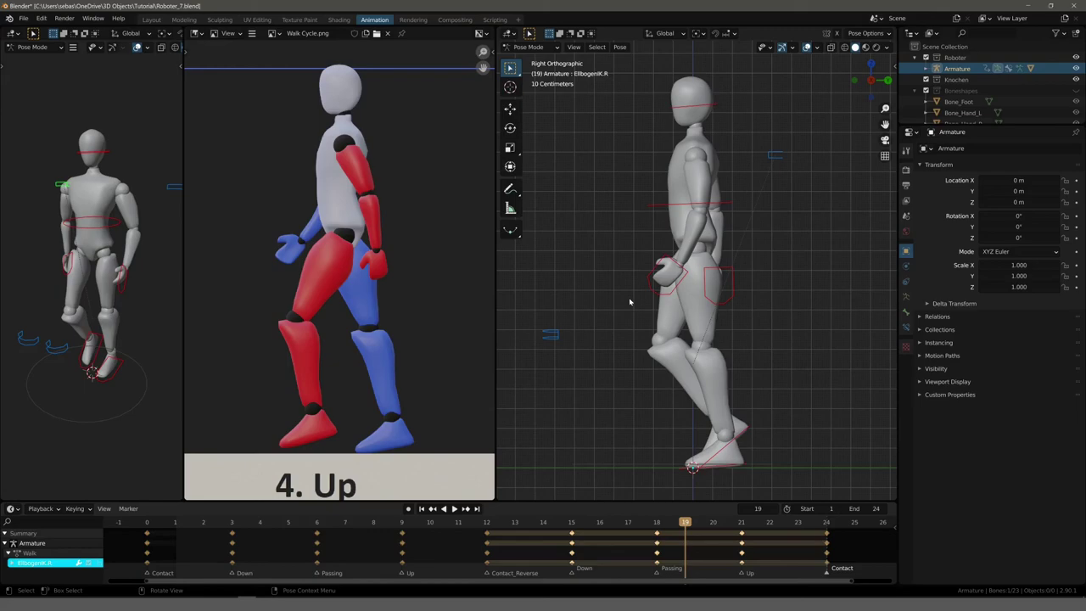
# Play the walk cycle briefly, then stop it back at frame 0
pyautogui.press('space')
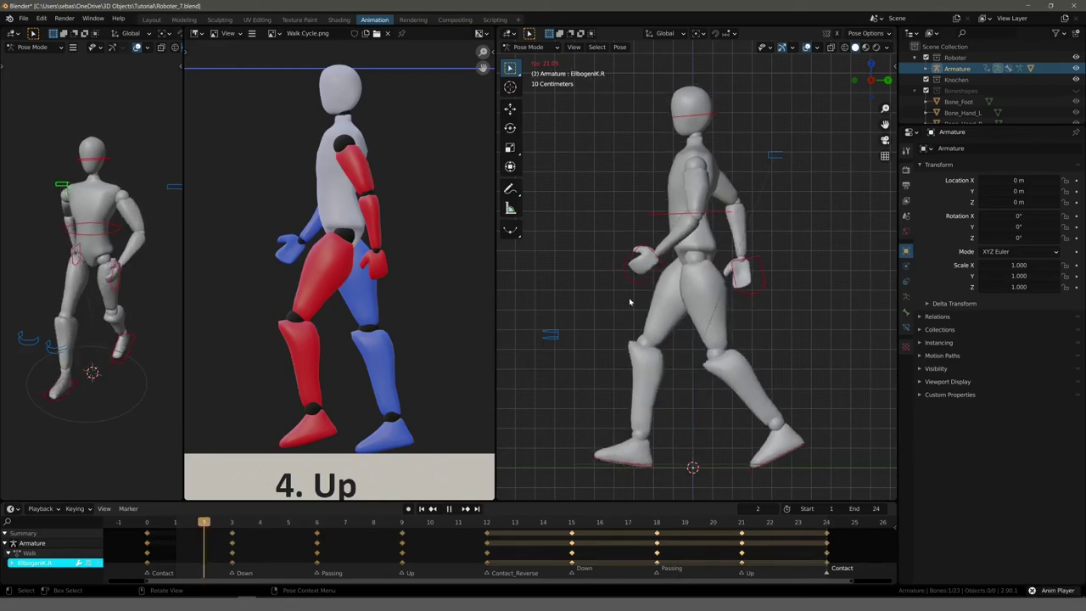
pyautogui.press('space')
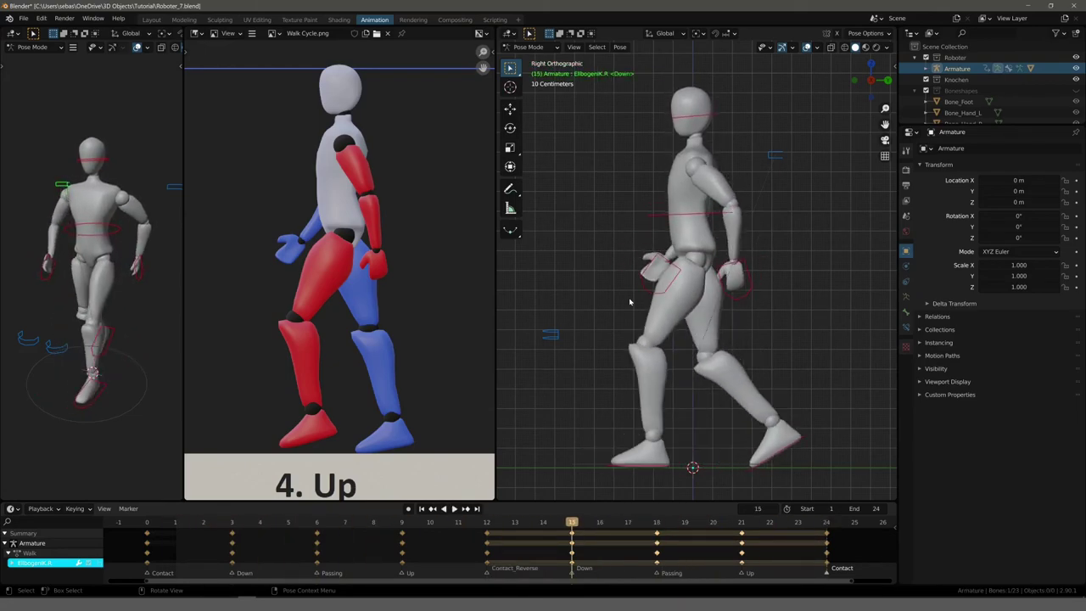
pyautogui.press('space')
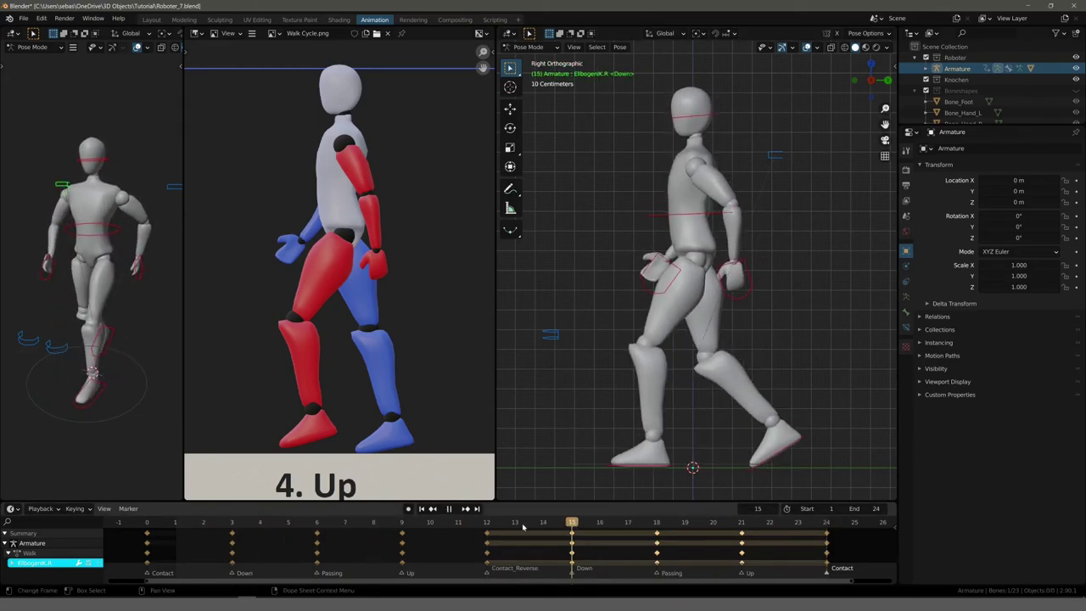
pyautogui.moveTo(572, 524); pyautogui.dragTo(158, 534)
pyautogui.press('space')
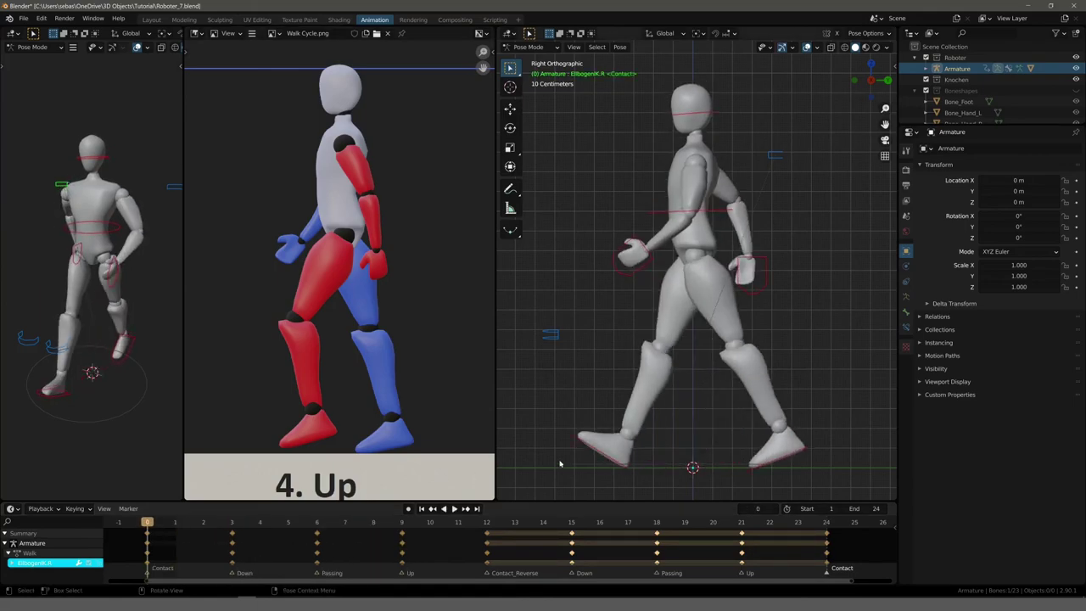
# Zoom the right orthographic view in on the robot's feet and scrub forward to frame 8
pyautogui.keyDown('shift'); pyautogui.moveTo(645, 407); pyautogui.dragTo(647, 346, button='middle'); pyautogui.keyUp('shift')
pyautogui.scroll(2, 647, 346)
pyautogui.scroll(2, 640, 392)
pyautogui.moveTo(640, 391); pyautogui.dragTo(649, 390, button='middle')
pyautogui.press('KP_3')
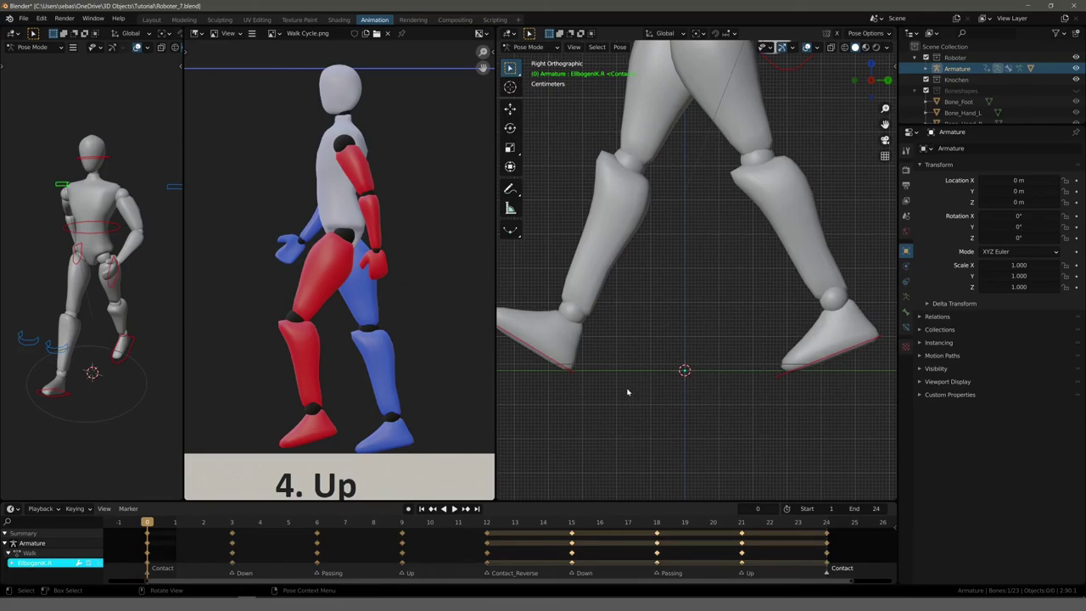
pyautogui.scroll(-3, 627, 388)
pyautogui.scroll(1, 627, 387)
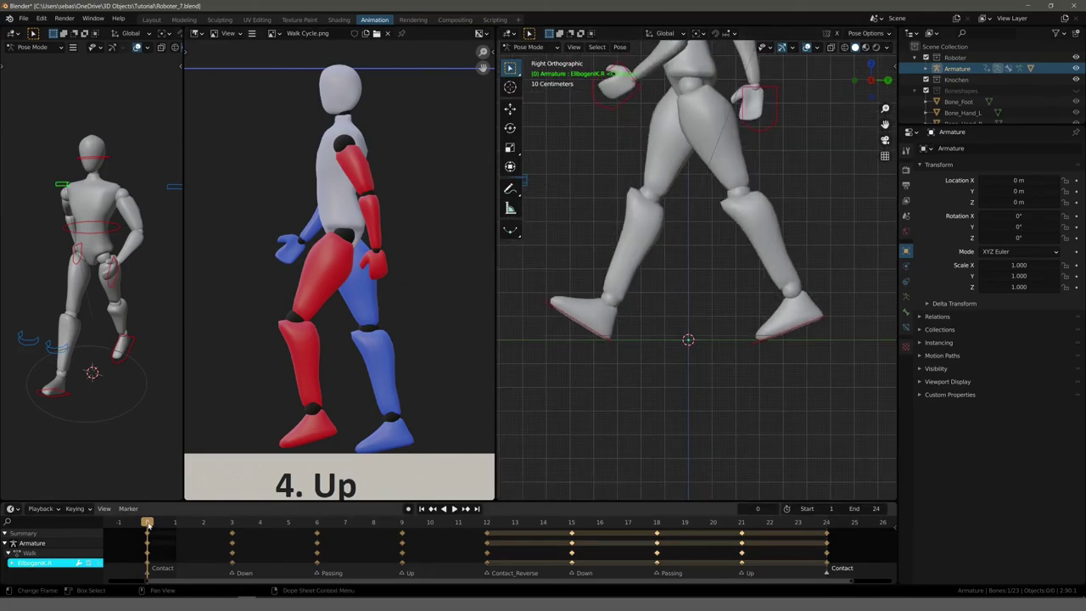
pyautogui.moveTo(148, 523); pyautogui.dragTo(373, 536)
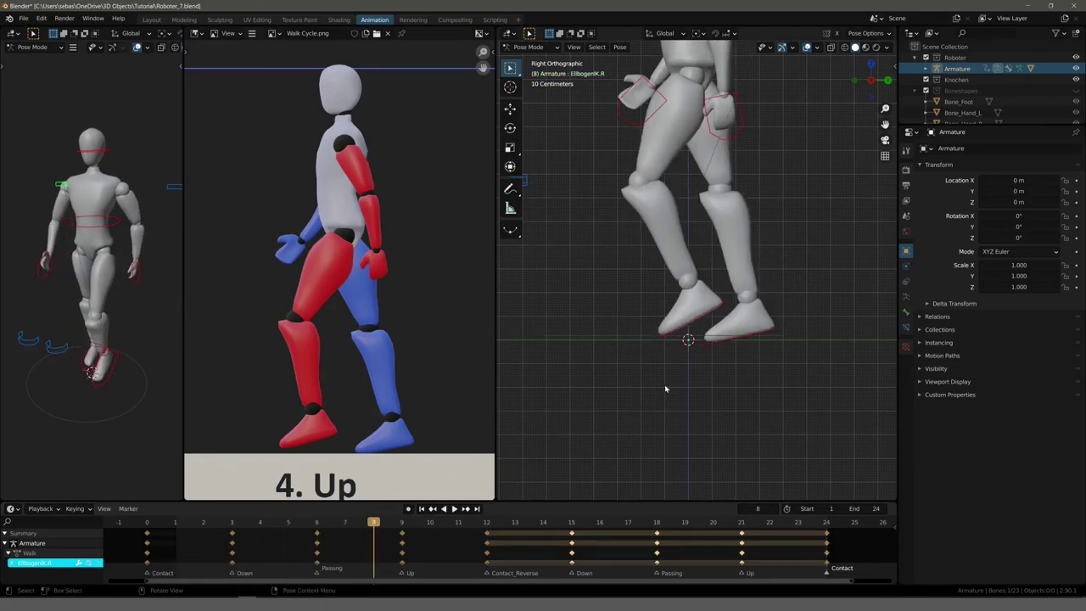
pyautogui.scroll(2, 704, 427)
pyautogui.scroll(2, 704, 427)
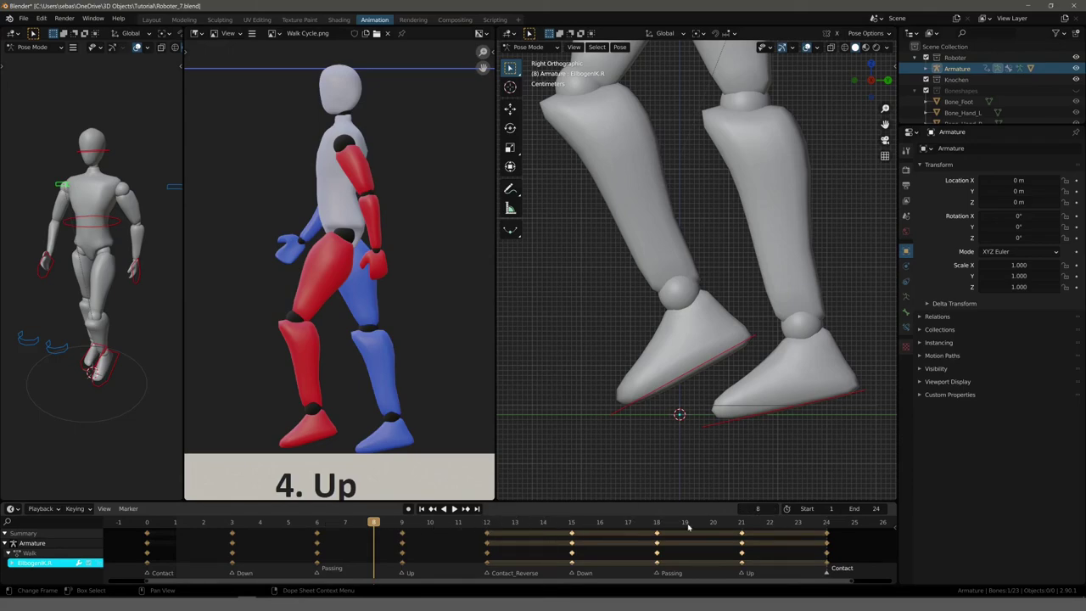
# Raise FussIK.R slightly along Z and key its location, rotation and scale at frame 8
pyautogui.click(741, 421)
pyautogui.press('g')
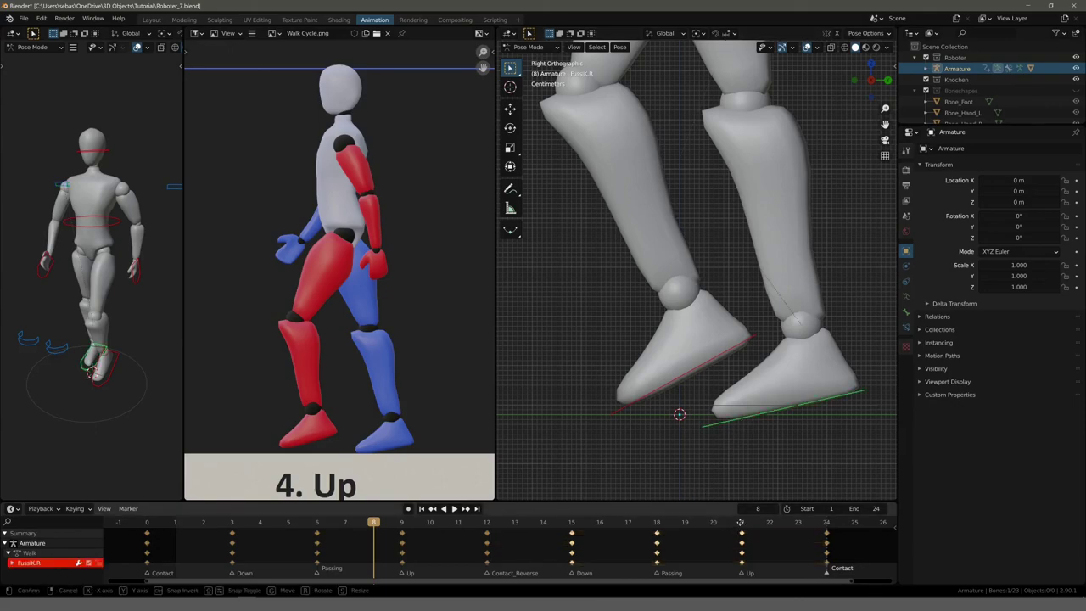
pyautogui.press('Escape')
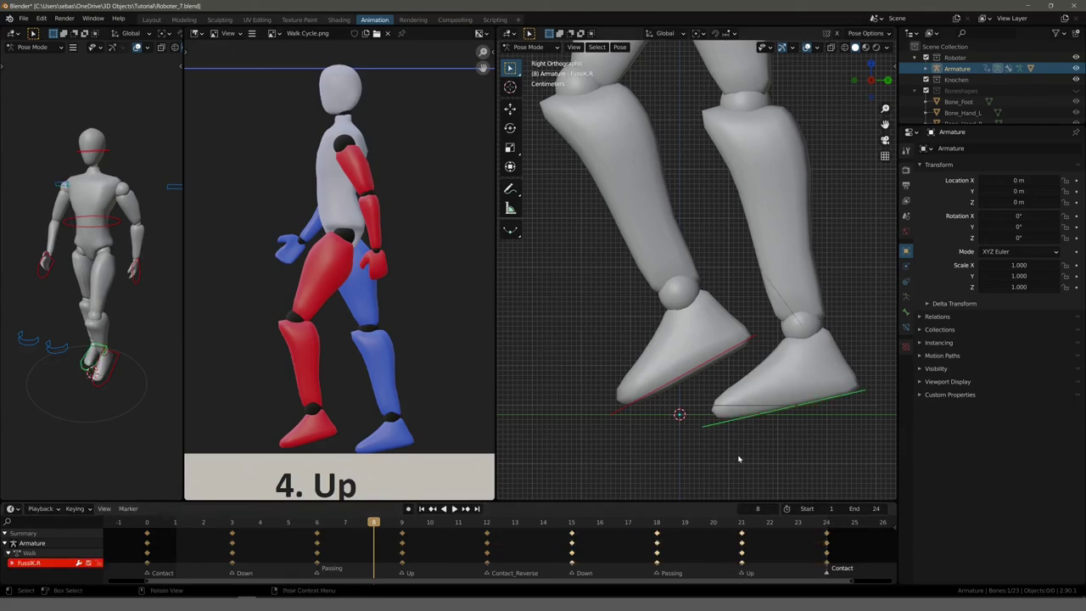
pyautogui.press('g')
pyautogui.press('z')
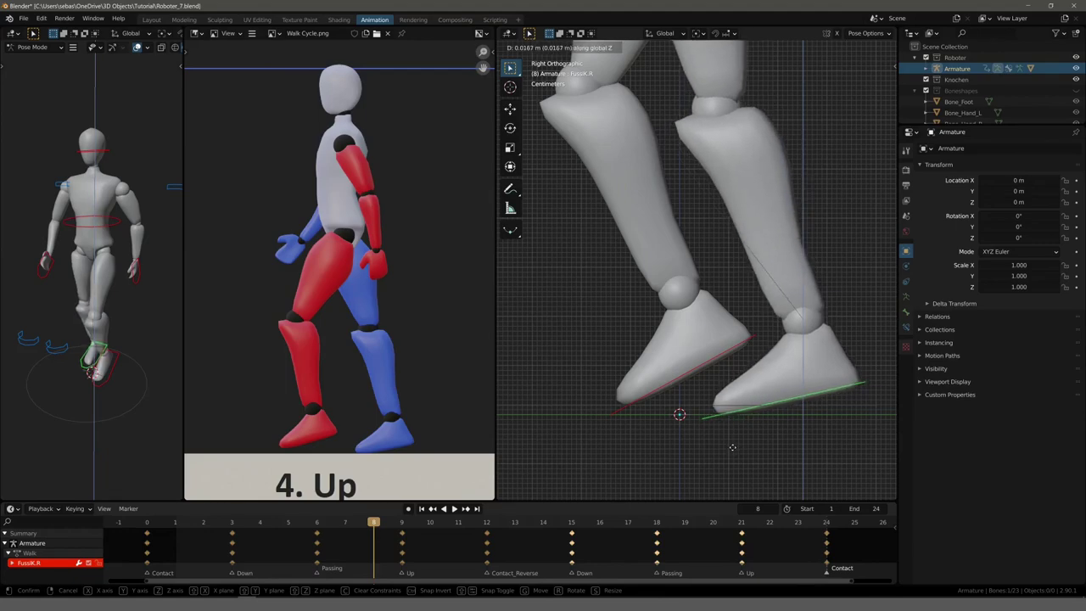
pyautogui.click(732, 447)
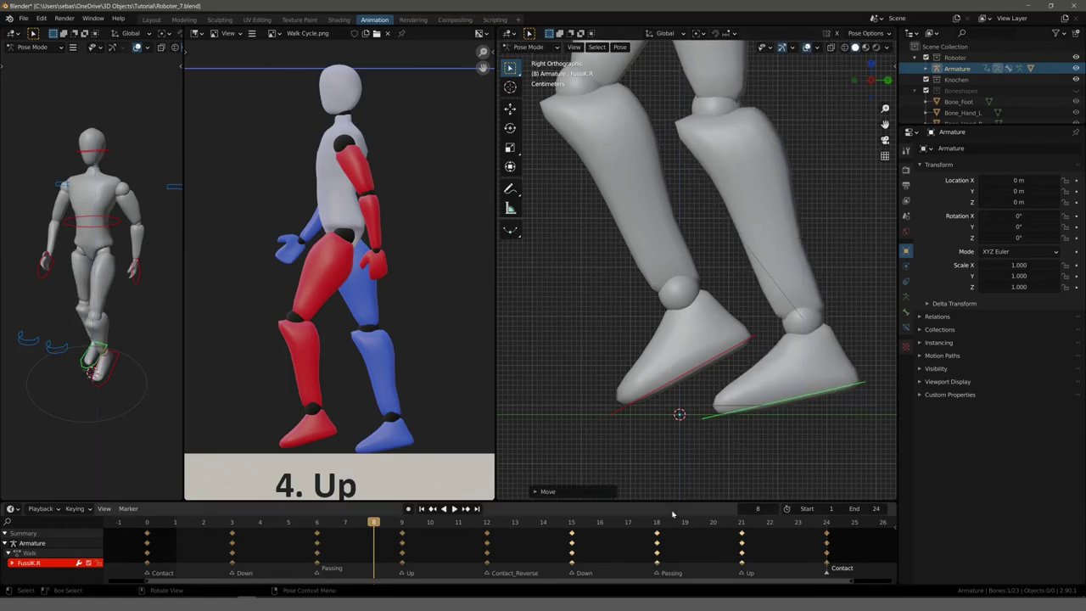
pyautogui.press('i')
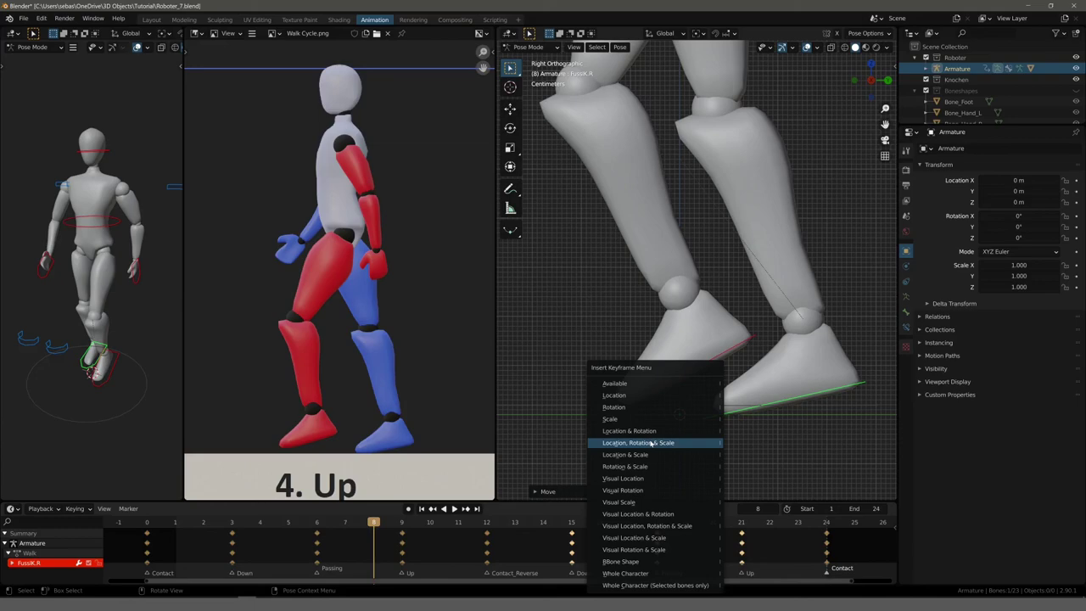
pyautogui.click(622, 396)
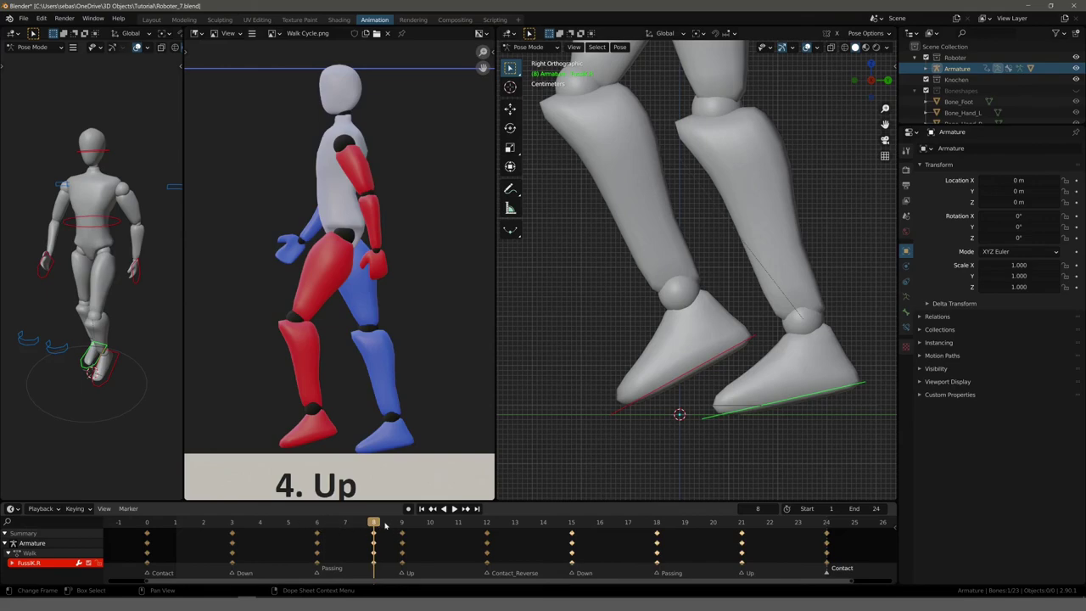
# At frame 20, lift FussIK.L slightly on Z, key its location, and check nearby frames
pyautogui.click(712, 522)
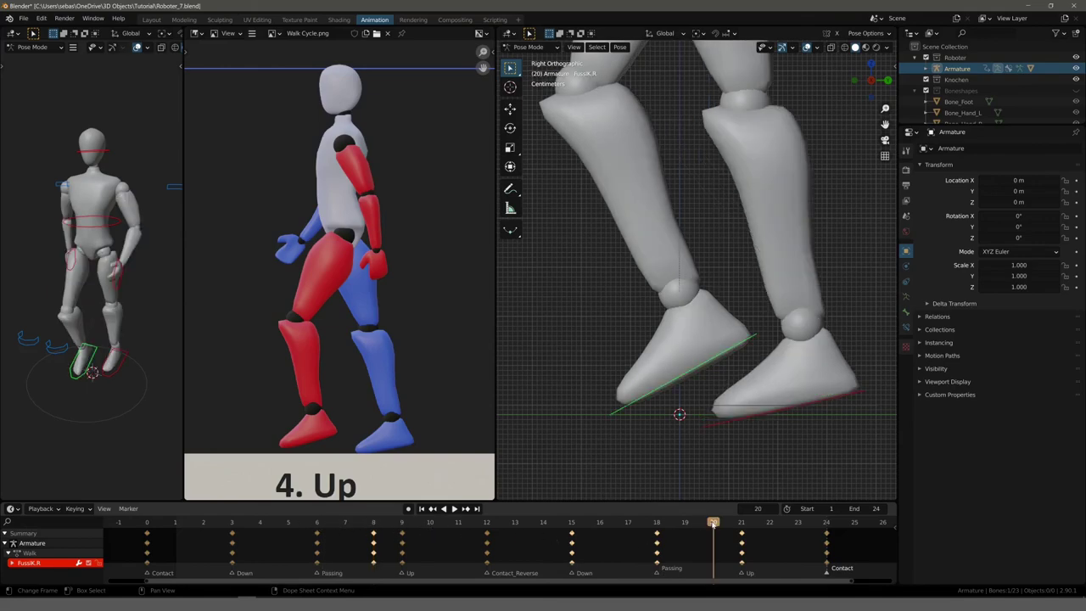
pyautogui.click(741, 421)
pyautogui.press('g')
pyautogui.press('z')
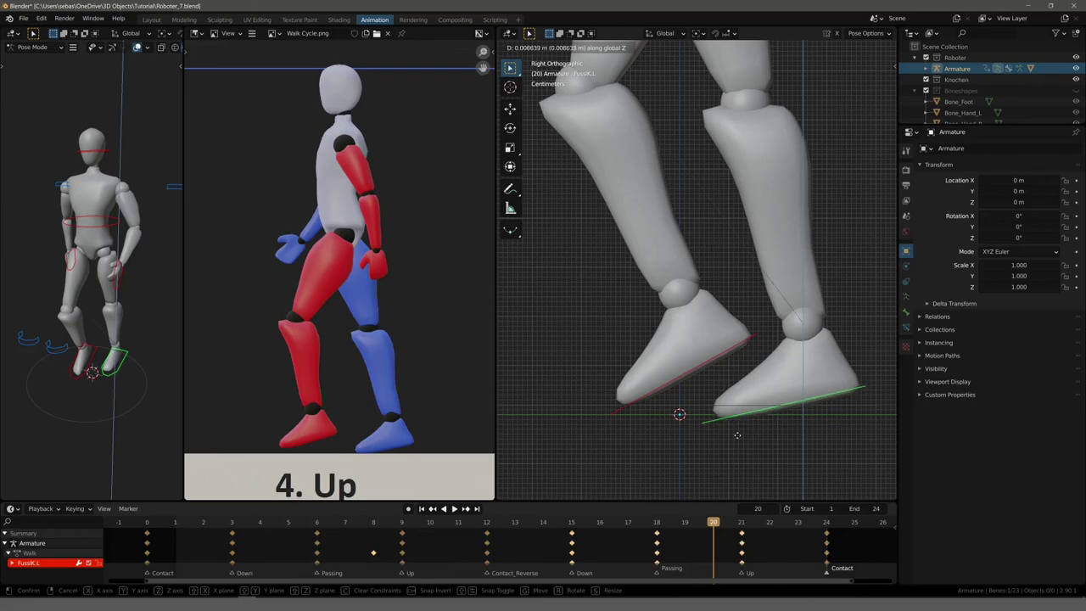
pyautogui.click(736, 430)
pyautogui.scroll(-4, 690, 395)
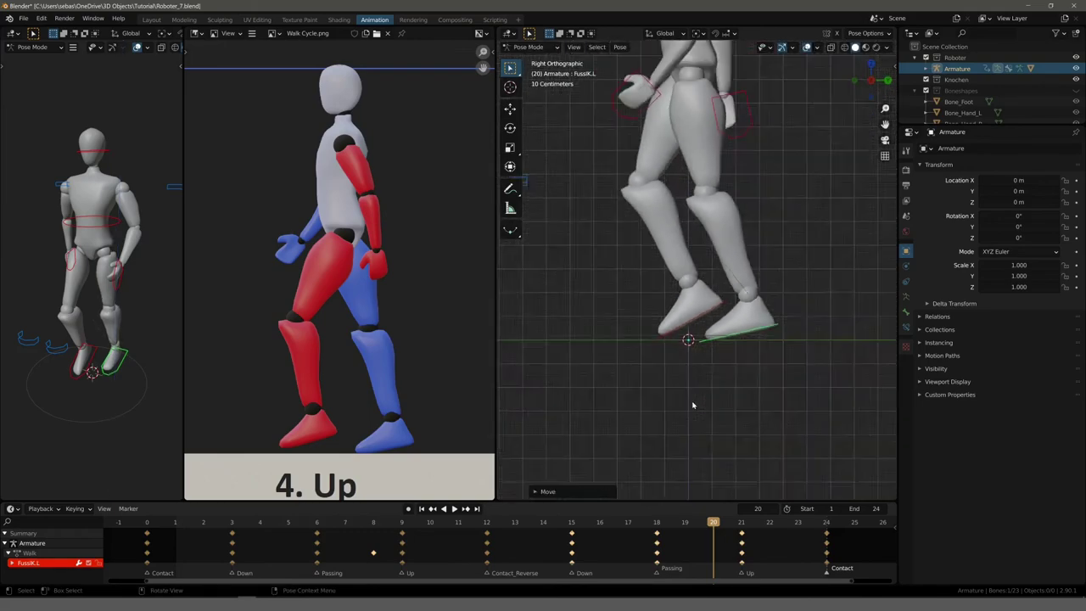
pyautogui.scroll(-3, 690, 390)
pyautogui.press('i')
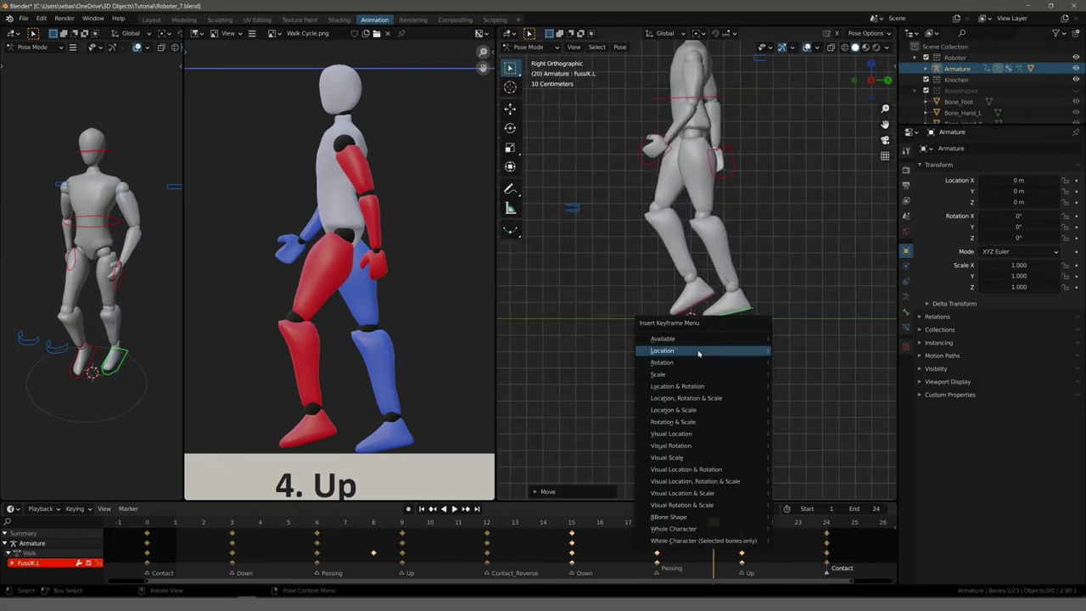
pyautogui.click(698, 351)
pyautogui.moveTo(713, 525)
pyautogui.mouseDown()
pyautogui.moveTo(514, 528)
pyautogui.moveTo(685, 531)
pyautogui.moveTo(770, 547)
pyautogui.moveTo(710, 546)
pyautogui.moveTo(787, 552)
pyautogui.mouseUp()
# Play the walk while orbiting, then return to Right Orthographic and scrub to frame 14
pyautogui.press('space')
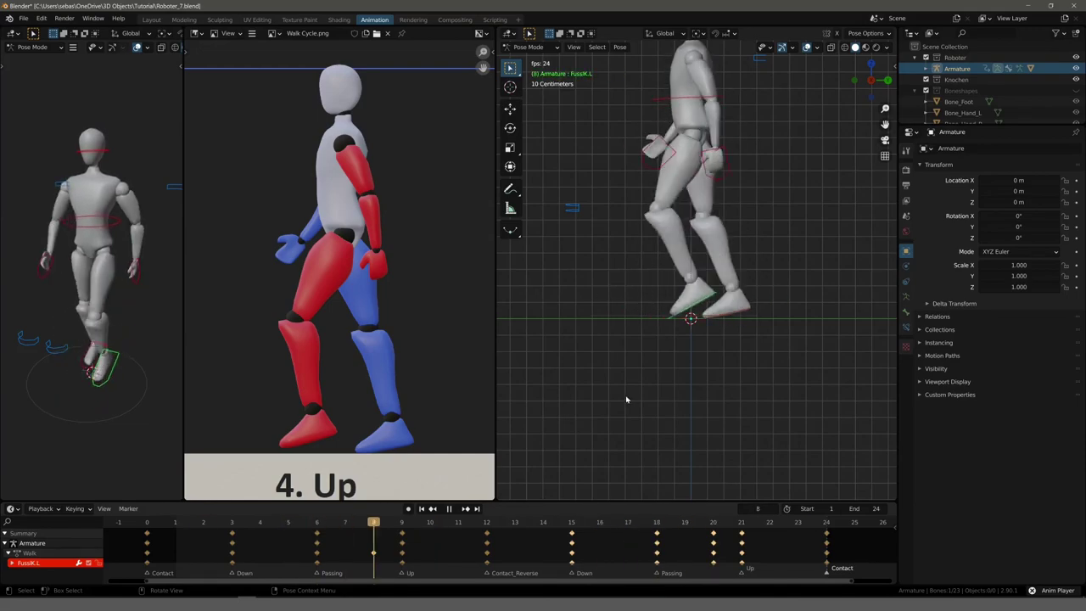
pyautogui.scroll(-3, 638, 349)
pyautogui.moveTo(640, 348); pyautogui.dragTo(661, 370, button='middle')
pyautogui.scroll(3, 662, 369)
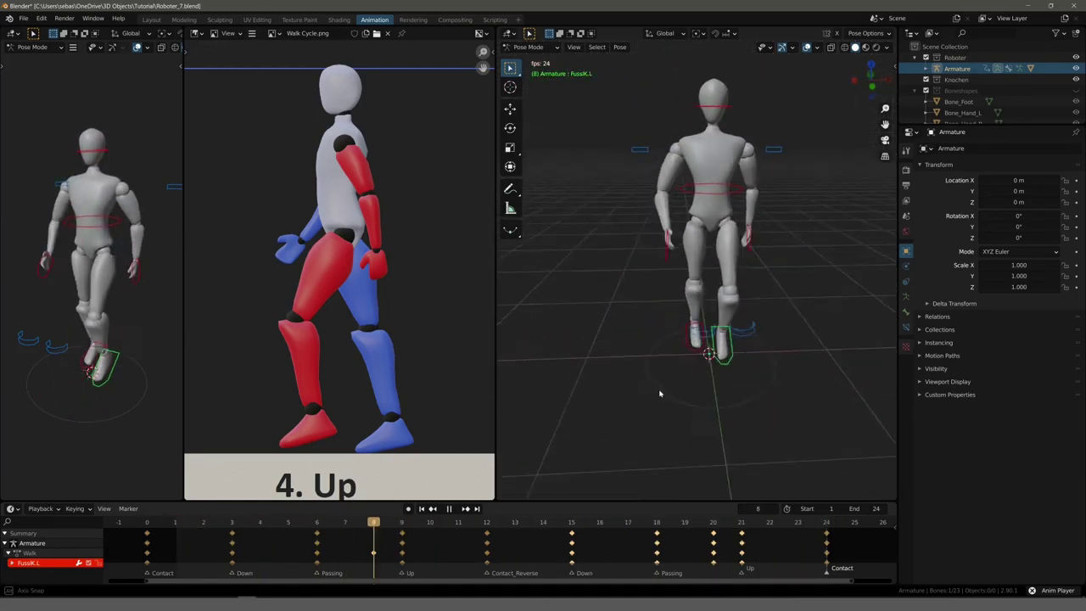
pyautogui.moveTo(659, 393)
pyautogui.mouseDown(button='middle')
pyautogui.moveTo(727, 375)
pyautogui.moveTo(648, 337)
pyautogui.mouseUp(button='middle')
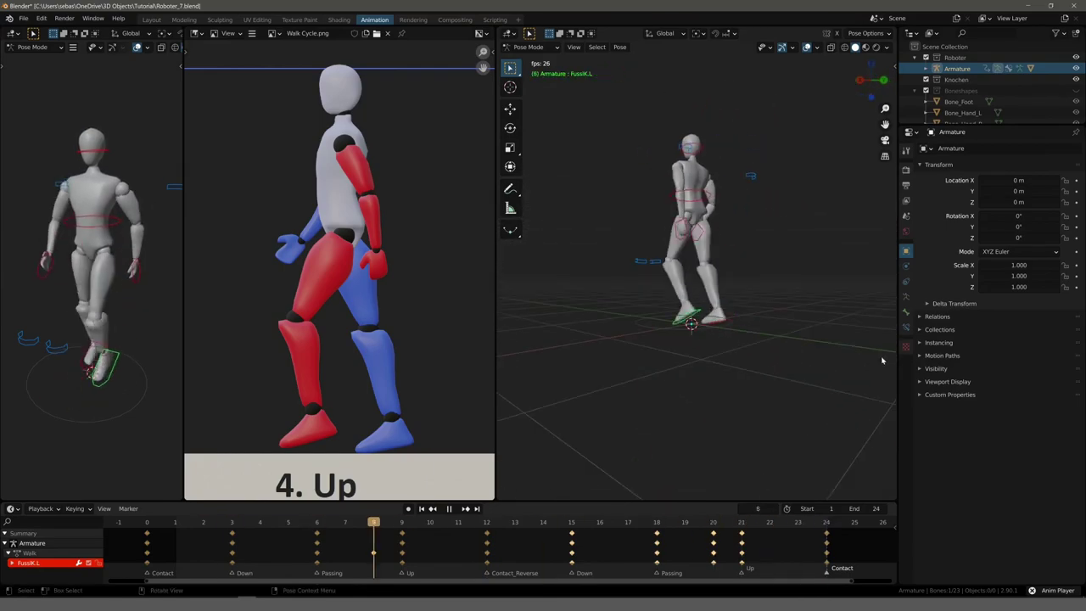
pyautogui.press('KP_3')
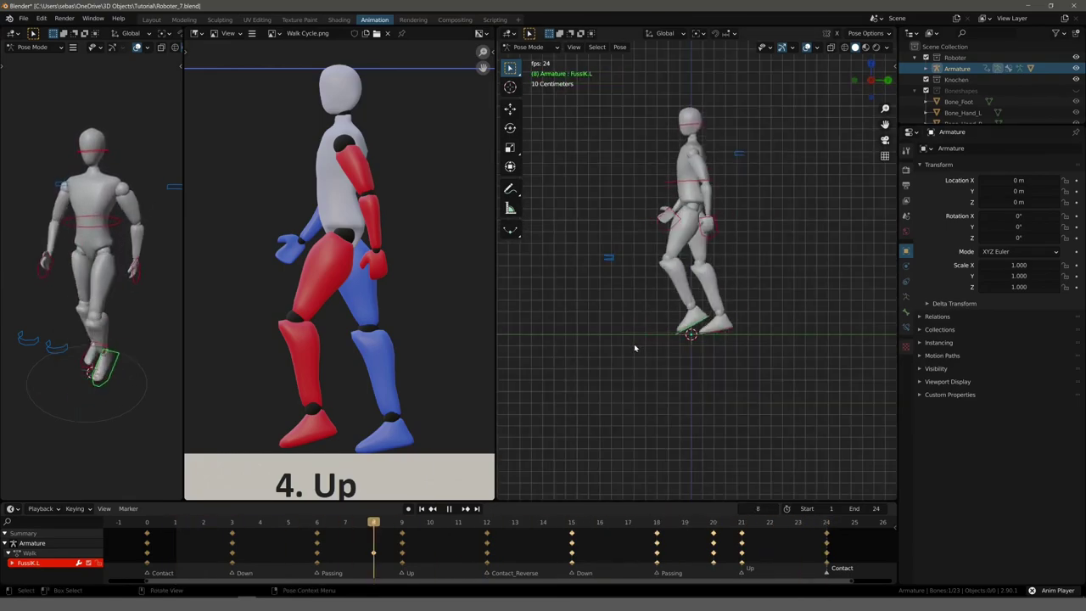
pyautogui.press('space')
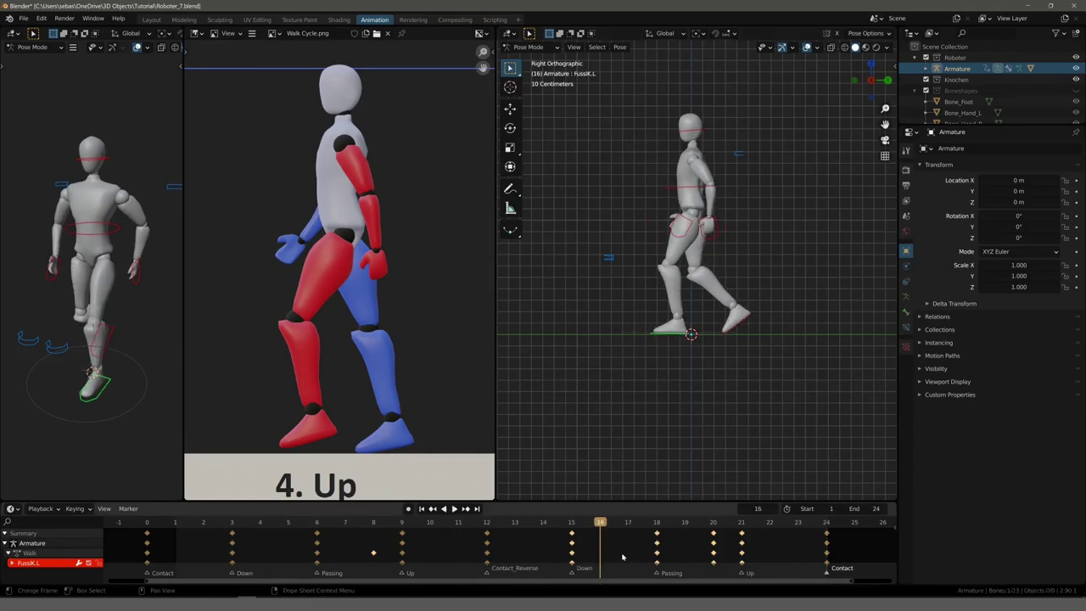
pyautogui.press('space')
pyautogui.moveTo(600, 524)
pyautogui.mouseDown()
pyautogui.moveTo(407, 523)
pyautogui.moveTo(598, 522)
pyautogui.moveTo(478, 525)
pyautogui.moveTo(534, 525)
pyautogui.mouseUp()
# Rotate FussIK.L flat on the ground at frame 14, key its rotation, and scrub frames 11–17
pyautogui.scroll(3, 631, 393)
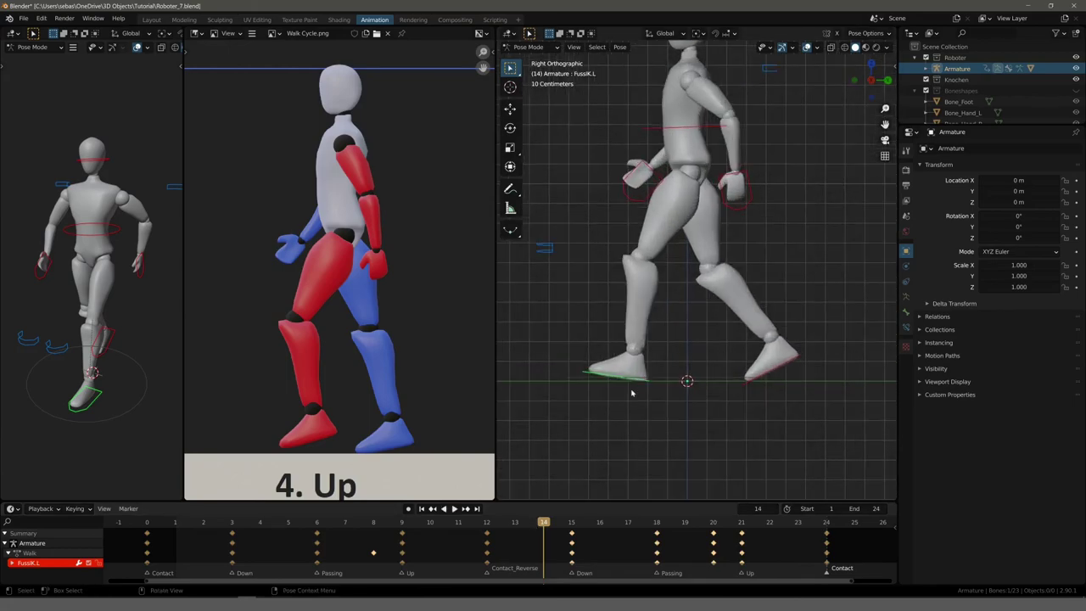
pyautogui.scroll(1, 627, 386)
pyautogui.scroll(1, 594, 364)
pyautogui.scroll(1, 600, 360)
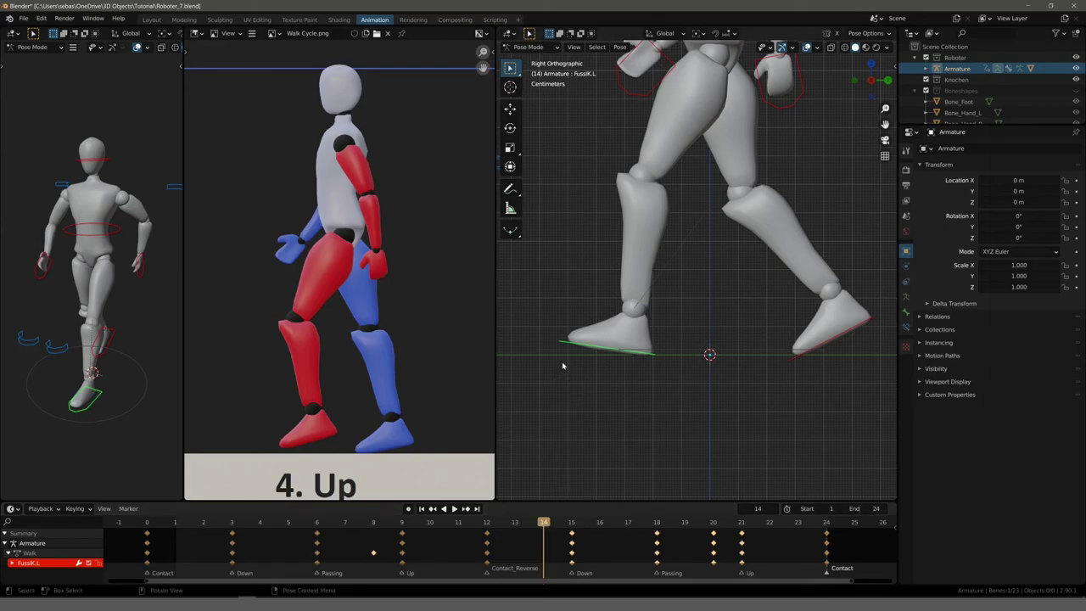
pyautogui.hotkey('alt', 'r')
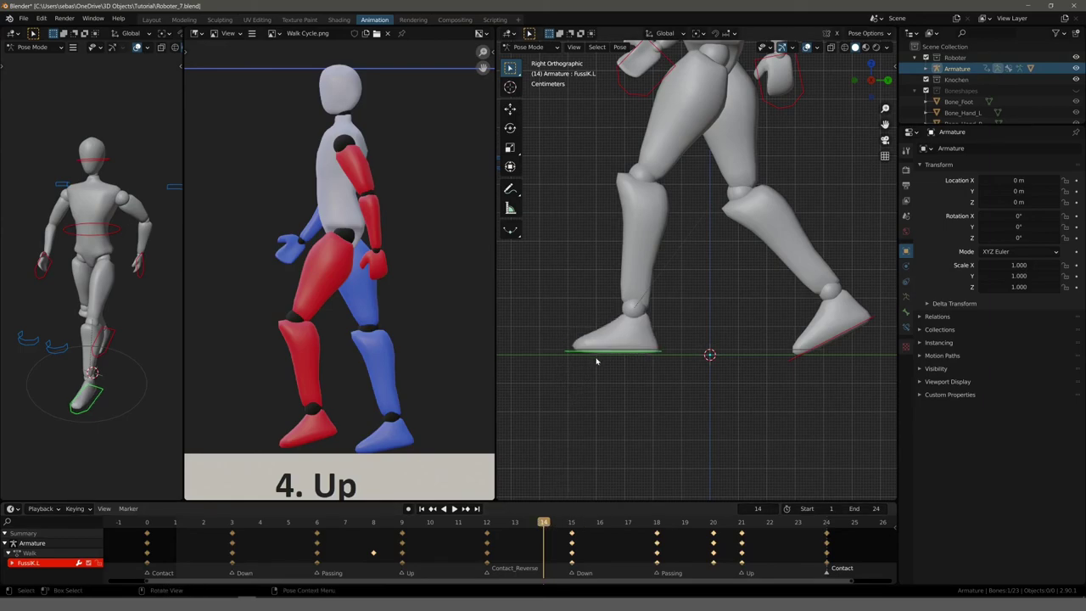
pyautogui.press('i')
pyautogui.click(586, 370)
pyautogui.hotkey('shift', 'ctrl', 'space')
pyautogui.moveTo(491, 526)
pyautogui.mouseDown()
pyautogui.moveTo(625, 536)
pyautogui.moveTo(470, 533)
pyautogui.moveTo(678, 543)
pyautogui.moveTo(539, 536)
pyautogui.mouseUp()
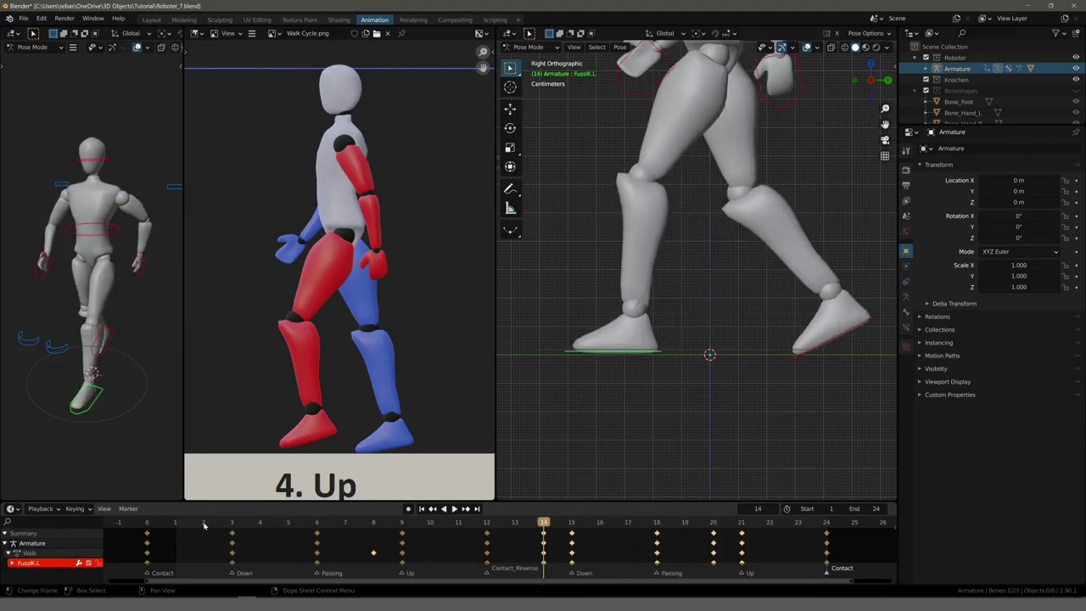
# Key the left foot again, then key FussIK.R's rotation at frame 2
pyautogui.press('i')
pyautogui.click(608, 352)
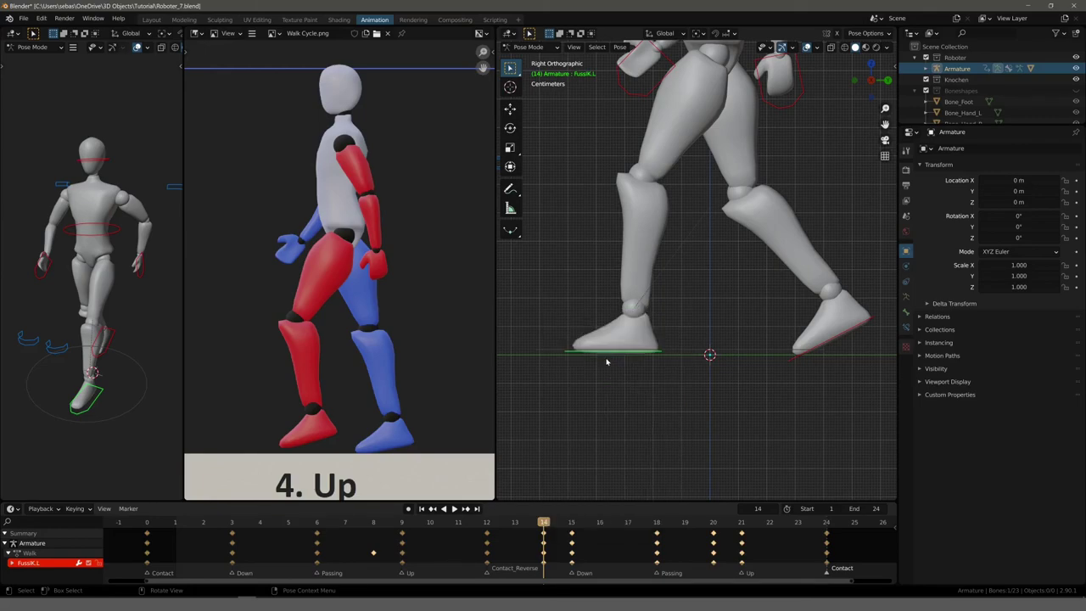
pyautogui.click(202, 525)
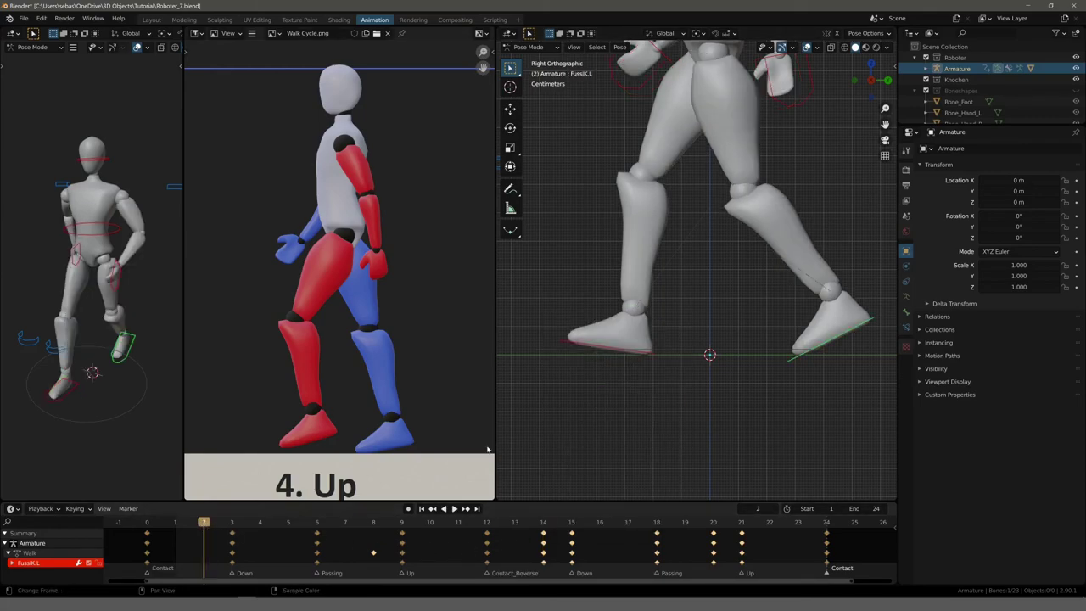
pyautogui.click(586, 349)
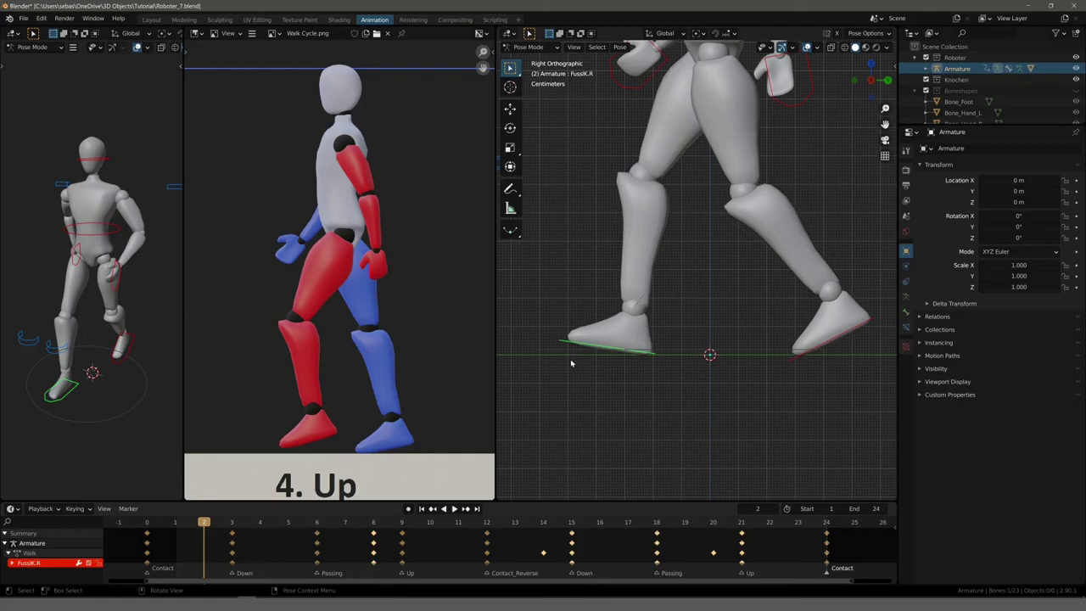
pyautogui.press('i')
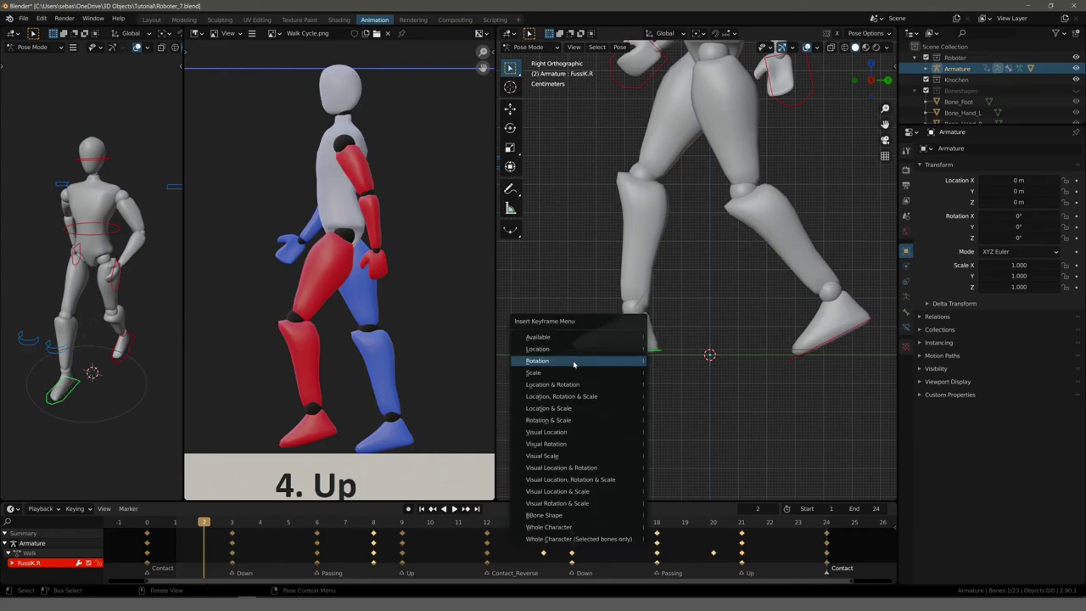
pyautogui.click(574, 363)
# Play the walk cycle and orbit out to a lower angle on the whole figure
pyautogui.press('space')
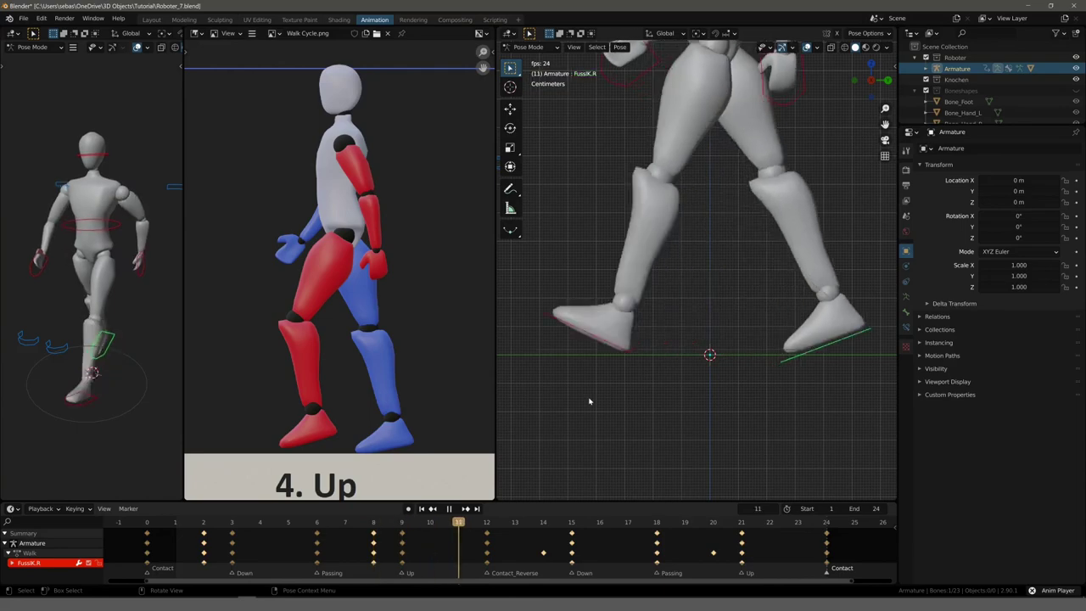
pyautogui.scroll(-5, 594, 382)
pyautogui.moveTo(606, 356); pyautogui.dragTo(637, 381, button='middle')
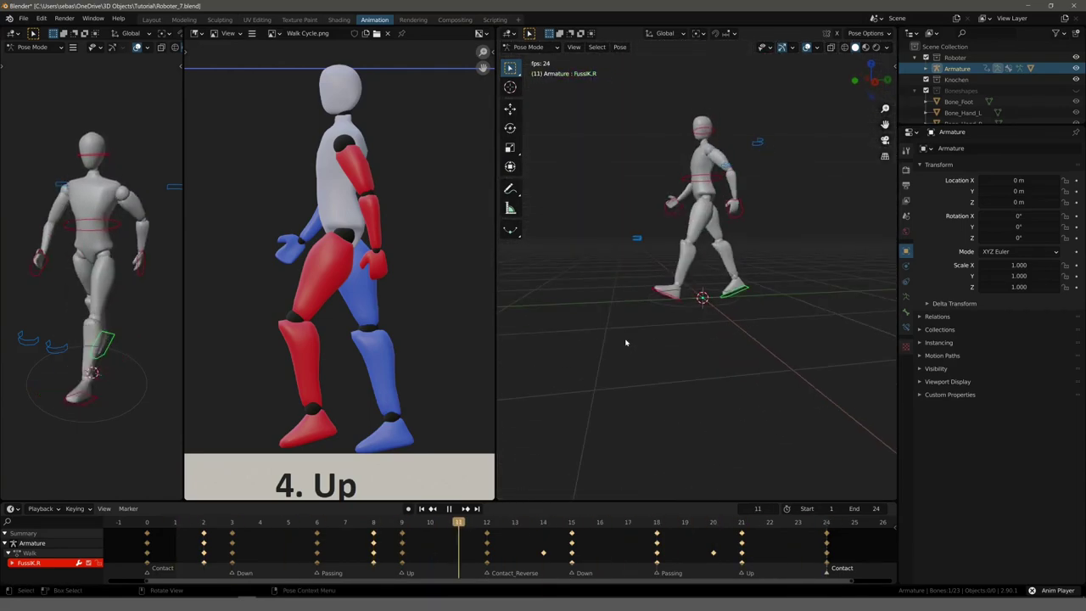
pyautogui.moveTo(625, 342)
pyautogui.mouseDown(button='middle')
pyautogui.moveTo(600, 306)
pyautogui.moveTo(730, 339)
pyautogui.moveTo(814, 327)
pyautogui.moveTo(705, 322)
pyautogui.mouseUp(button='middle')
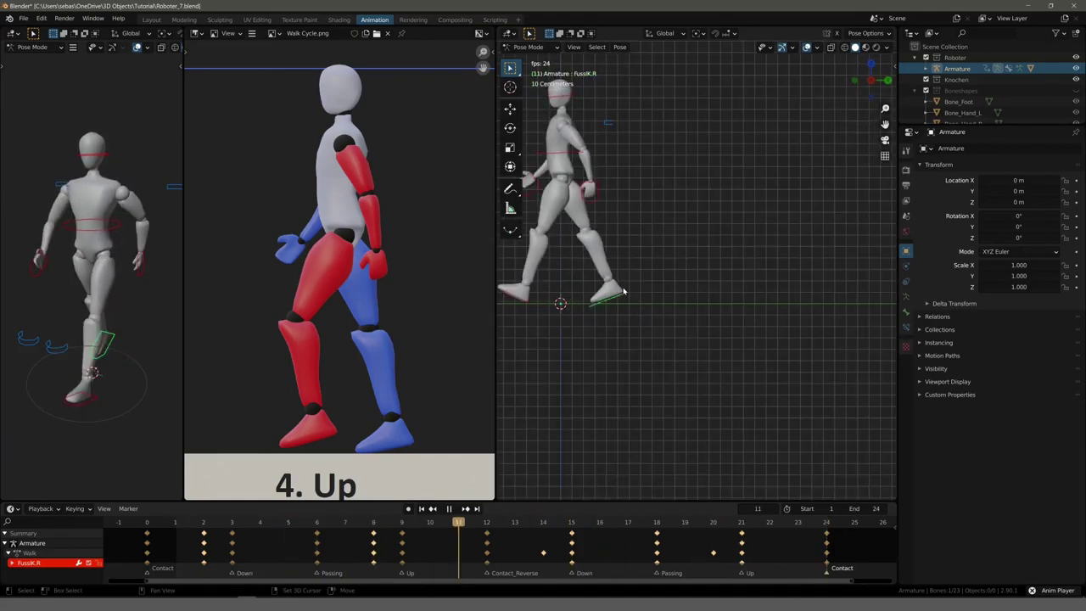
# Stop playback and scrub the walk frame by frame from frame 1, ending on frame 12's Contact_Reverse pose
pyautogui.keyDown('shift'); pyautogui.moveTo(623, 292); pyautogui.dragTo(717, 354, button='middle'); pyautogui.keyUp('shift')
pyautogui.press('space')
pyautogui.click(175, 522)
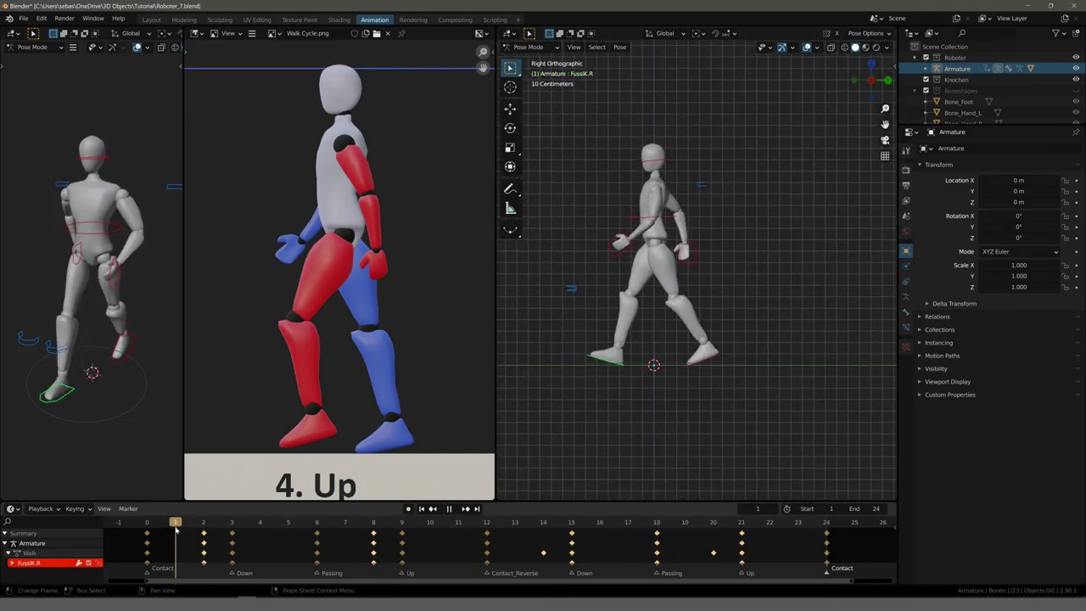
pyautogui.moveTo(175, 528); pyautogui.dragTo(508, 551)
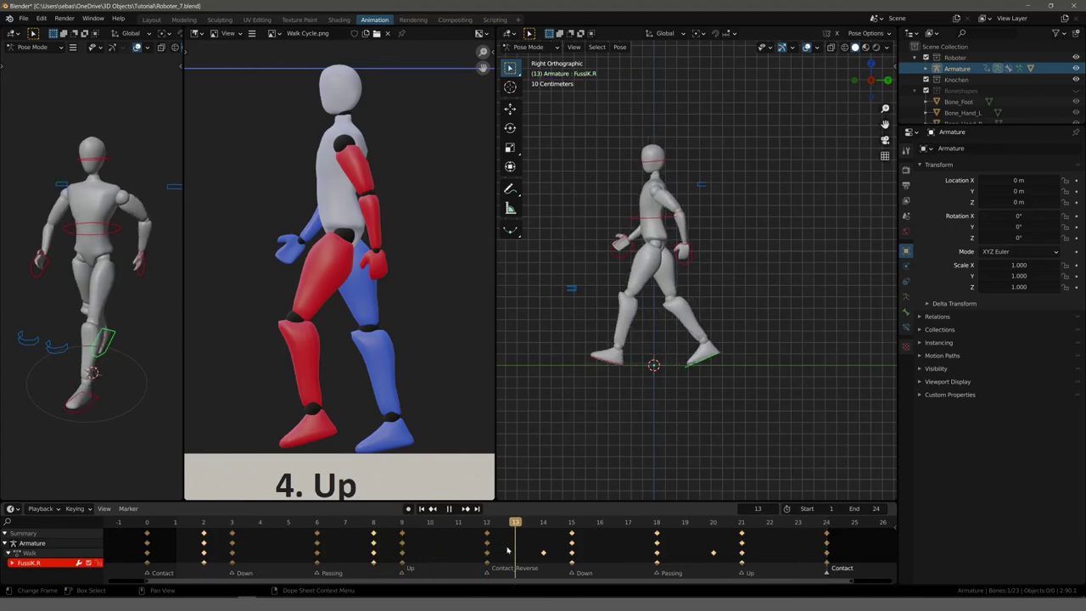
pyautogui.moveTo(507, 551)
pyautogui.mouseDown()
pyautogui.moveTo(826, 552)
pyautogui.moveTo(435, 552)
pyautogui.moveTo(507, 555)
pyautogui.mouseUp()
pyautogui.scroll(5, 700, 246)
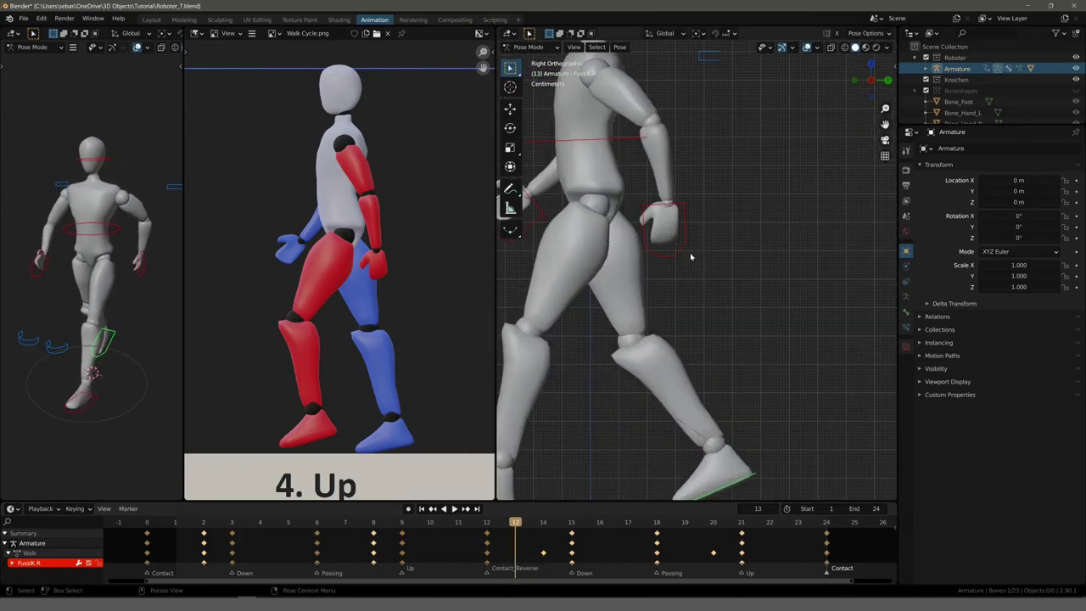
pyautogui.moveTo(515, 526)
pyautogui.mouseDown()
pyautogui.moveTo(536, 527)
pyautogui.moveTo(486, 525)
pyautogui.mouseUp()
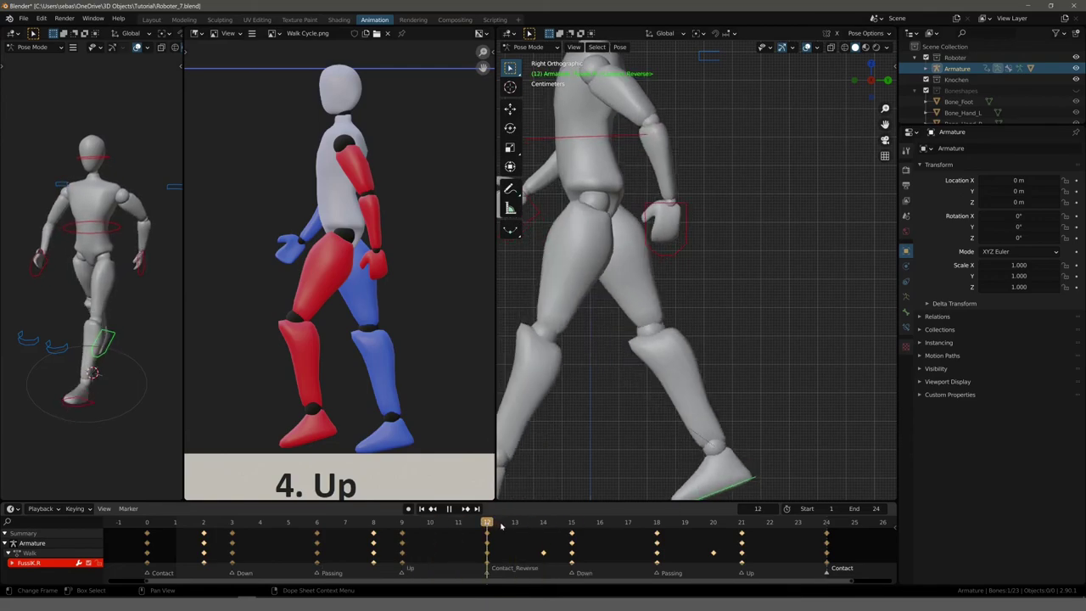
pyautogui.moveTo(501, 526)
pyautogui.mouseDown()
pyautogui.moveTo(294, 527)
pyautogui.moveTo(505, 537)
pyautogui.moveTo(459, 534)
pyautogui.moveTo(486, 534)
pyautogui.mouseUp()
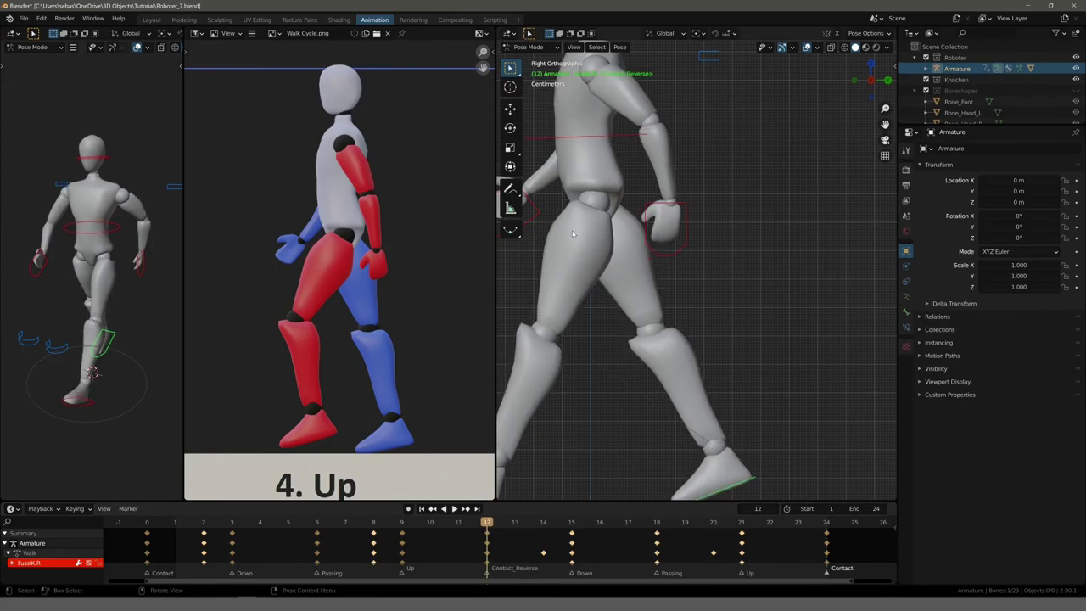
pyautogui.scroll(-4, 574, 234)
pyautogui.scroll(-3, 560, 219)
pyautogui.moveTo(589, 240)
pyautogui.mouseDown(button='middle')
pyautogui.moveTo(557, 250)
pyautogui.moveTo(687, 264)
pyautogui.moveTo(676, 271)
pyautogui.moveTo(645, 231)
pyautogui.mouseUp(button='middle')
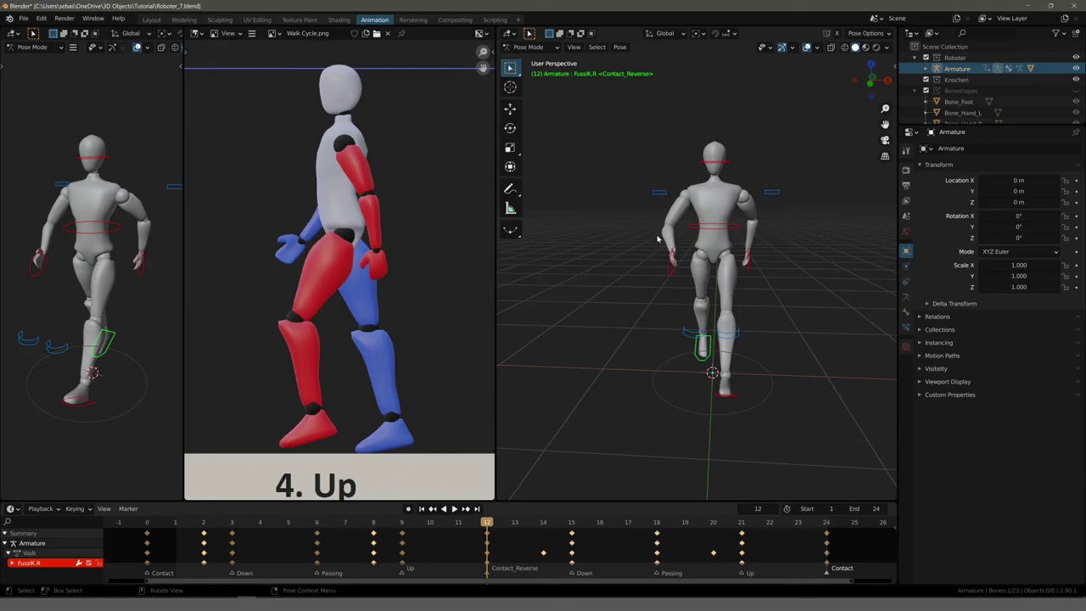
# Orbit around the robot, snap to Right Orthographic, and restart the walk playback
pyautogui.moveTo(654, 255)
pyautogui.mouseDown(button='middle')
pyautogui.moveTo(611, 266)
pyautogui.moveTo(671, 366)
pyautogui.mouseUp(button='middle')
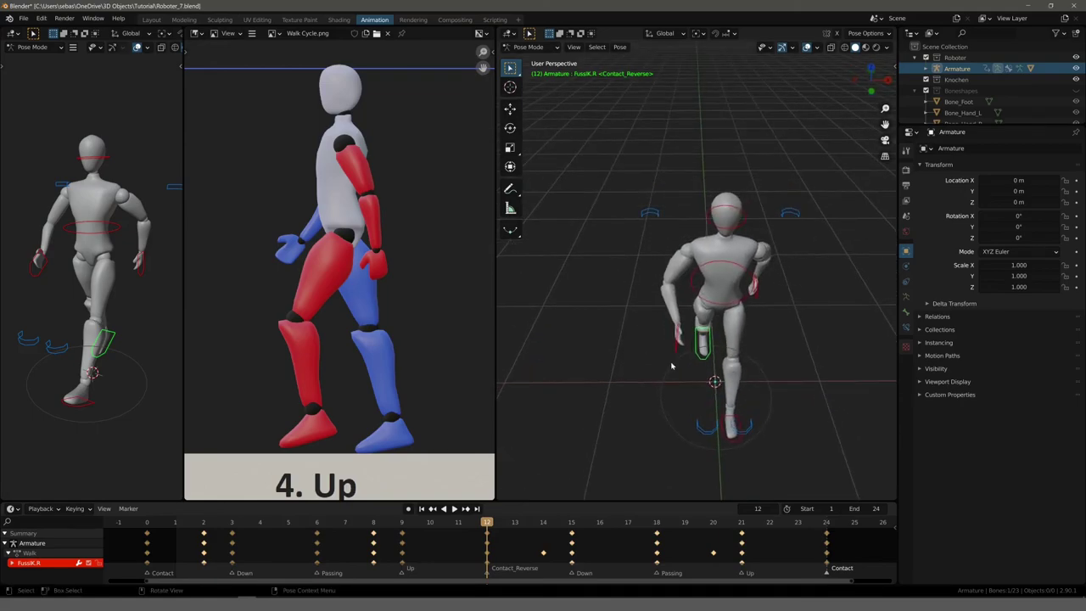
pyautogui.moveTo(648, 332)
pyautogui.mouseDown(button='middle')
pyautogui.moveTo(567, 288)
pyautogui.moveTo(599, 300)
pyautogui.moveTo(598, 256)
pyautogui.mouseUp(button='middle')
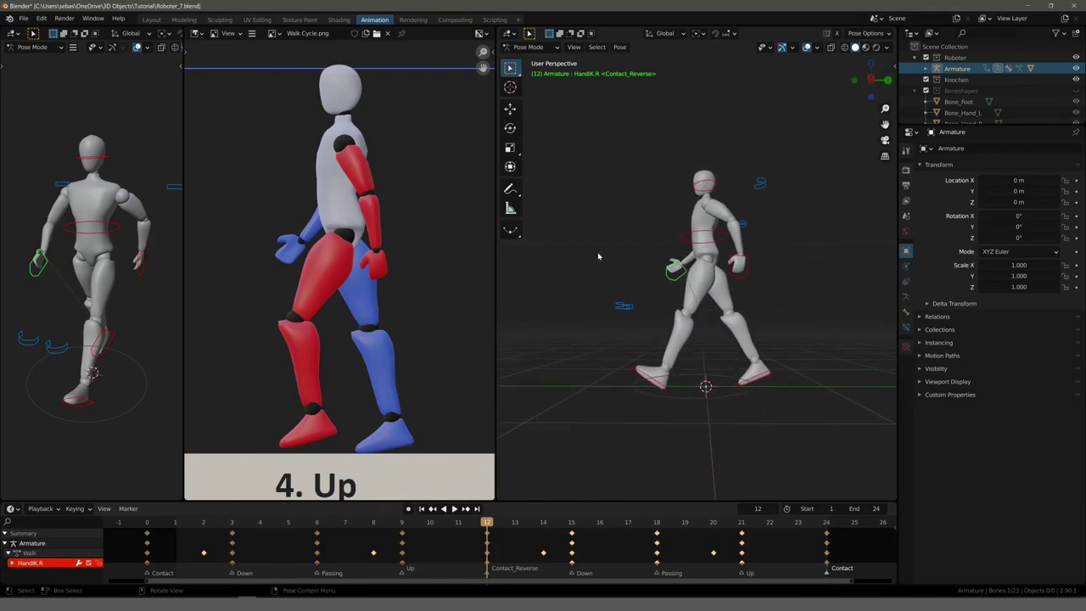
pyautogui.press('KP_3')
pyautogui.press('space')
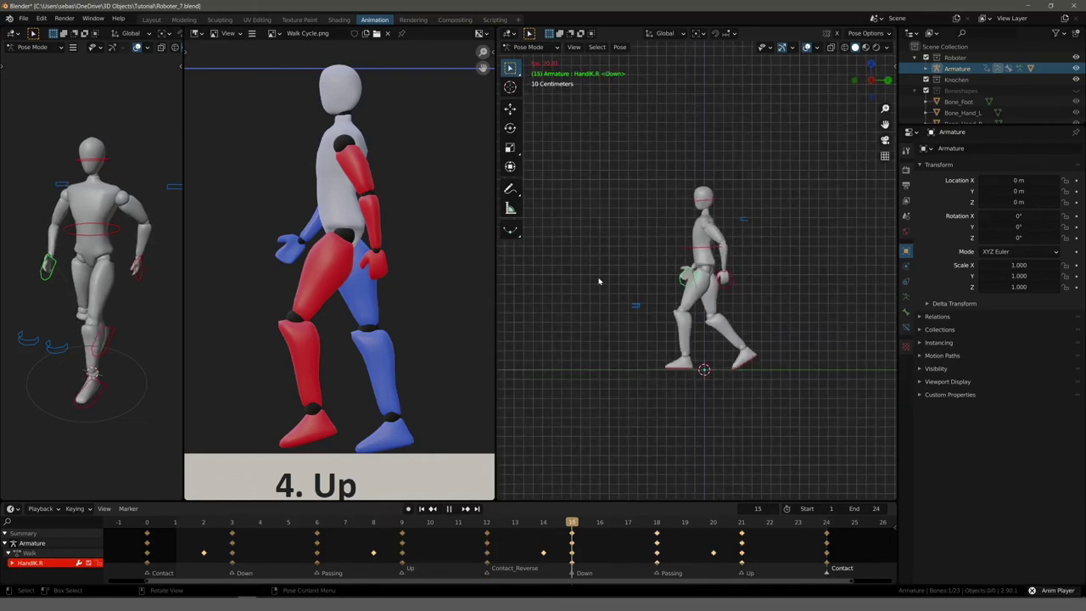